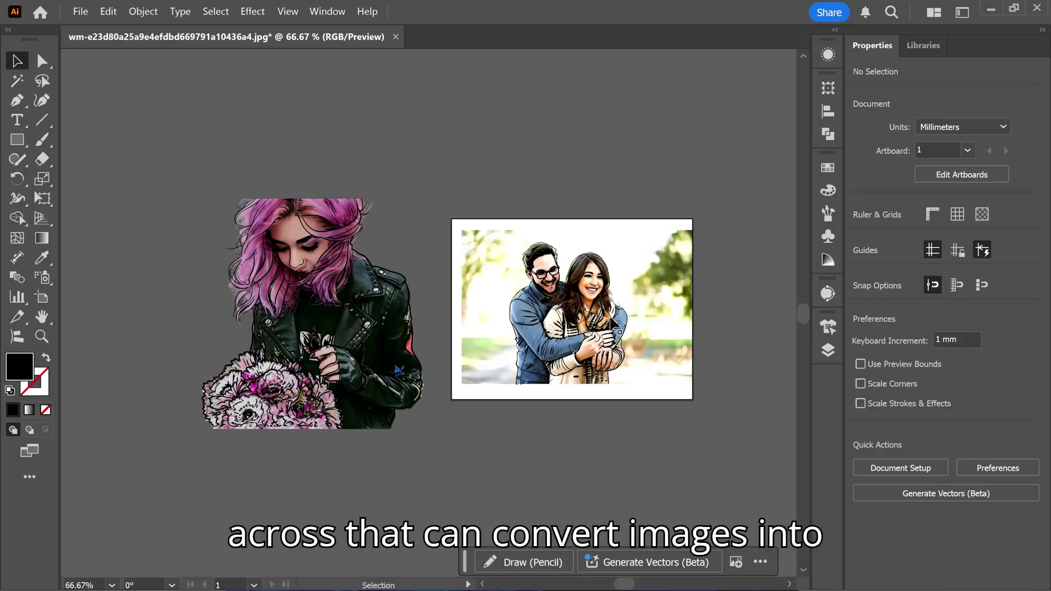
Step: Move the couple photo below its line art so the two sit apart
{"action": "scroll", "coordinate": [612, 320], "scroll_direction": "up", "scroll_amount": 1}
{"action": "scroll", "coordinate": [614, 322], "scroll_direction": "down", "scroll_amount": 1}
{"action": "scroll", "coordinate": [614, 322], "scroll_direction": "right", "scroll_amount": 2}
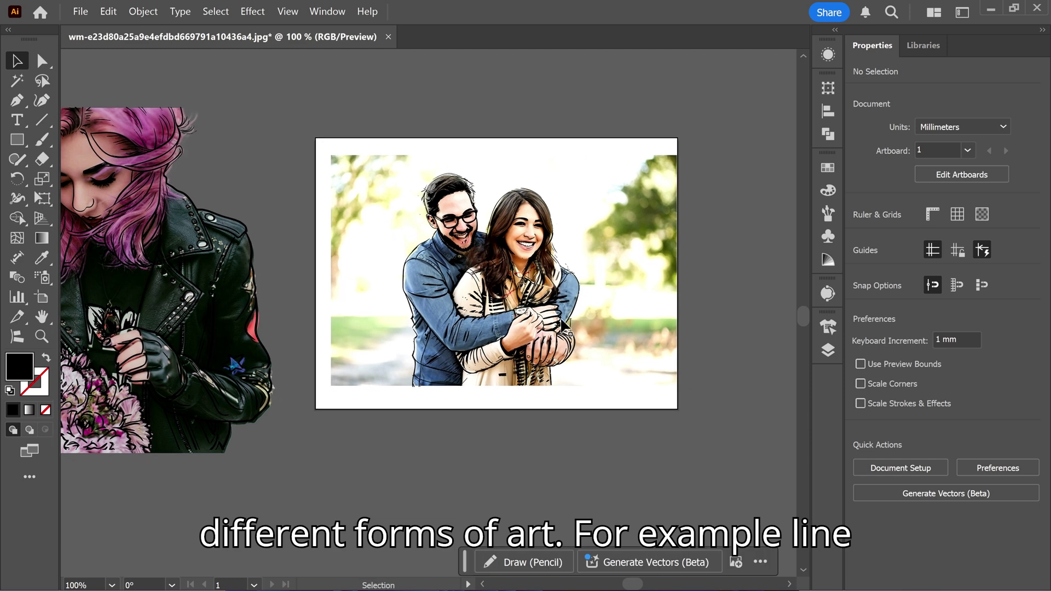
{"action": "left_click", "coordinate": [626, 311]}
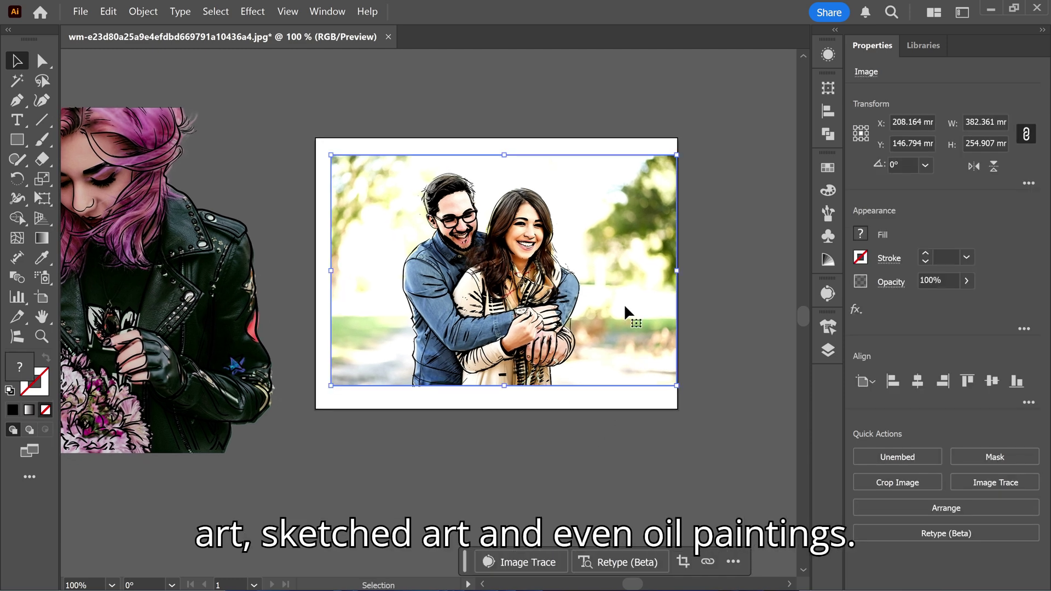
{"action": "left_click_drag", "start_coordinate": [626, 311], "coordinate": [624, 541]}
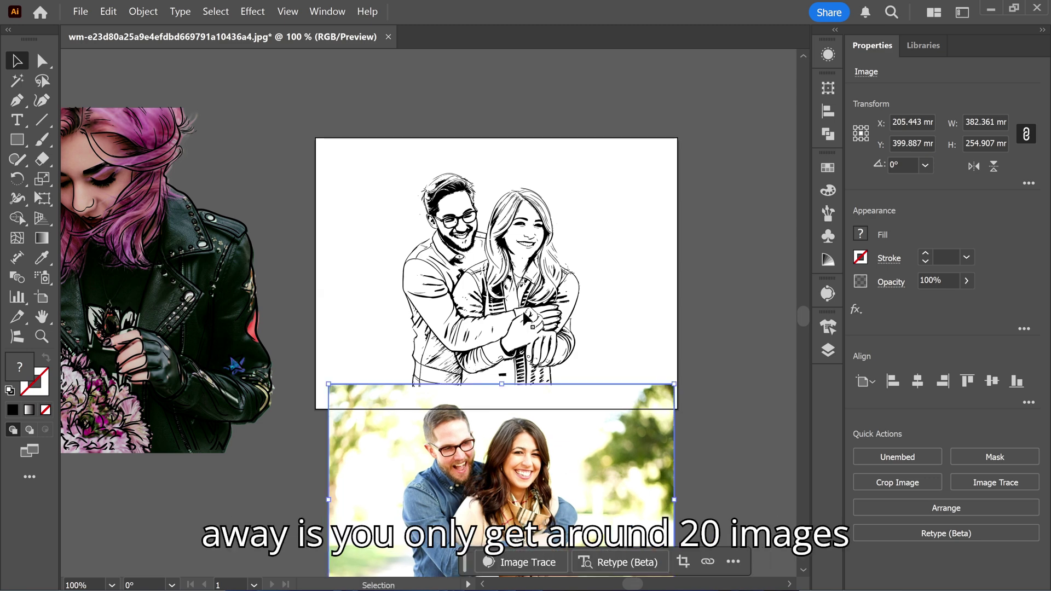
{"action": "scroll", "coordinate": [571, 378], "scroll_direction": "down", "scroll_amount": 3}
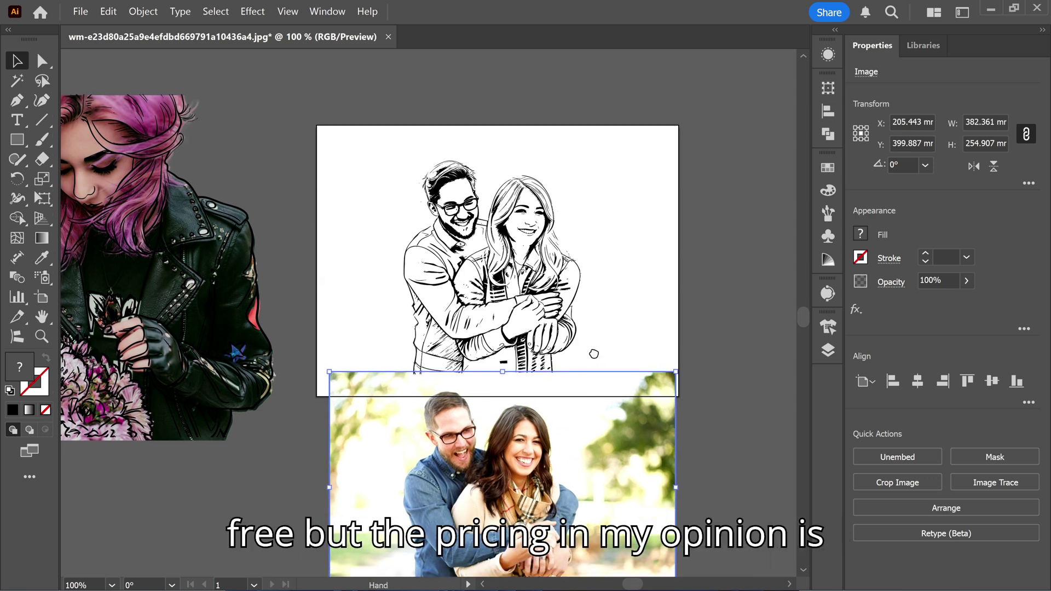
{"action": "left_click_drag", "start_coordinate": [553, 437], "coordinate": [556, 447]}
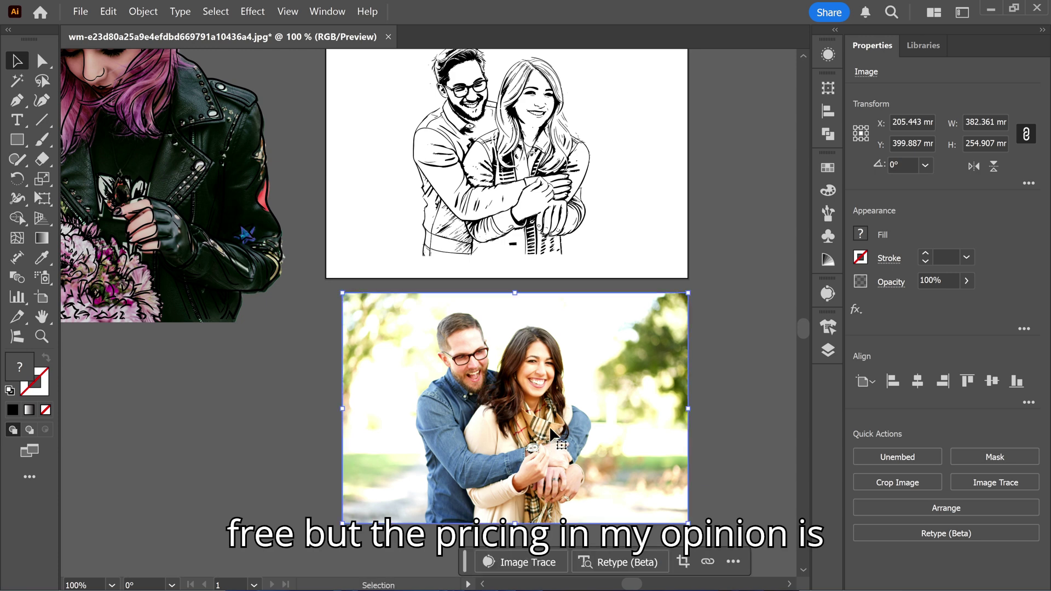
Step: Move the girl's line art below her colour image, then deselect it
{"action": "left_click_drag", "start_coordinate": [450, 278], "coordinate": [570, 251]}
{"action": "scroll", "coordinate": [451, 286], "scroll_direction": "down", "scroll_amount": 2}
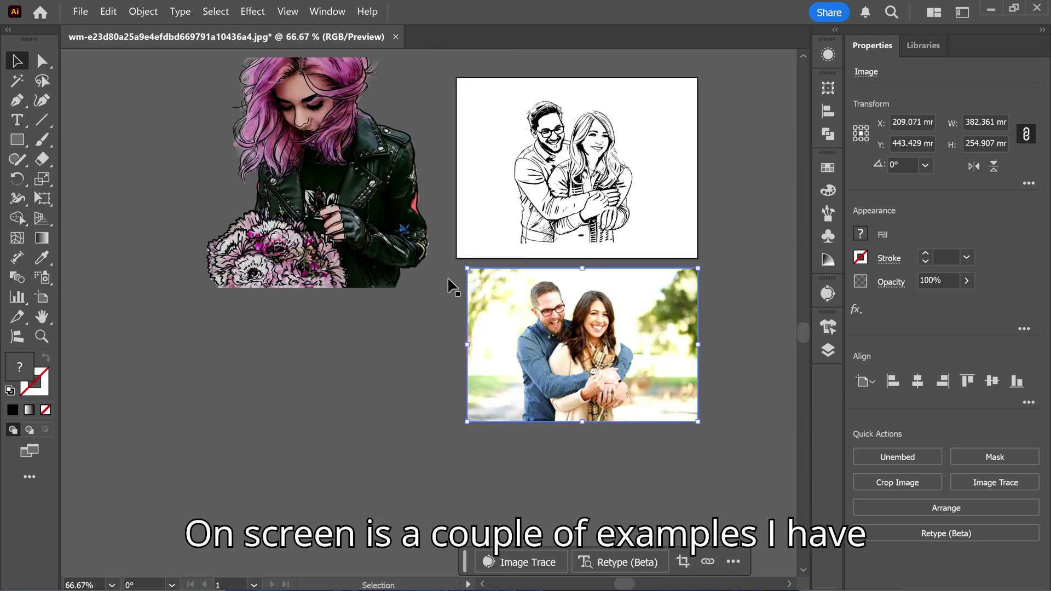
{"action": "left_click_drag", "start_coordinate": [446, 286], "coordinate": [526, 304]}
{"action": "left_click_drag", "start_coordinate": [481, 272], "coordinate": [478, 465]}
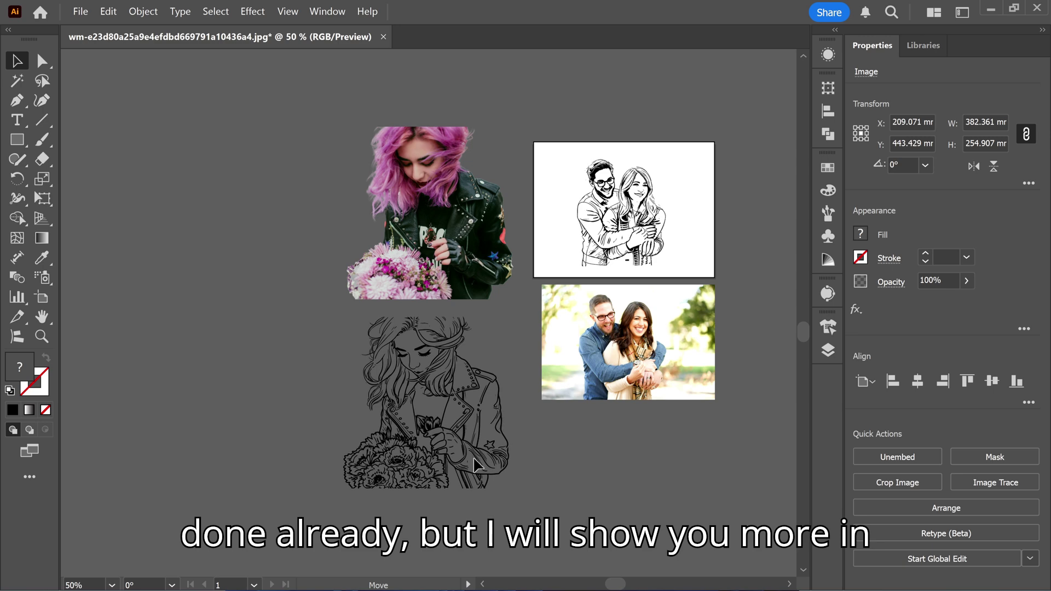
{"action": "left_click", "coordinate": [213, 406]}
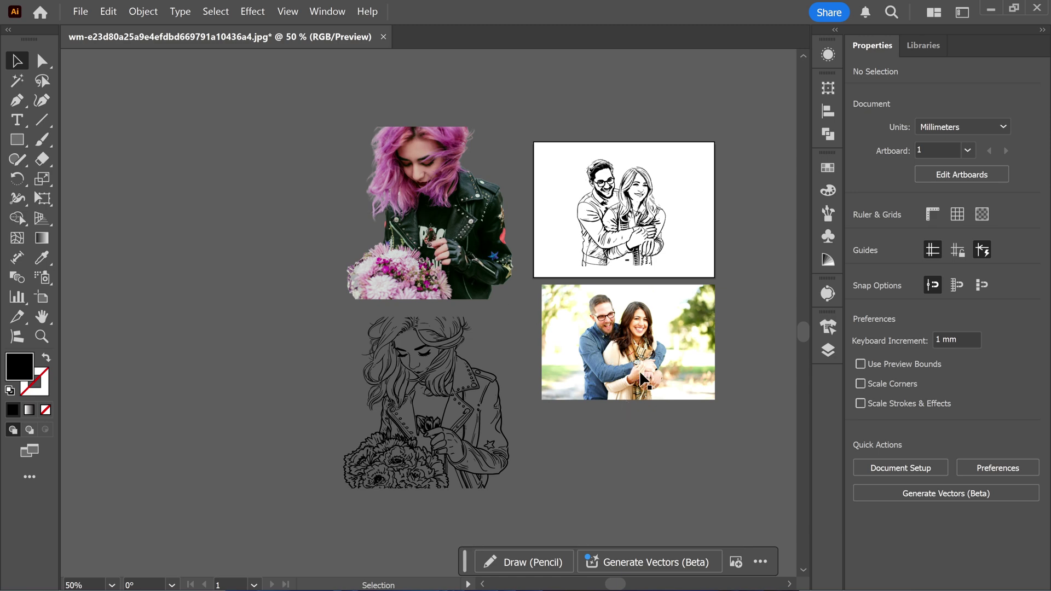
Step: Glance over the artwork, switch briefly to LightBurn, and return to Illustrator
{"action": "scroll", "coordinate": [624, 218], "scroll_direction": "up", "scroll_amount": 3}
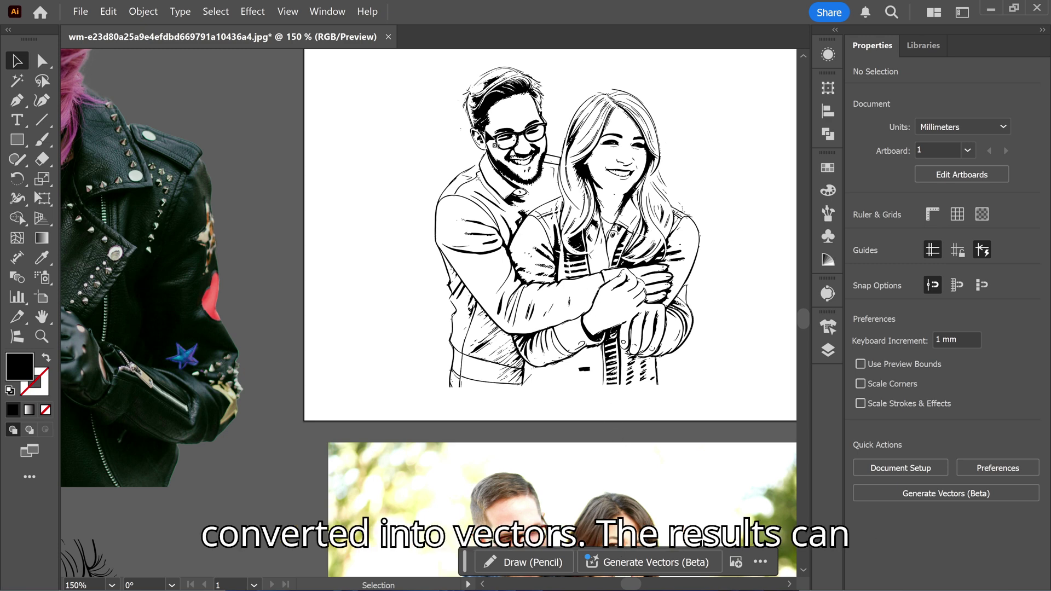
{"action": "scroll", "coordinate": [582, 390], "scroll_direction": "down", "scroll_amount": 3}
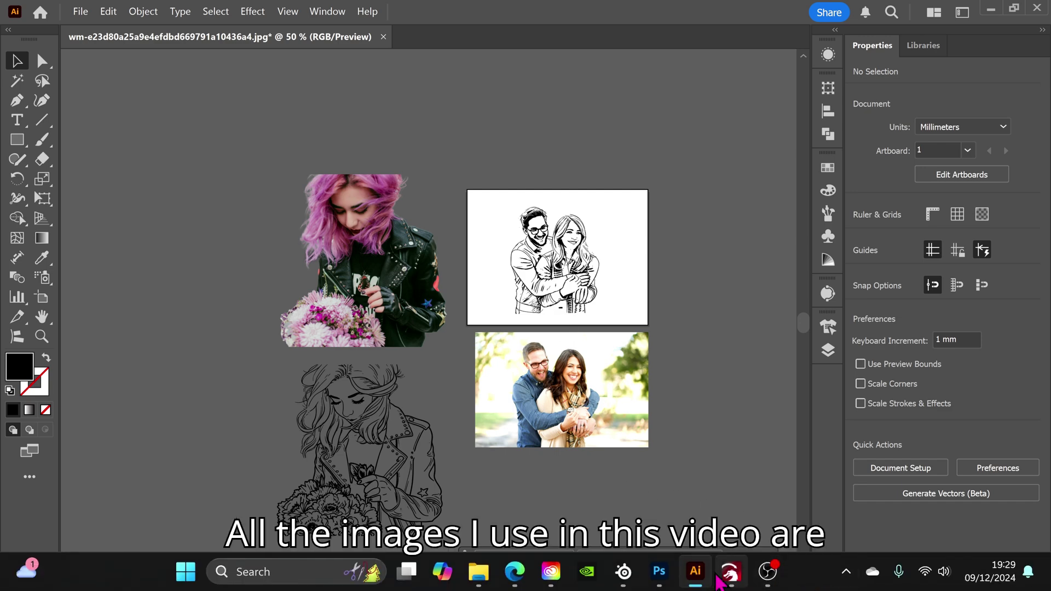
{"action": "left_click", "coordinate": [718, 579]}
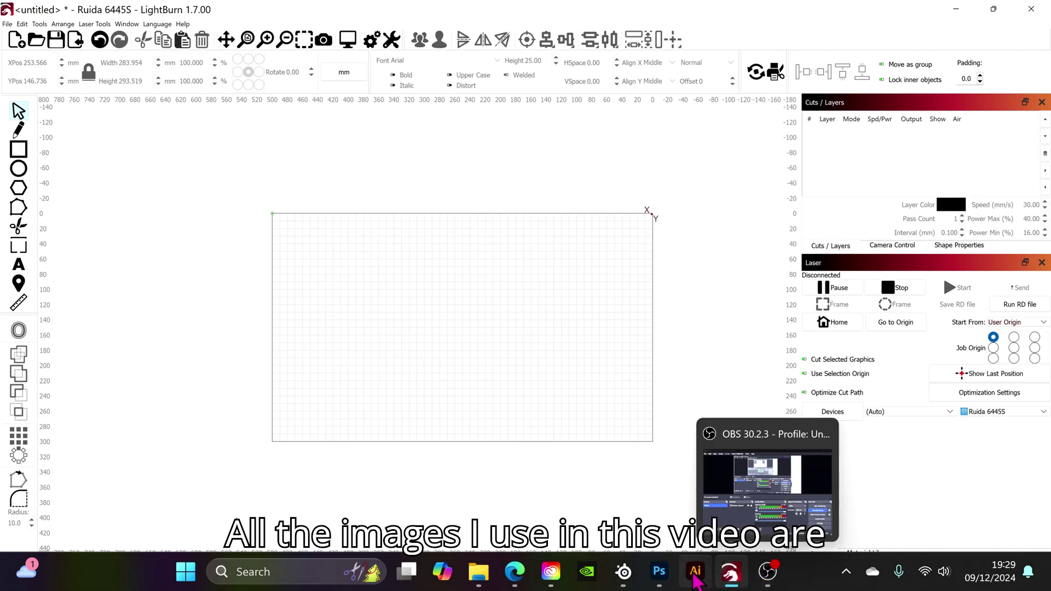
{"action": "left_click", "coordinate": [696, 572]}
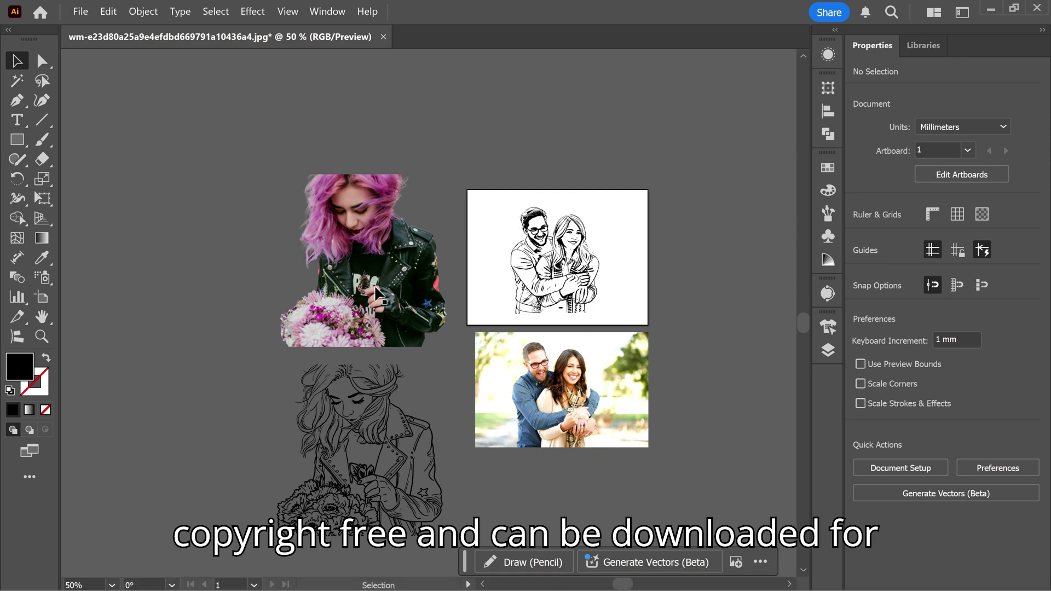
Step: Bring up the browser's Pexels tab and go to the Pexels home page
{"action": "mouse_move", "coordinate": [630, 580]}
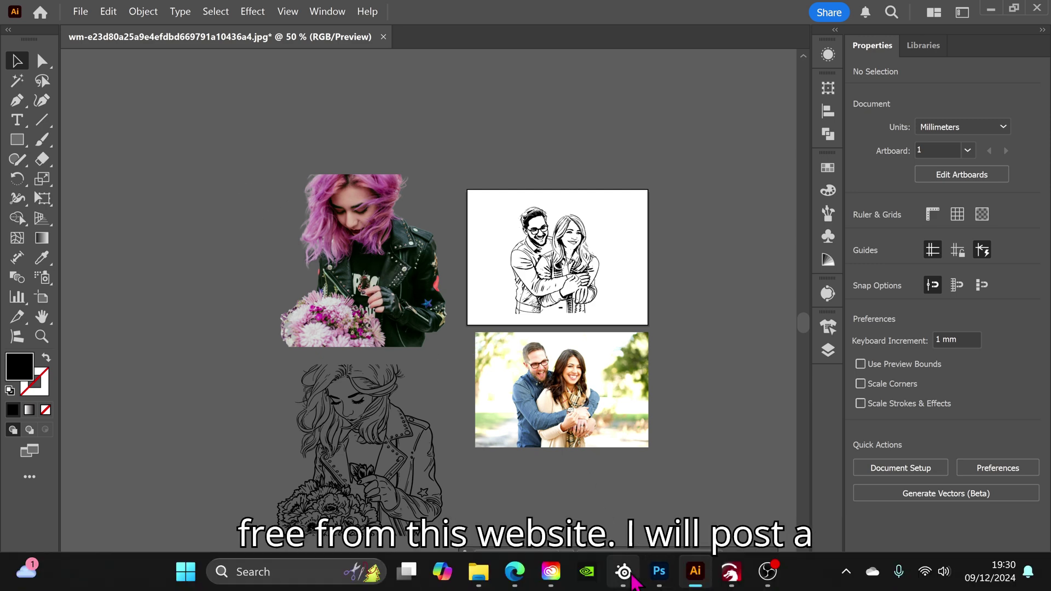
{"action": "left_click", "coordinate": [514, 575]}
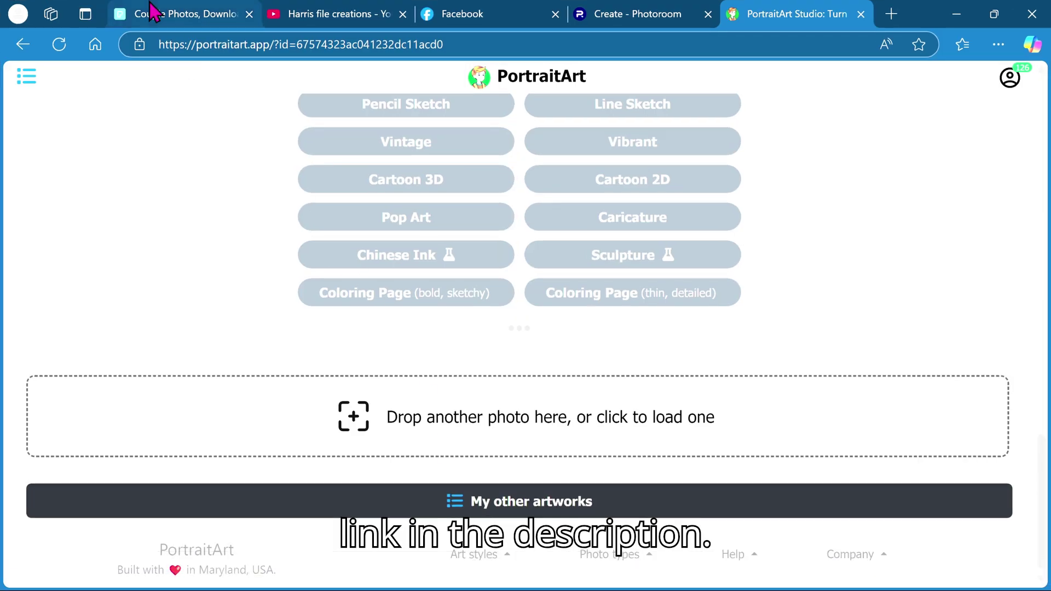
{"action": "left_click", "coordinate": [159, 16]}
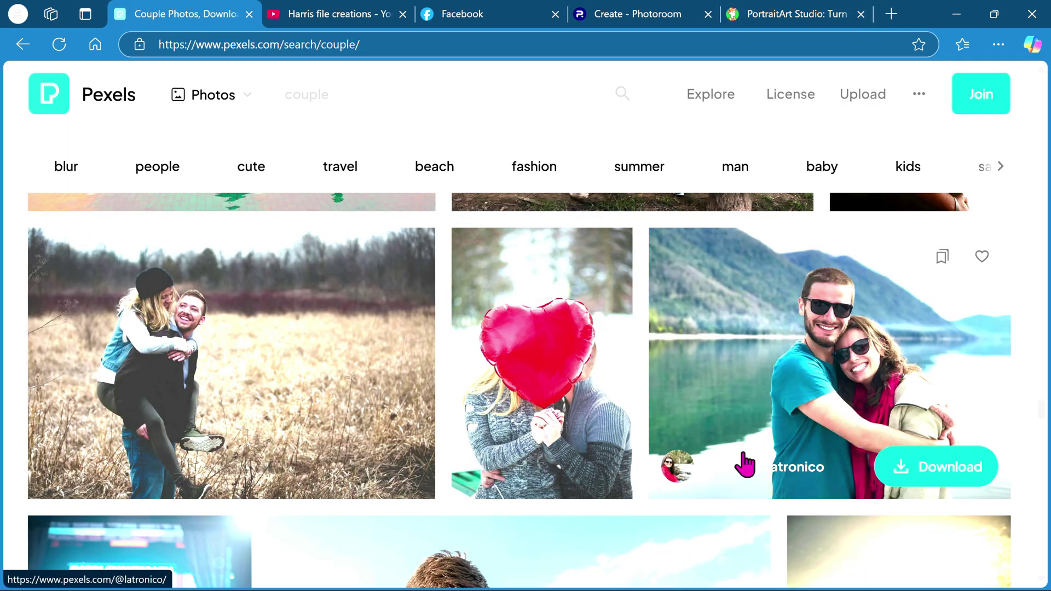
{"action": "left_click", "coordinate": [86, 109]}
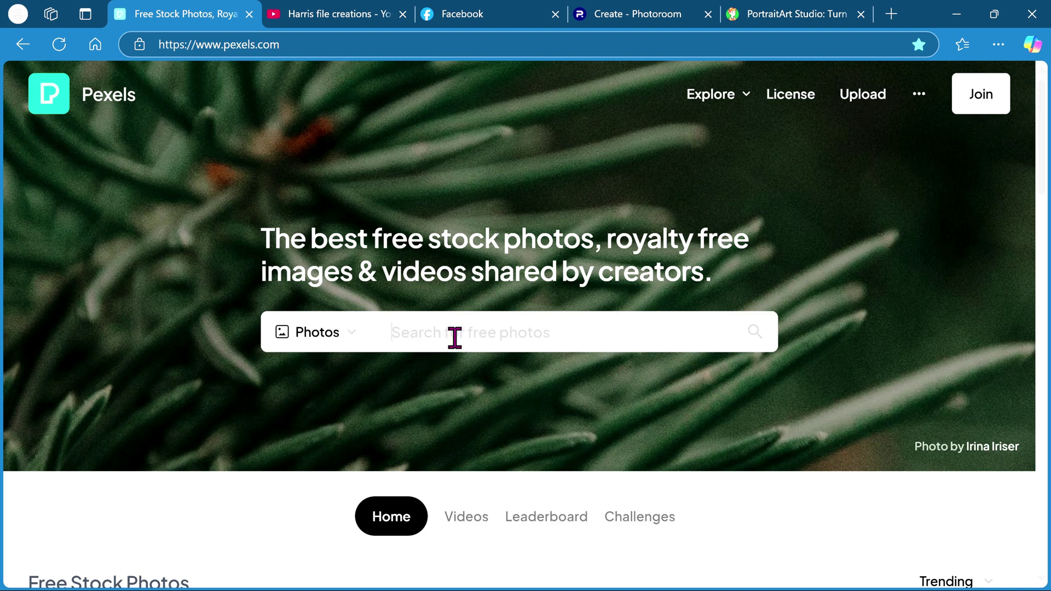
Step: Search Pexels for 'dog' and scroll through the photo results
{"action": "left_click", "coordinate": [476, 335]}
{"action": "type", "text": "d"}
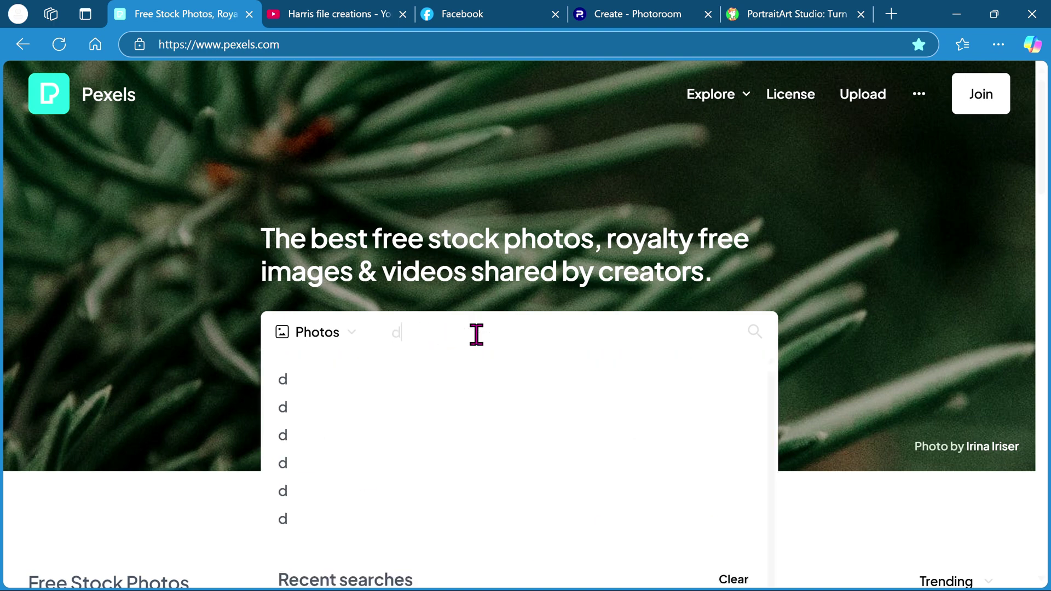
{"action": "type", "text": "og"}
{"action": "key", "text": "Return"}
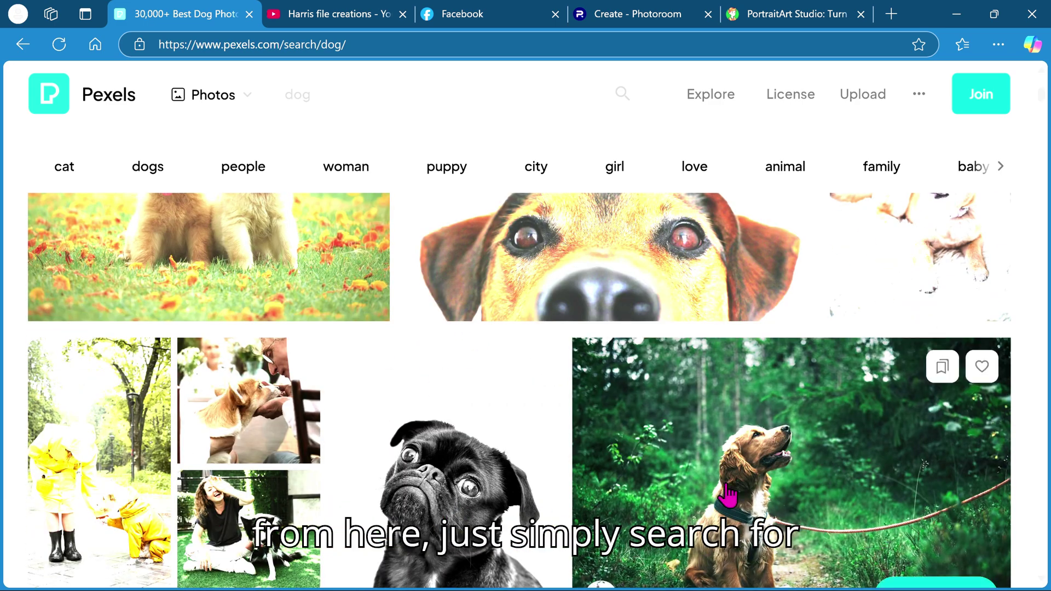
{"action": "scroll", "coordinate": [691, 507], "scroll_direction": "down", "scroll_amount": 3}
{"action": "scroll", "coordinate": [723, 501], "scroll_direction": "down", "scroll_amount": 5}
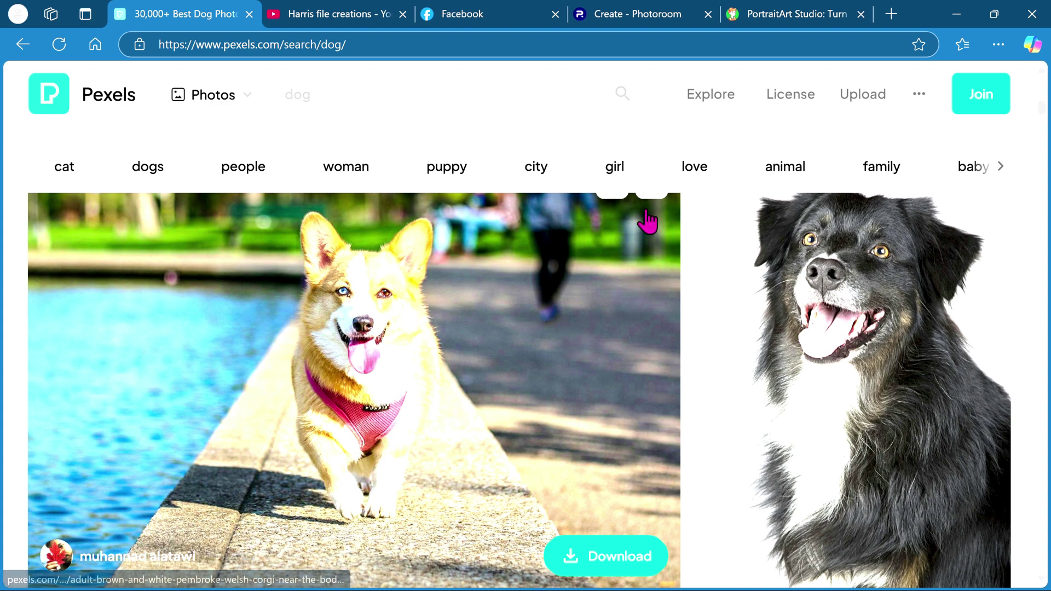
Step: In PortraitArt, view the Pricing page and its one-art-picture-per-credit note
{"action": "left_click", "coordinate": [784, 17]}
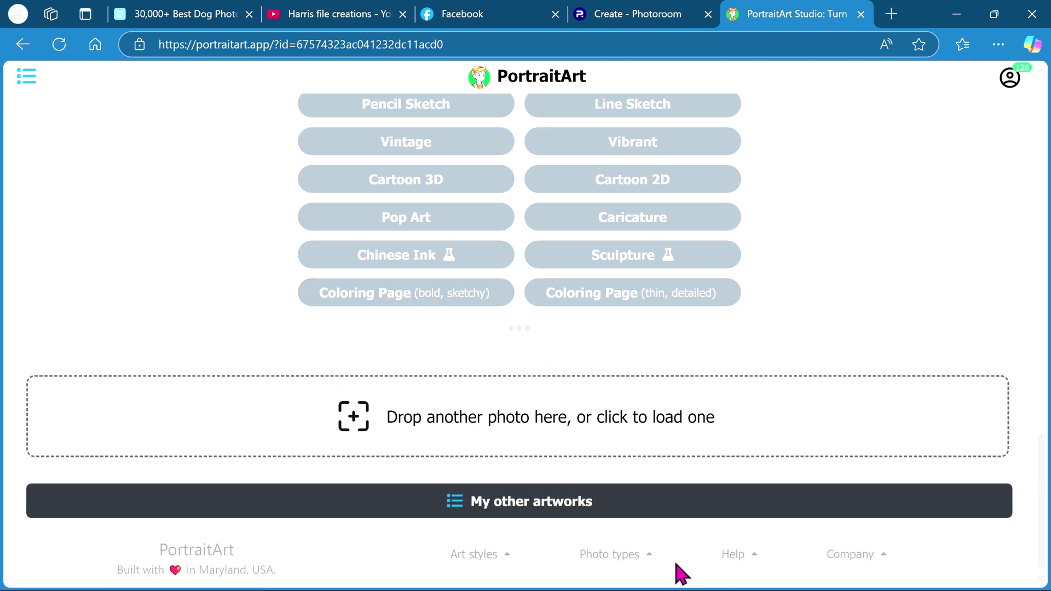
{"action": "left_click", "coordinate": [885, 563]}
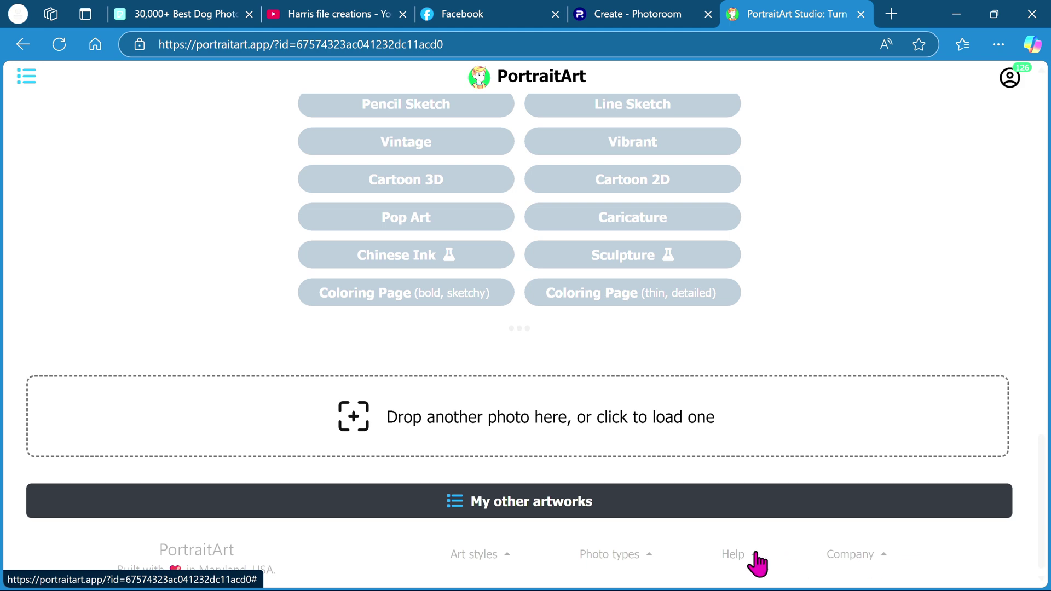
{"action": "mouse_move", "coordinate": [755, 563]}
{"action": "left_click", "coordinate": [761, 470]}
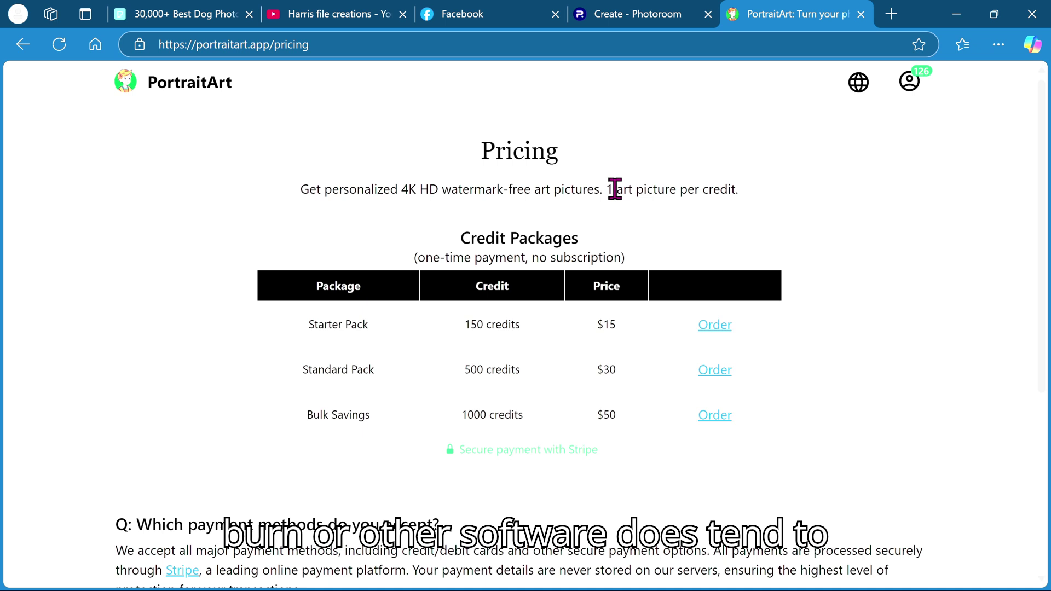
{"action": "left_click_drag", "start_coordinate": [615, 185], "coordinate": [741, 189]}
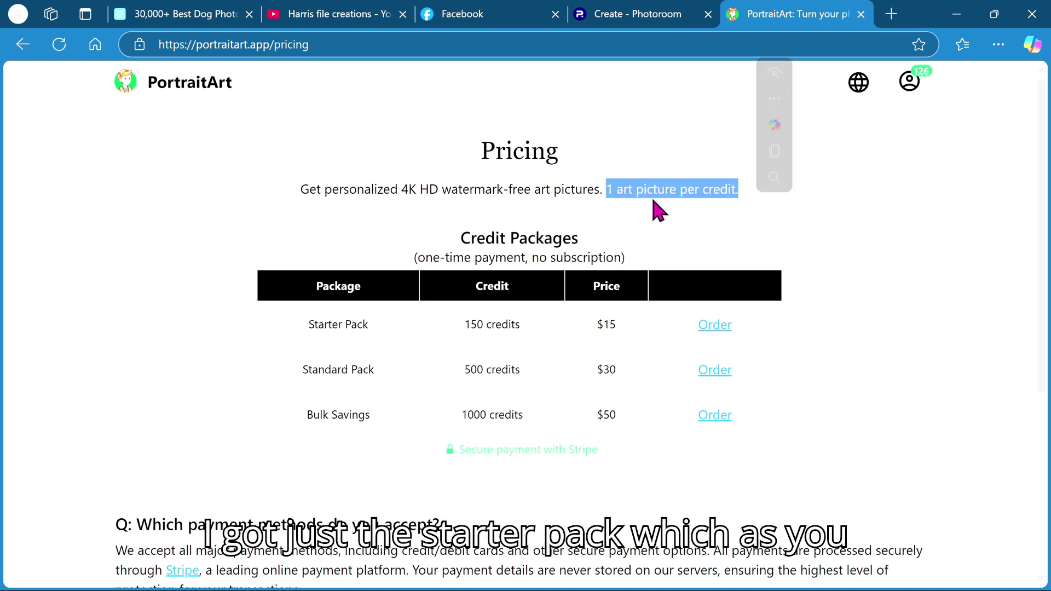
{"action": "left_click", "coordinate": [678, 226]}
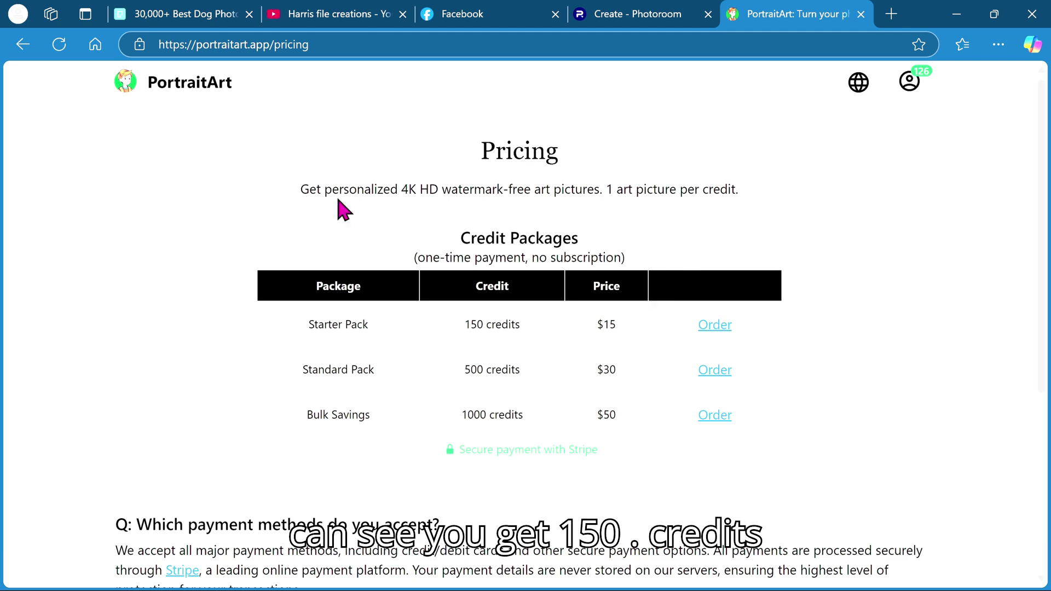
Step: Go back to the art-styles page and cancel loading pexels-latronico-802374
{"action": "left_click", "coordinate": [23, 45]}
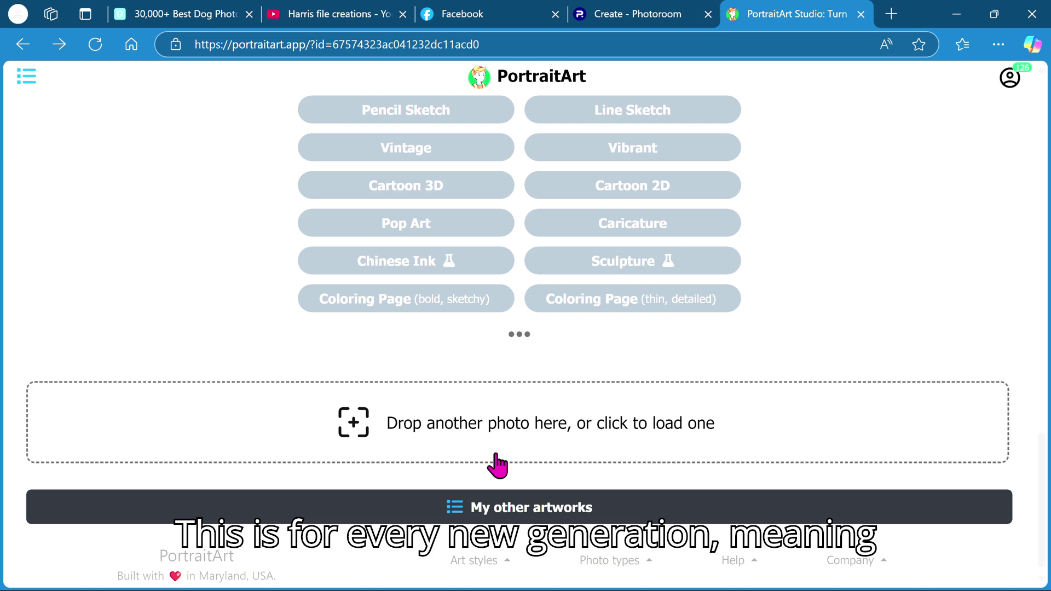
{"action": "left_click", "coordinate": [541, 438]}
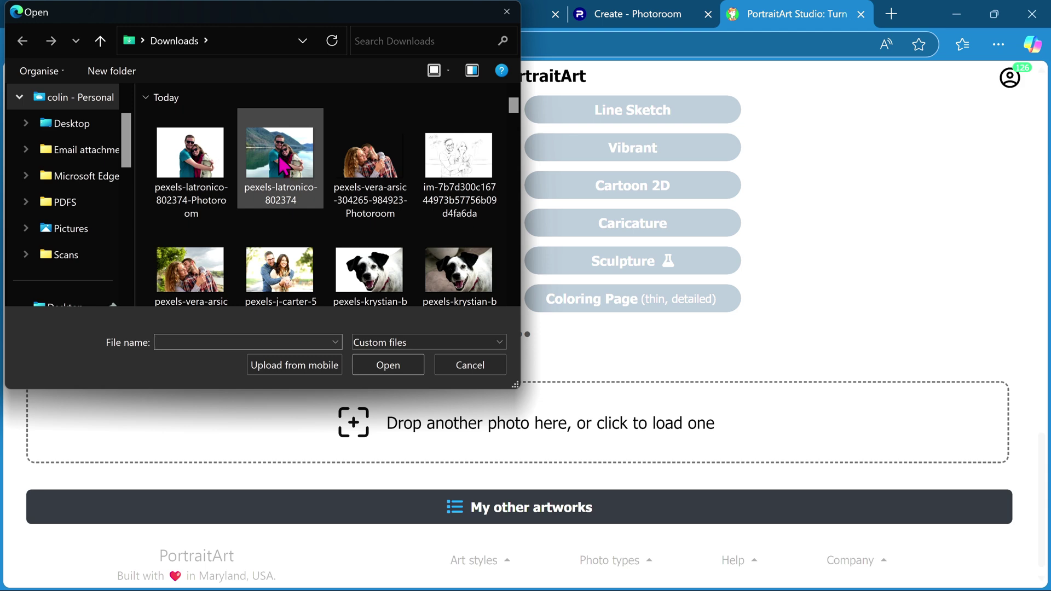
{"action": "left_click", "coordinate": [285, 159]}
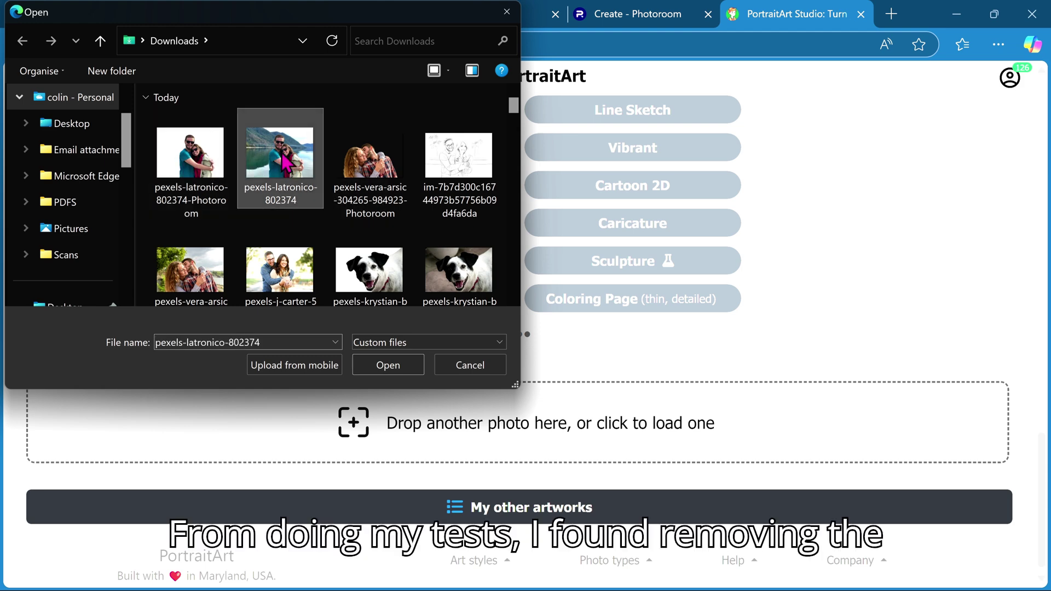
{"action": "left_click", "coordinate": [469, 365]}
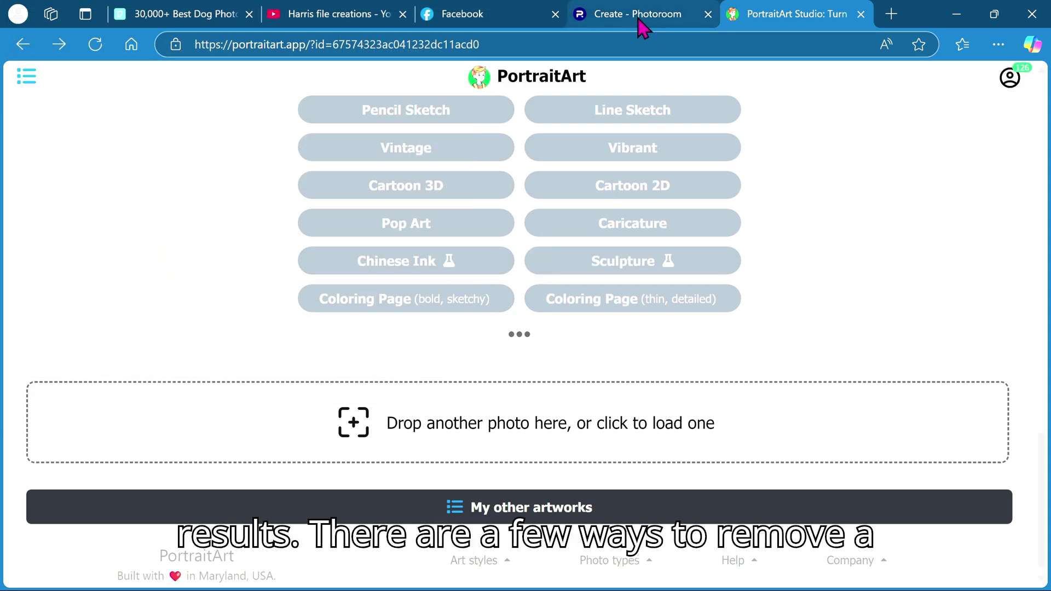
Step: Load the couple photo pexels-latronico-802374 into Photoroom's editor
{"action": "left_click", "coordinate": [638, 19]}
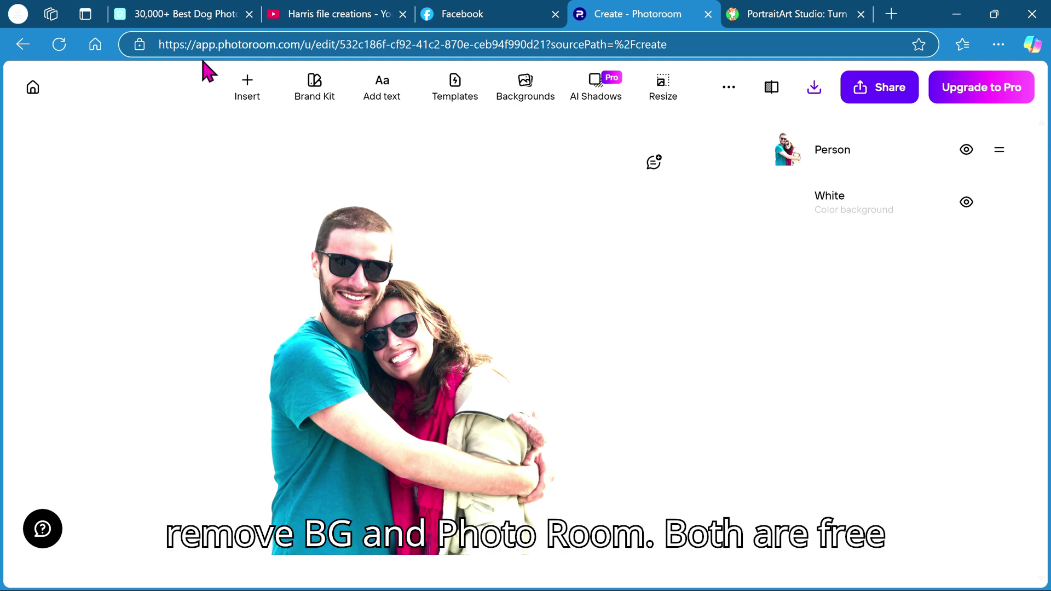
{"action": "left_click", "coordinate": [39, 92]}
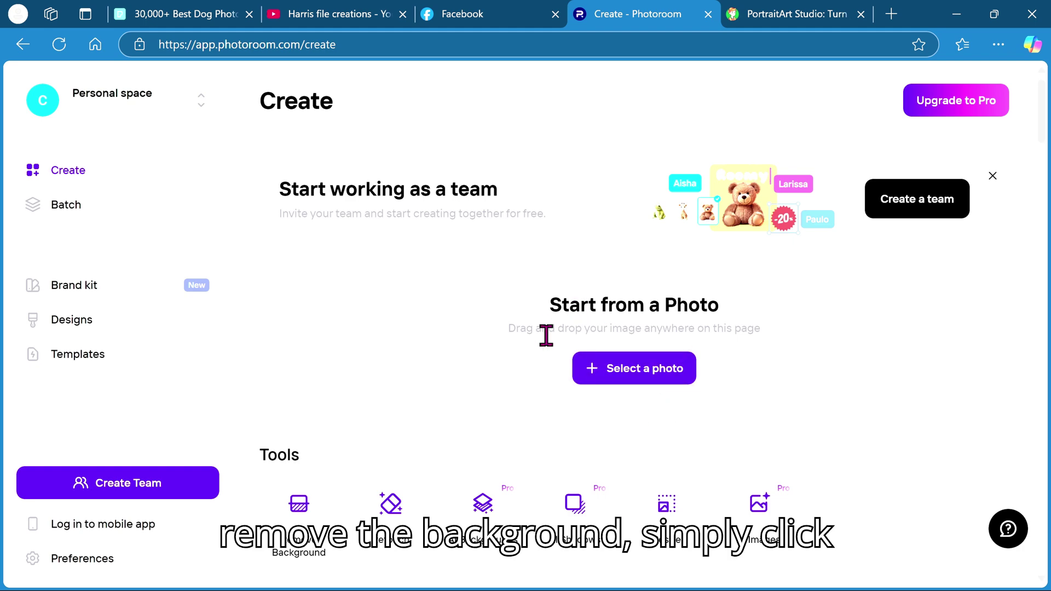
{"action": "left_click", "coordinate": [635, 373]}
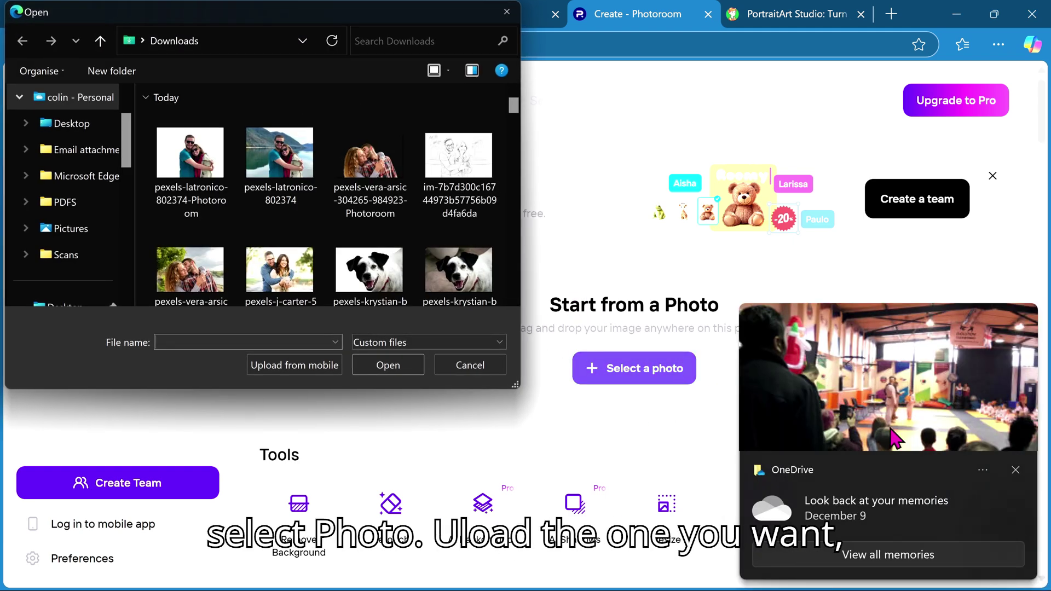
{"action": "left_click", "coordinate": [1016, 471]}
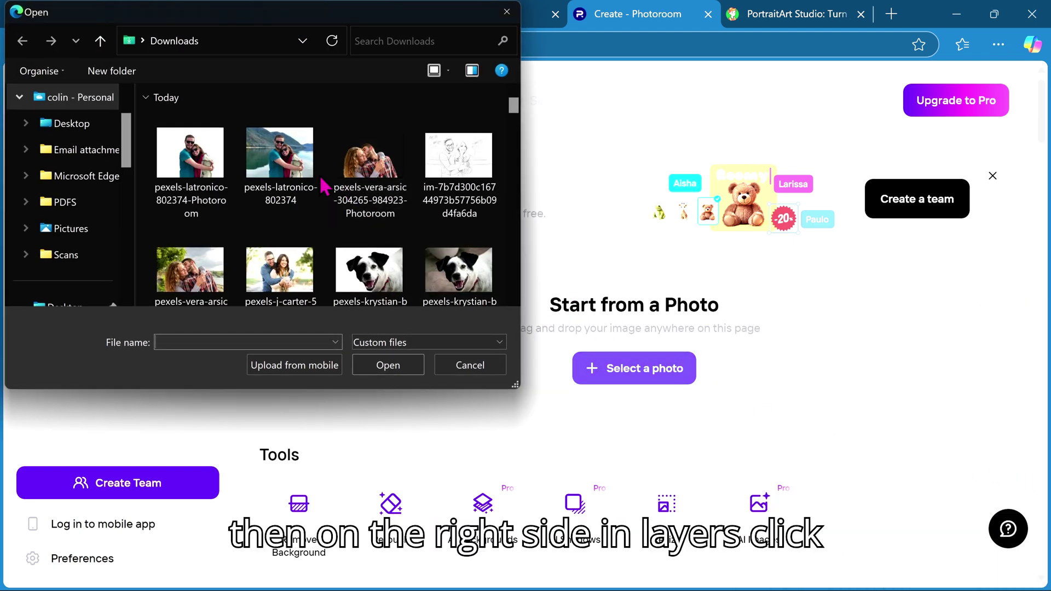
{"action": "left_click", "coordinate": [295, 169]}
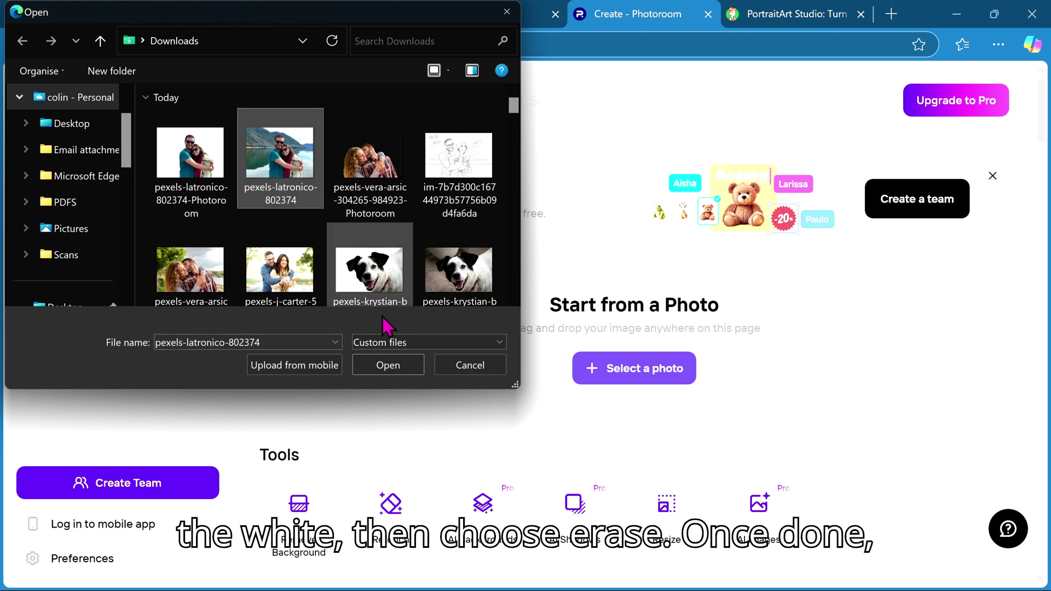
{"action": "left_click", "coordinate": [395, 371]}
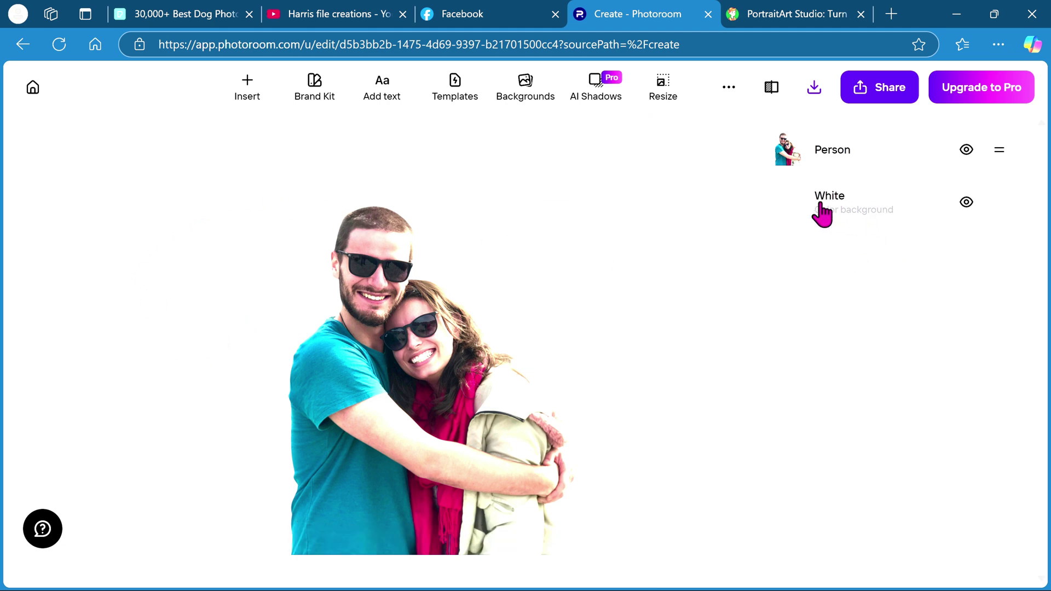
Step: Erase the White background layer, leaving the couple on transparency
{"action": "left_click", "coordinate": [787, 214]}
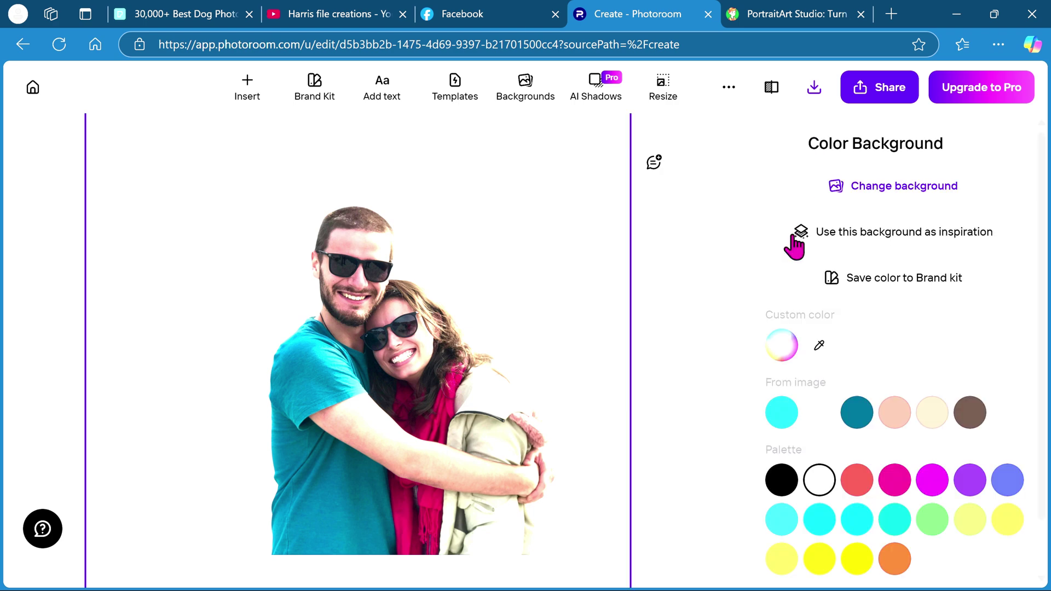
{"action": "scroll", "coordinate": [882, 332], "scroll_direction": "down", "scroll_amount": 2}
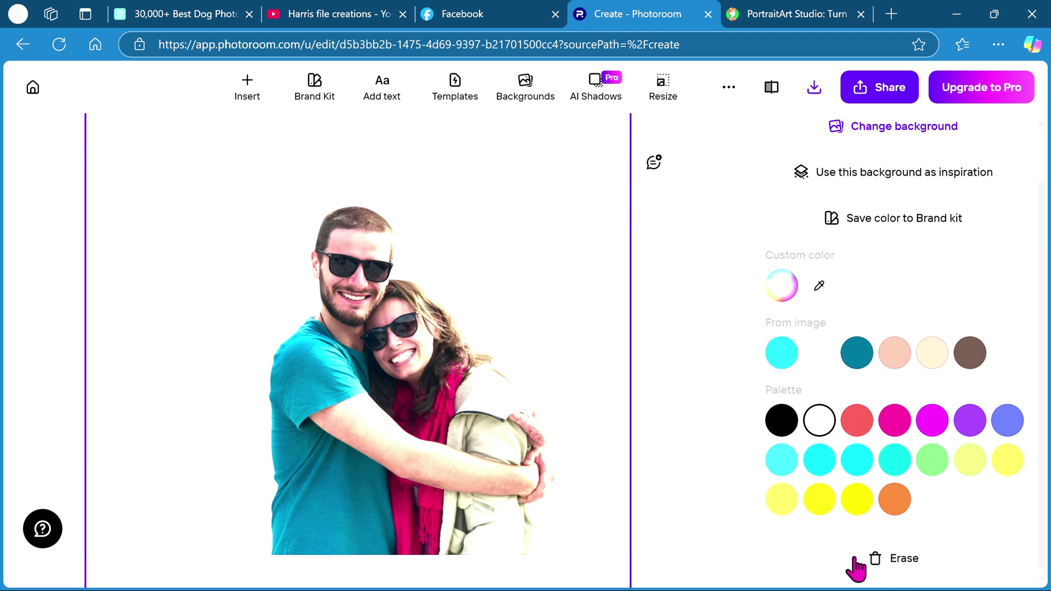
{"action": "left_click", "coordinate": [882, 569]}
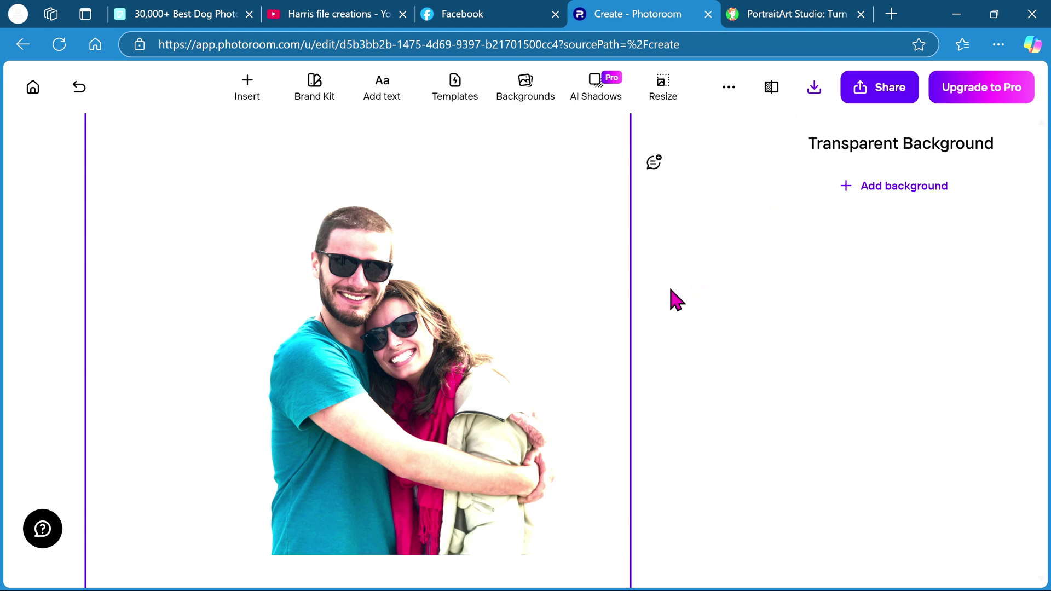
Step: Upload pexels-latronico-802374-Photoroom from Downloads to PortraitArt for processing
{"action": "left_click", "coordinate": [785, 19]}
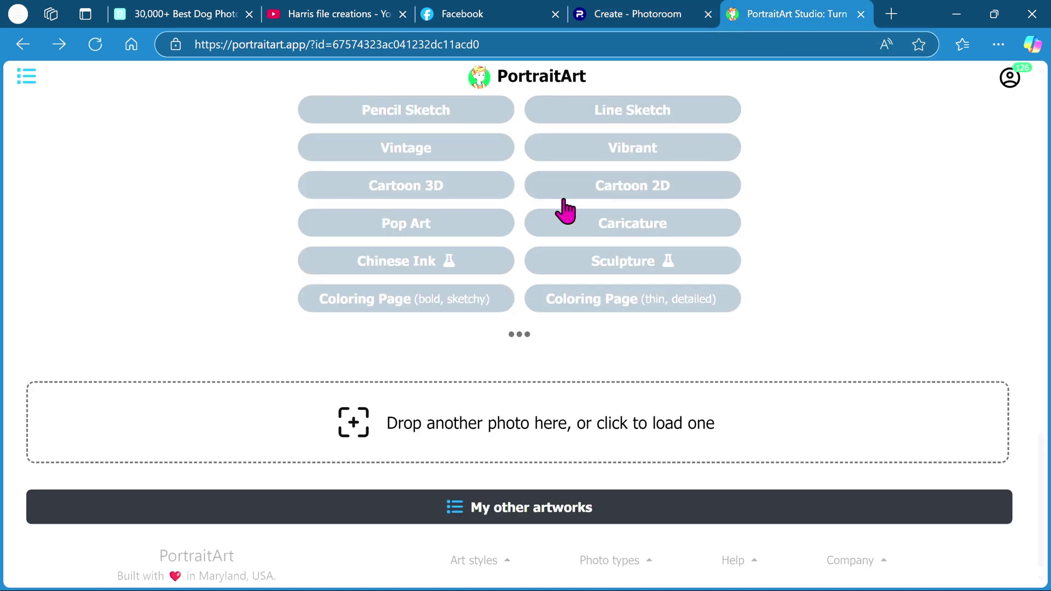
{"action": "left_click", "coordinate": [487, 436]}
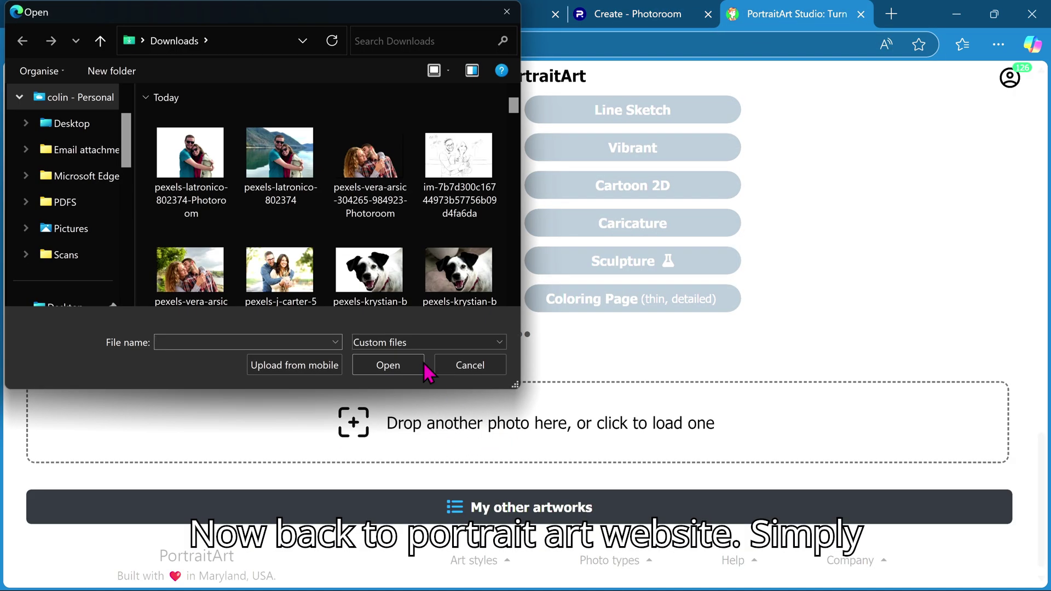
{"action": "left_click", "coordinate": [196, 163]}
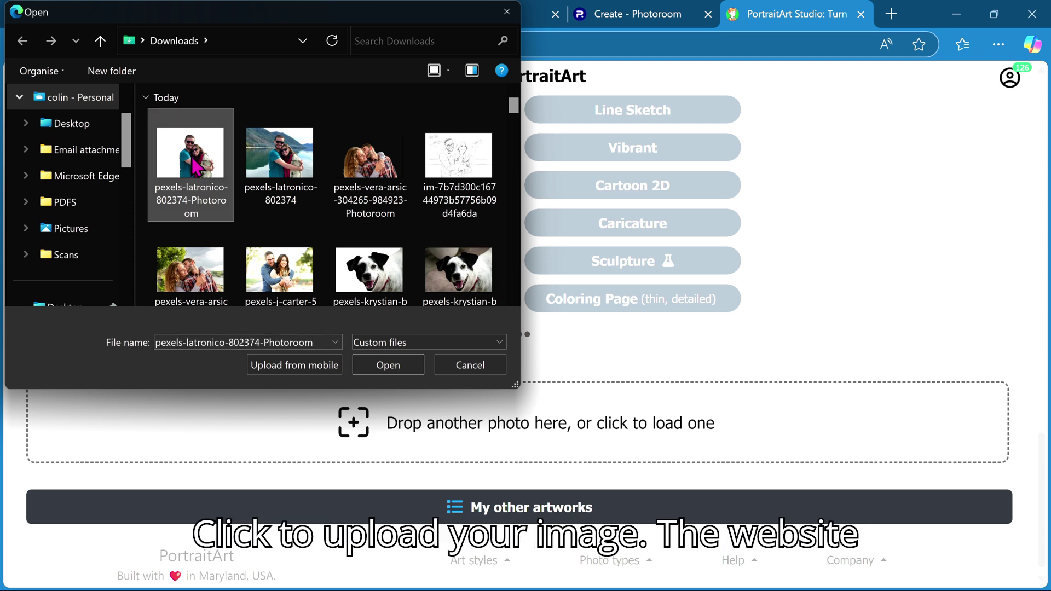
{"action": "left_click", "coordinate": [395, 368]}
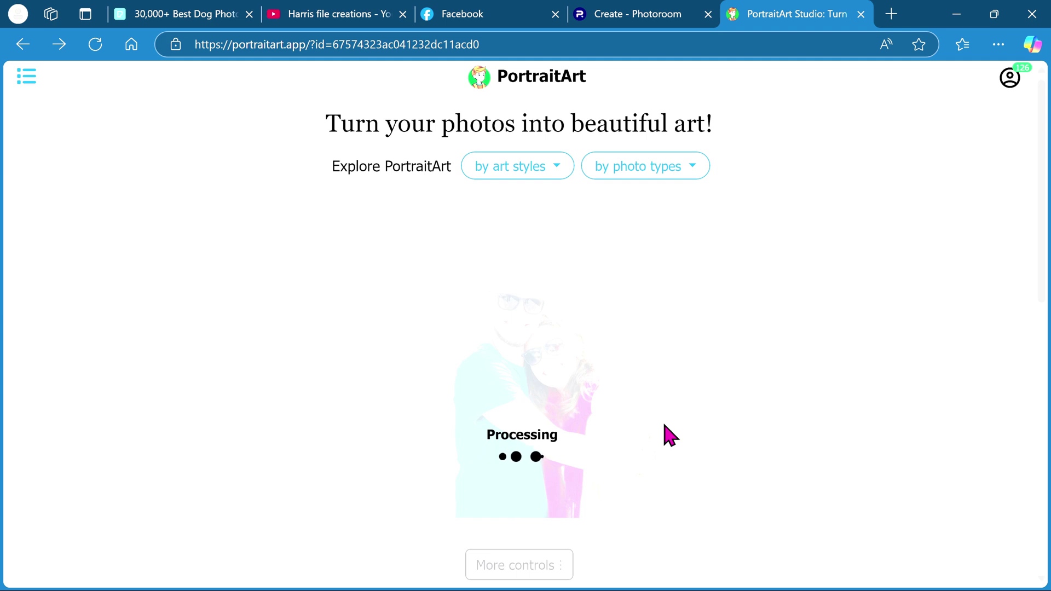
{"action": "scroll", "coordinate": [670, 435], "scroll_direction": "down", "scroll_amount": 4}
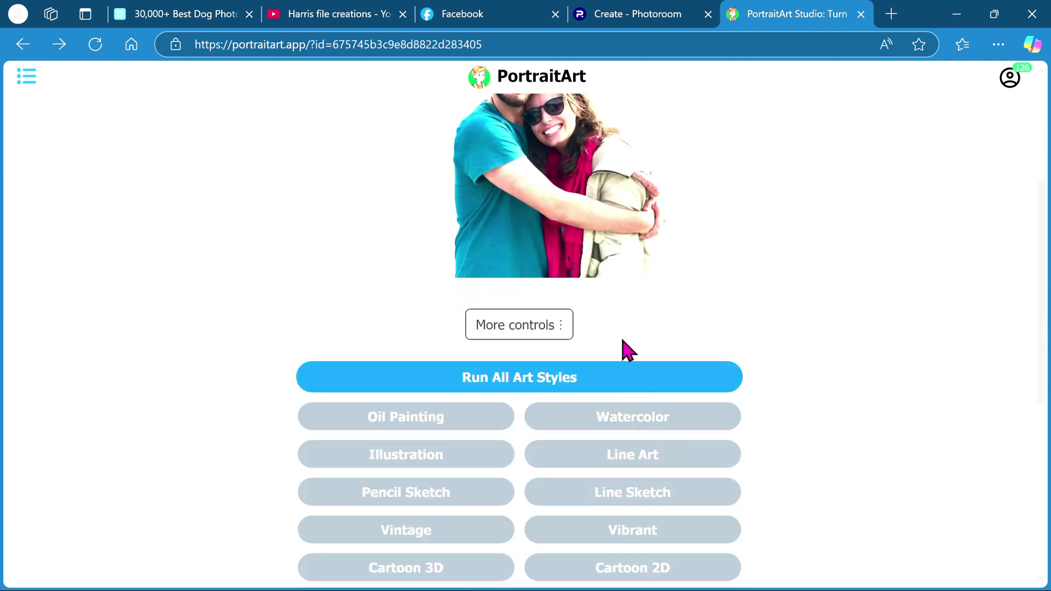
{"action": "scroll", "coordinate": [539, 235], "scroll_direction": "up", "scroll_amount": 3}
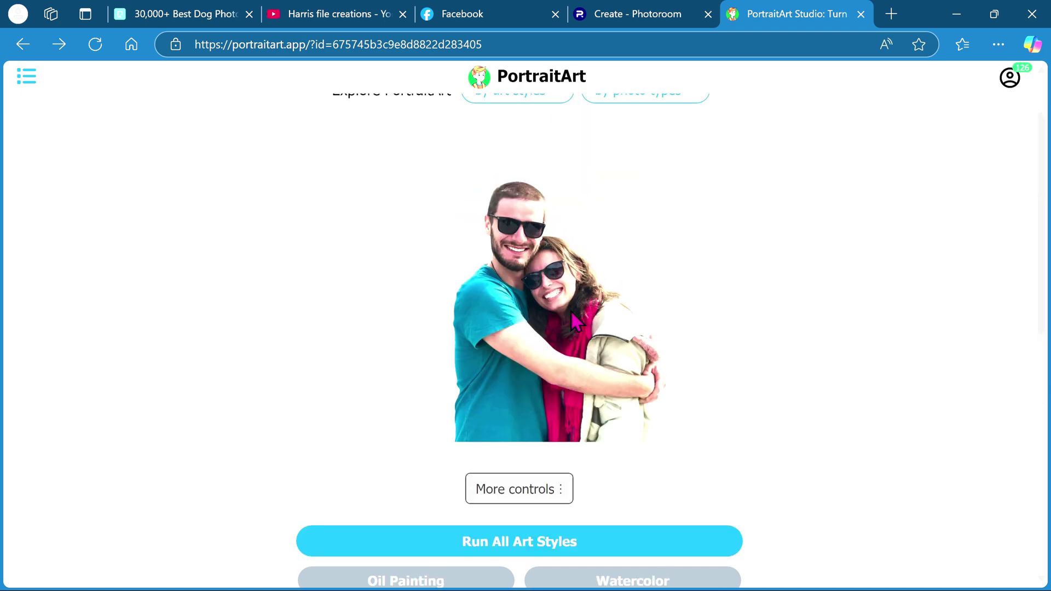
Step: Generate a Coloring Page (bold, sketchy) version of the couple
{"action": "scroll", "coordinate": [573, 320], "scroll_direction": "down", "scroll_amount": 3}
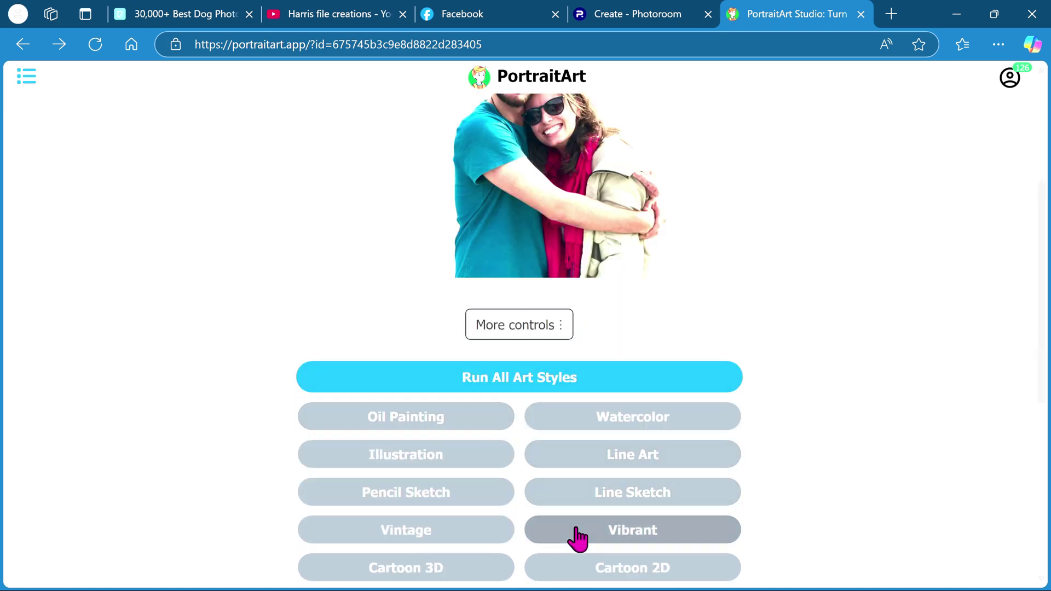
{"action": "scroll", "coordinate": [577, 539], "scroll_direction": "down", "scroll_amount": 3}
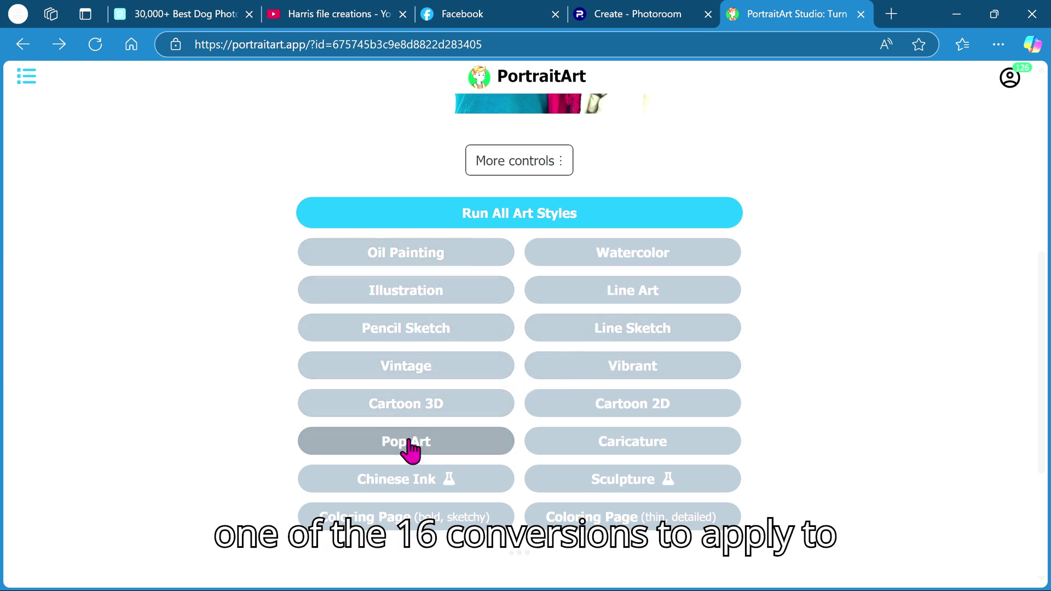
{"action": "left_click", "coordinate": [364, 523]}
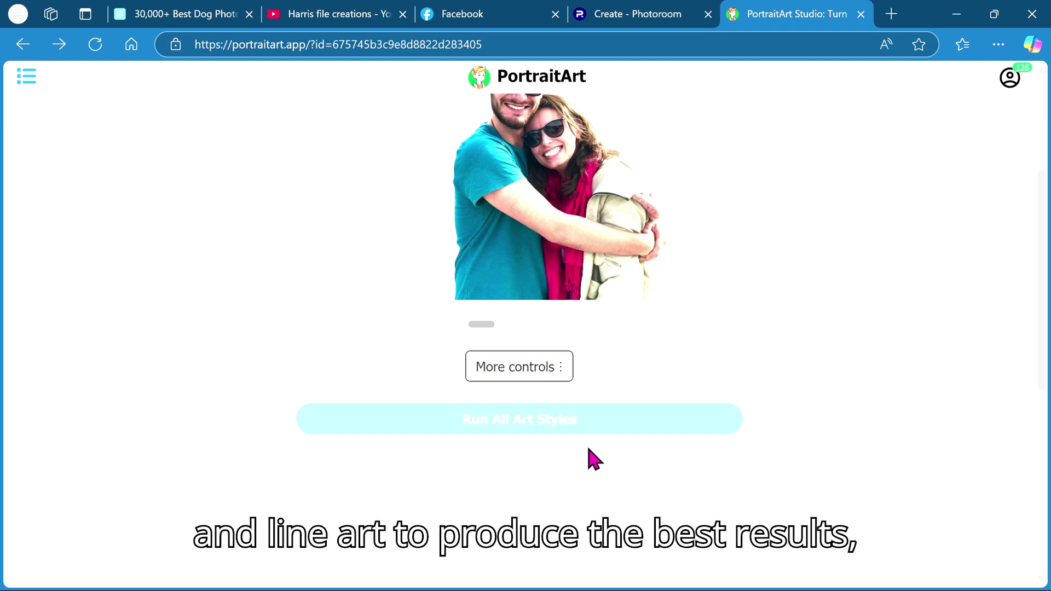
Step: Resample the Coloring Page style for a second line drawing
{"action": "scroll", "coordinate": [594, 459], "scroll_direction": "up", "scroll_amount": 3}
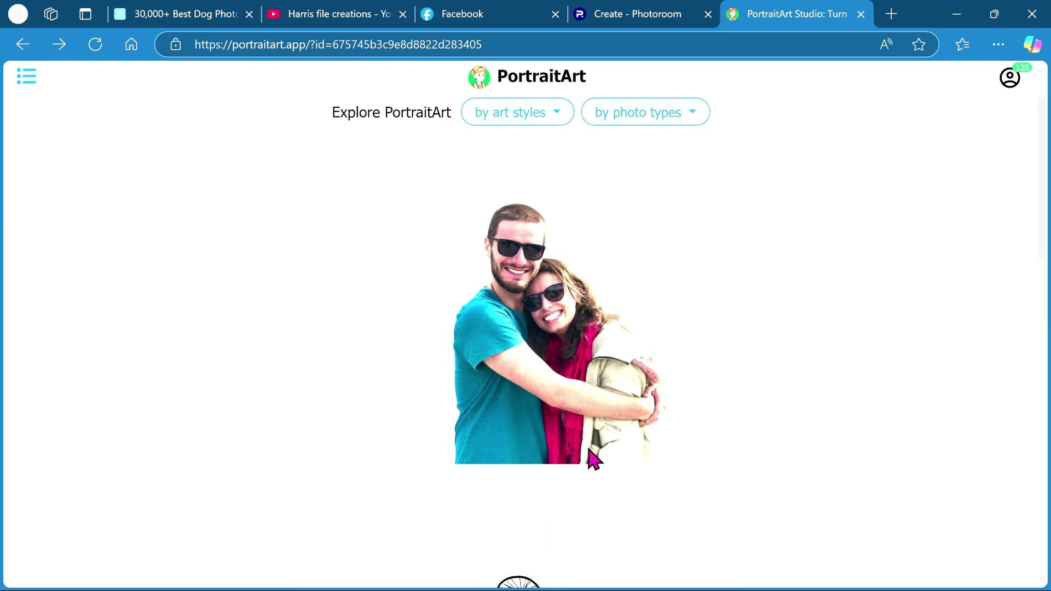
{"action": "scroll", "coordinate": [594, 459], "scroll_direction": "down", "scroll_amount": 6}
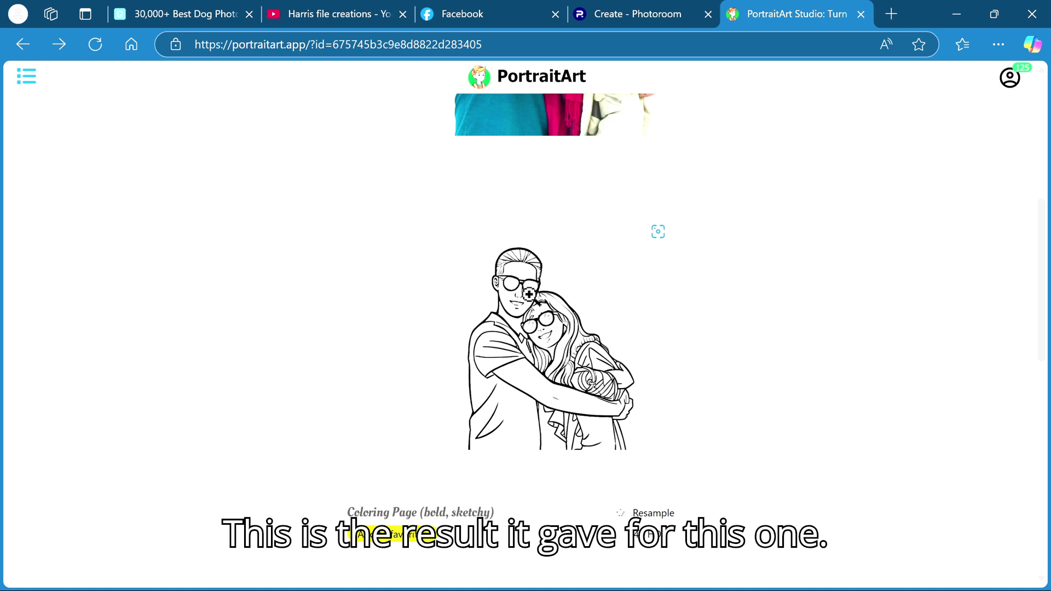
{"action": "scroll", "coordinate": [583, 422], "scroll_direction": "down", "scroll_amount": 3}
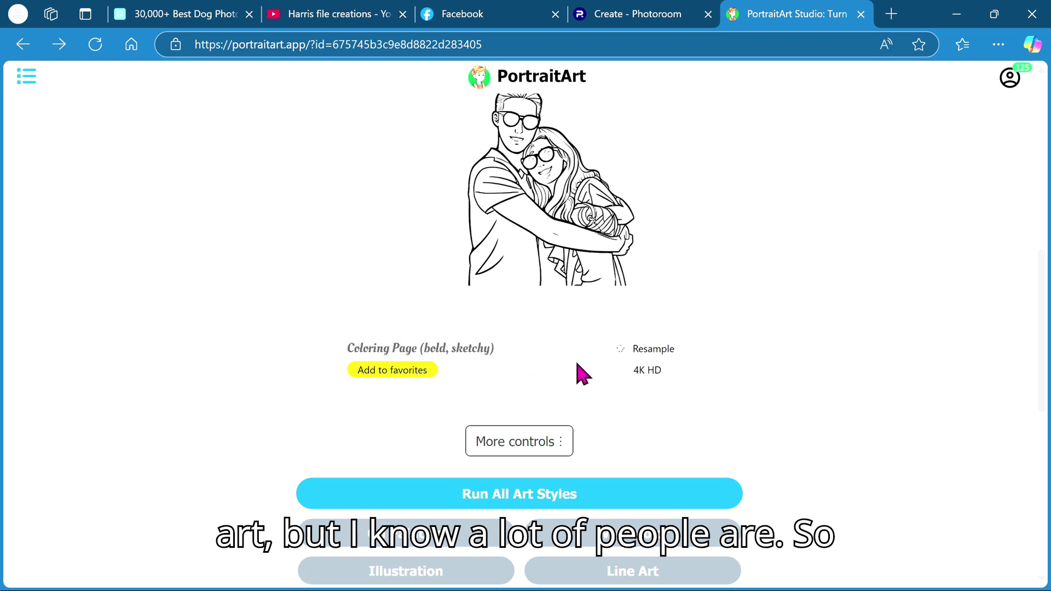
{"action": "left_click", "coordinate": [651, 353]}
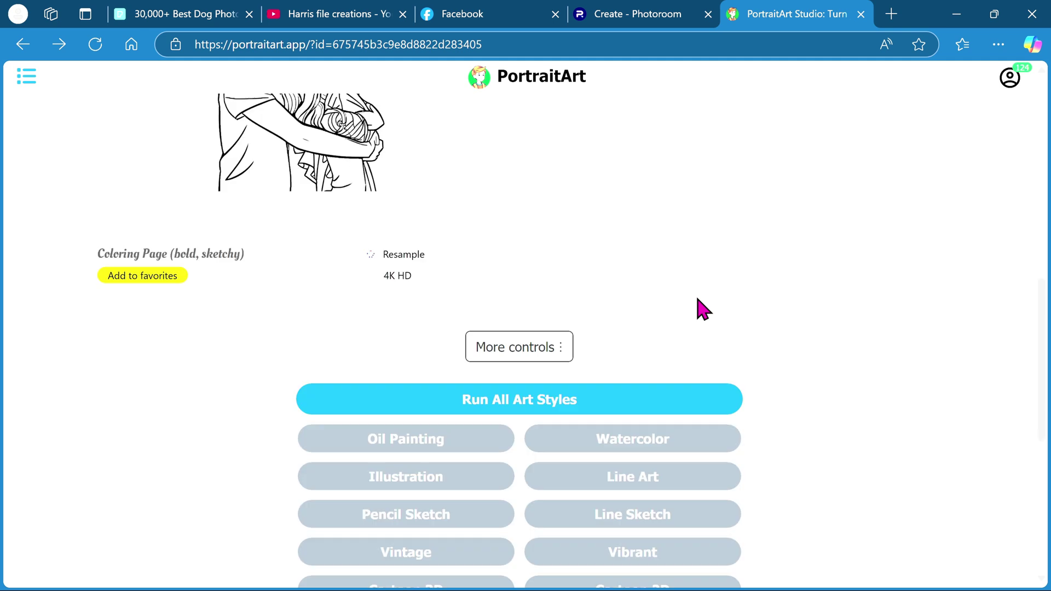
{"action": "scroll", "coordinate": [701, 307], "scroll_direction": "up", "scroll_amount": 3}
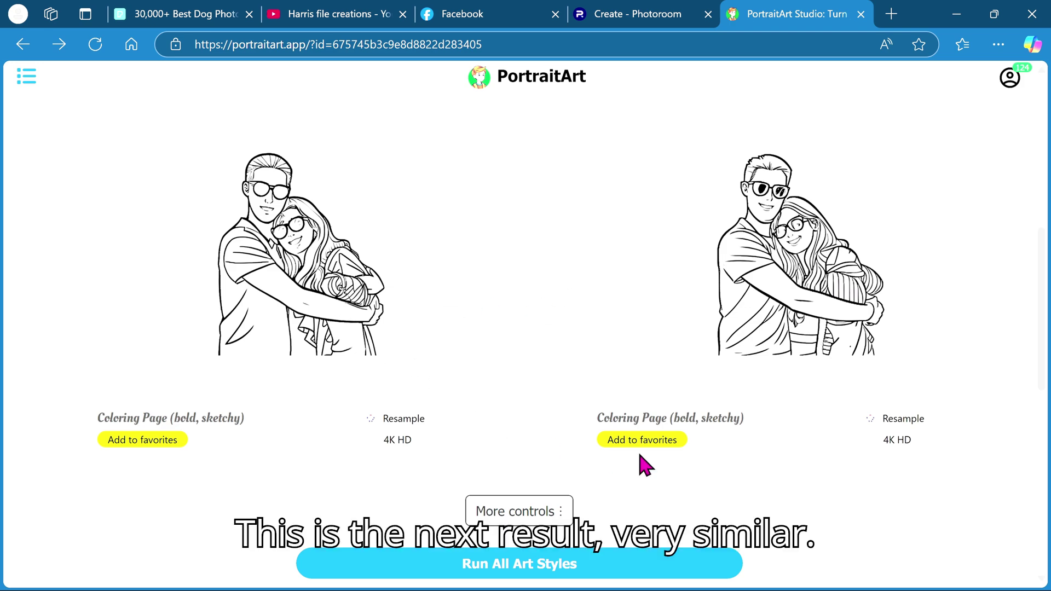
{"action": "scroll", "coordinate": [724, 418], "scroll_direction": "down", "scroll_amount": 6}
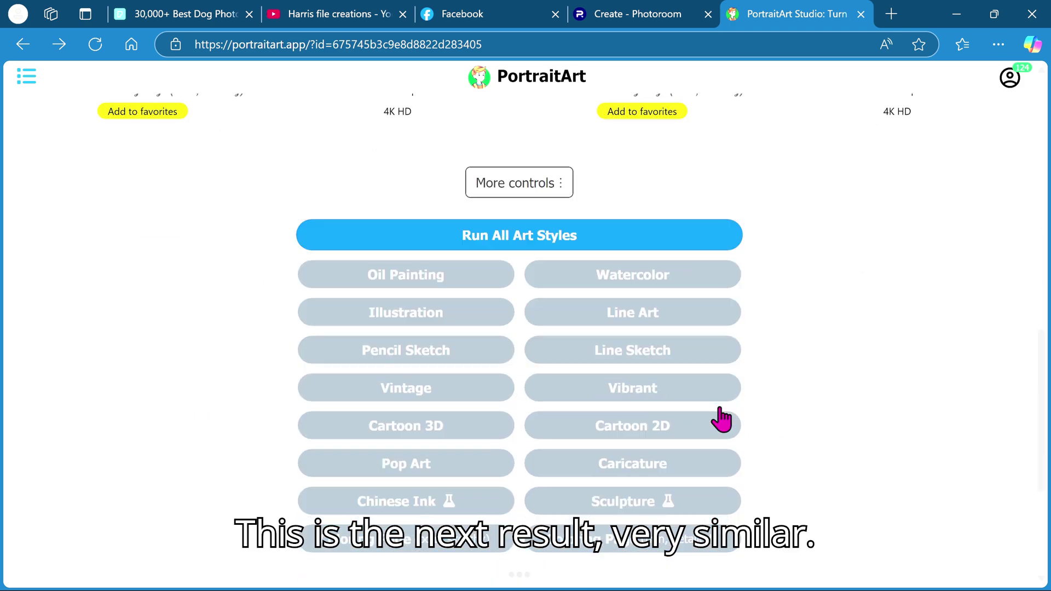
{"action": "left_click", "coordinate": [412, 361]}
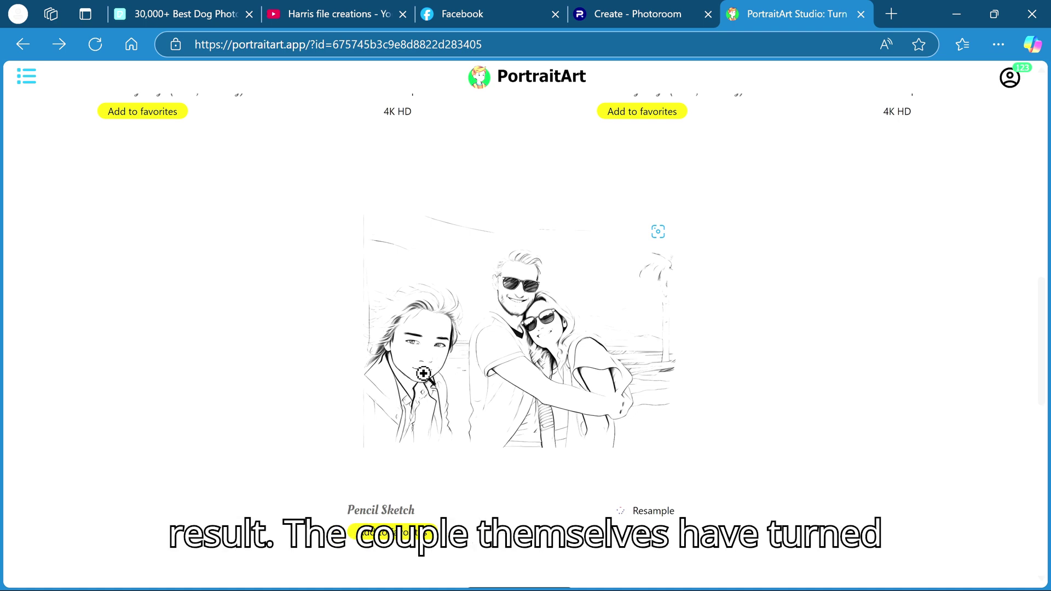
{"action": "scroll", "coordinate": [424, 374], "scroll_direction": "up", "scroll_amount": 10}
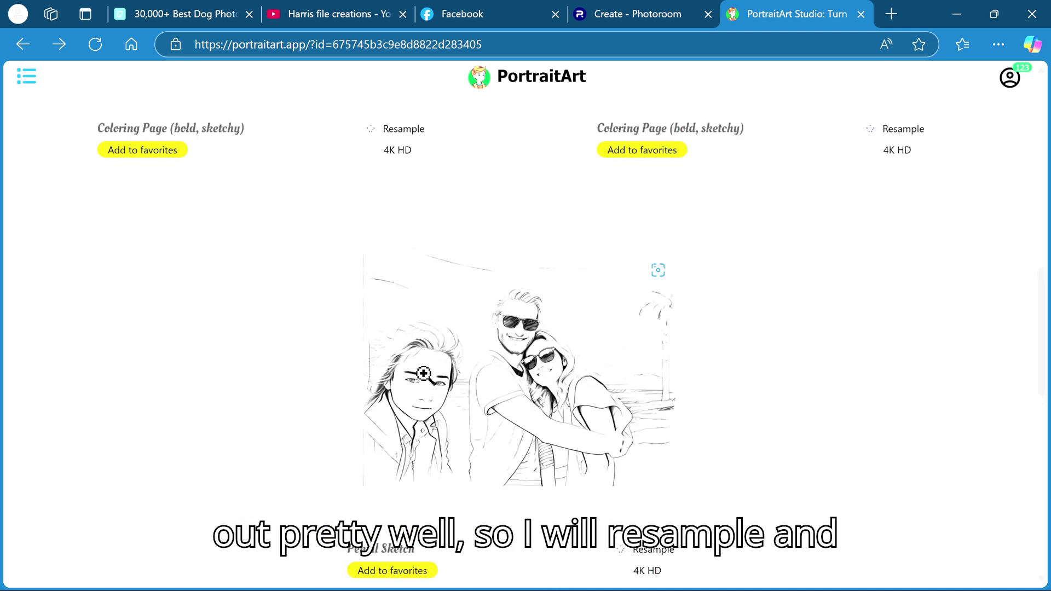
{"action": "scroll", "coordinate": [424, 374], "scroll_direction": "up", "scroll_amount": 2}
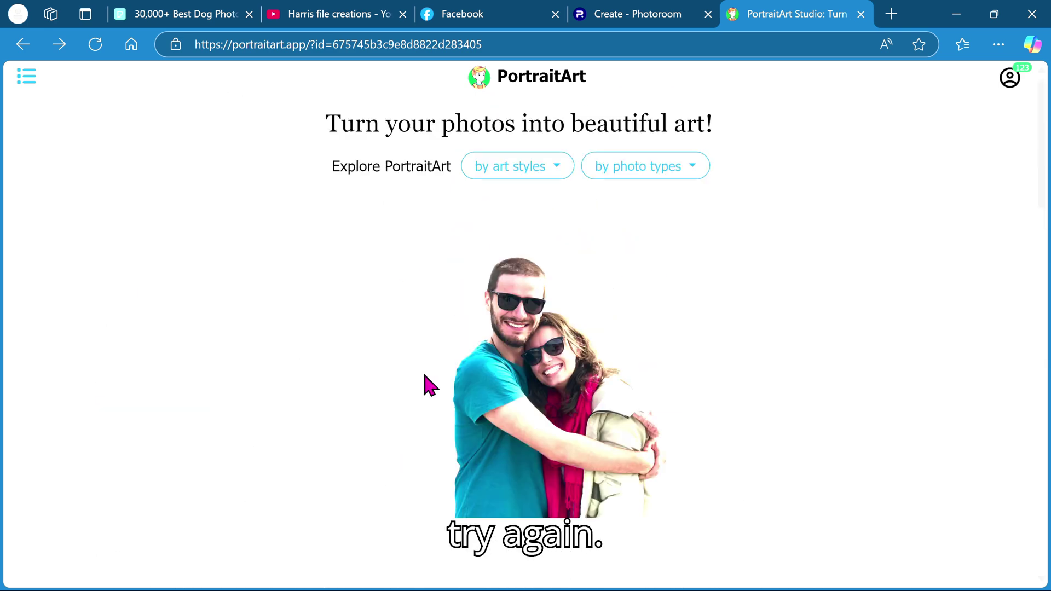
{"action": "scroll", "coordinate": [423, 374], "scroll_direction": "down", "scroll_amount": 12}
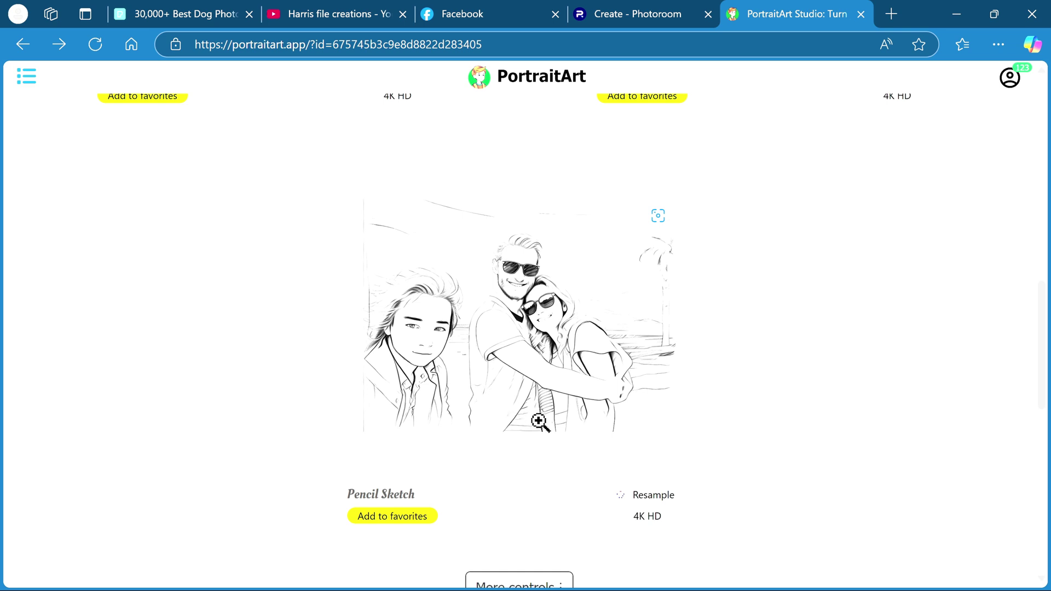
{"action": "left_click", "coordinate": [655, 495]}
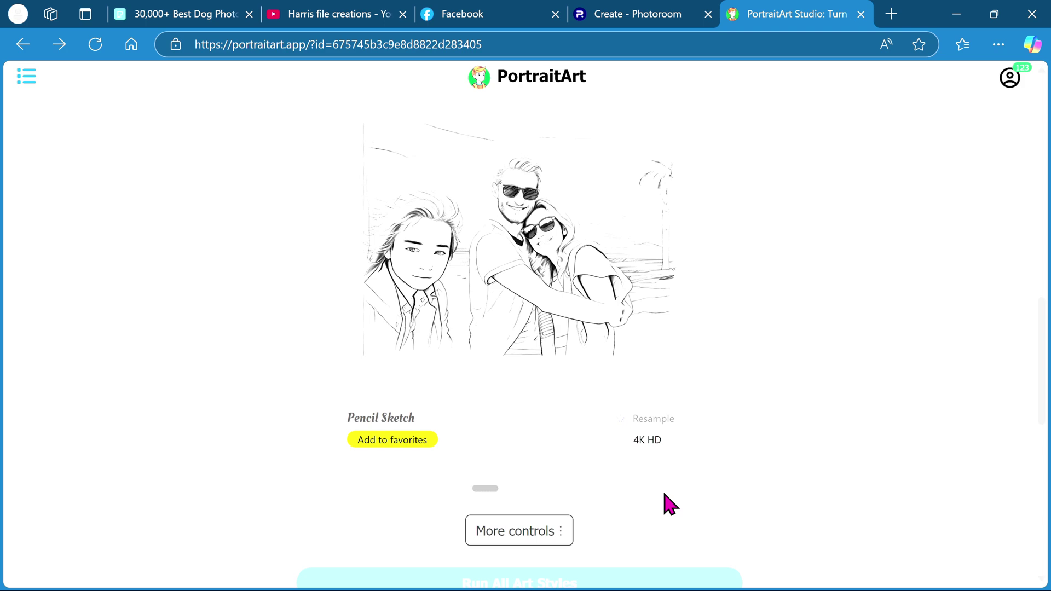
{"action": "scroll", "coordinate": [669, 504], "scroll_direction": "up", "scroll_amount": 3}
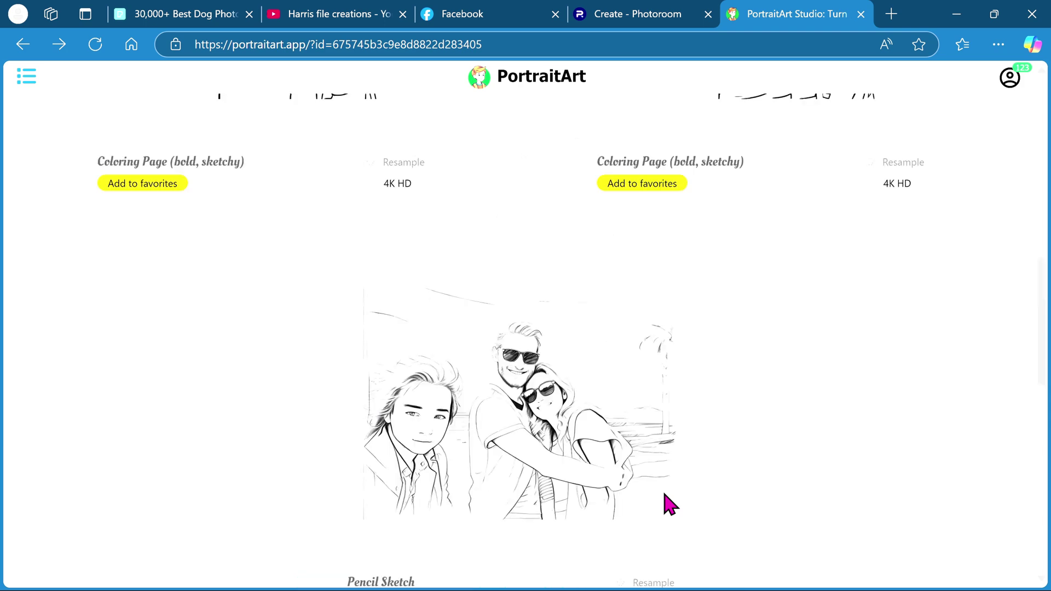
{"action": "scroll", "coordinate": [665, 494], "scroll_direction": "down", "scroll_amount": 3}
{"action": "scroll", "coordinate": [665, 495], "scroll_direction": "up", "scroll_amount": 15}
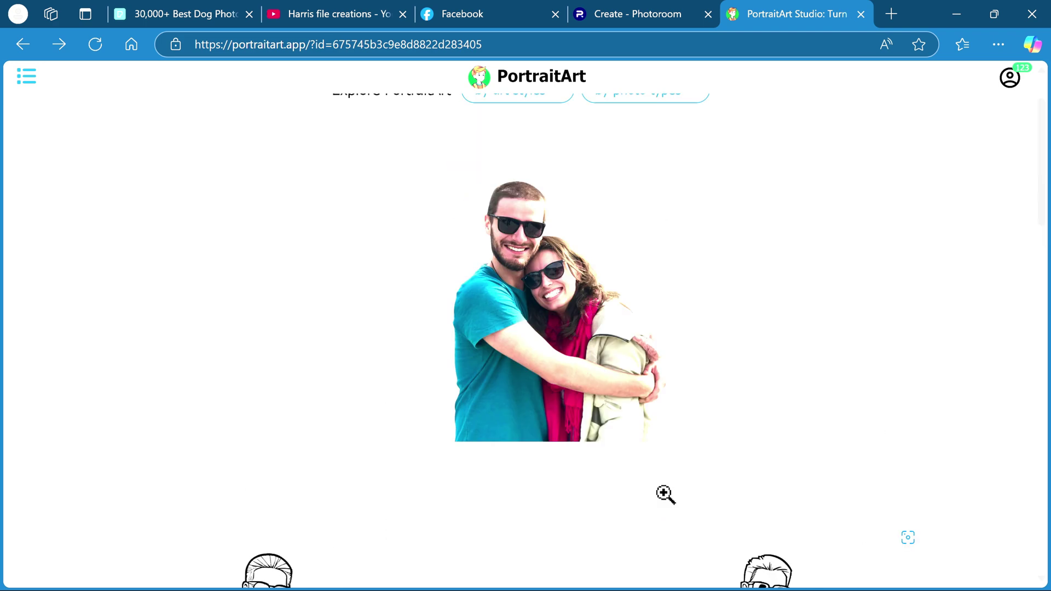
{"action": "scroll", "coordinate": [665, 494], "scroll_direction": "down", "scroll_amount": 15}
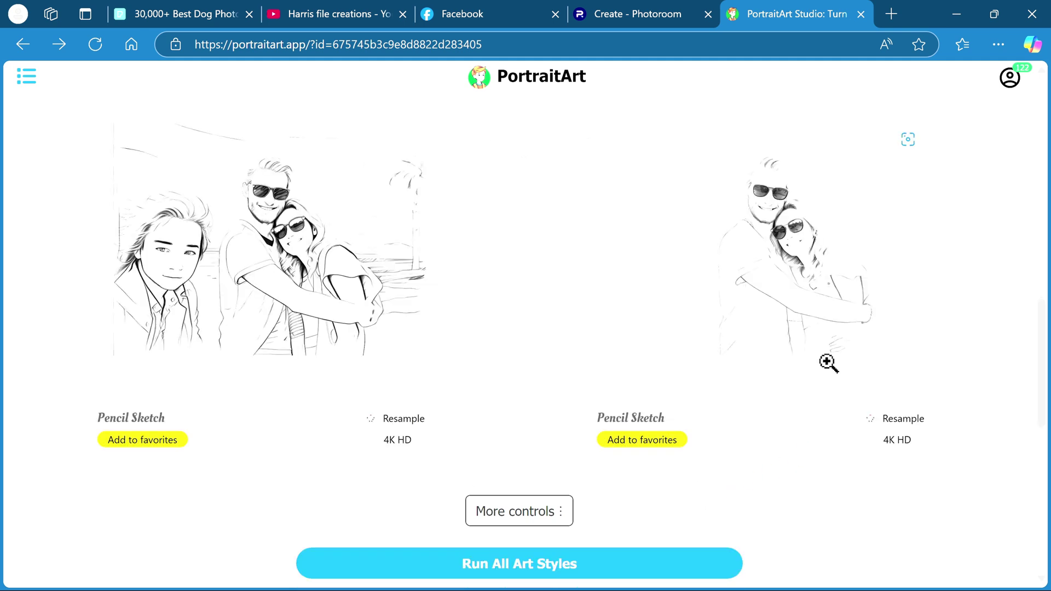
{"action": "left_click", "coordinate": [822, 290]}
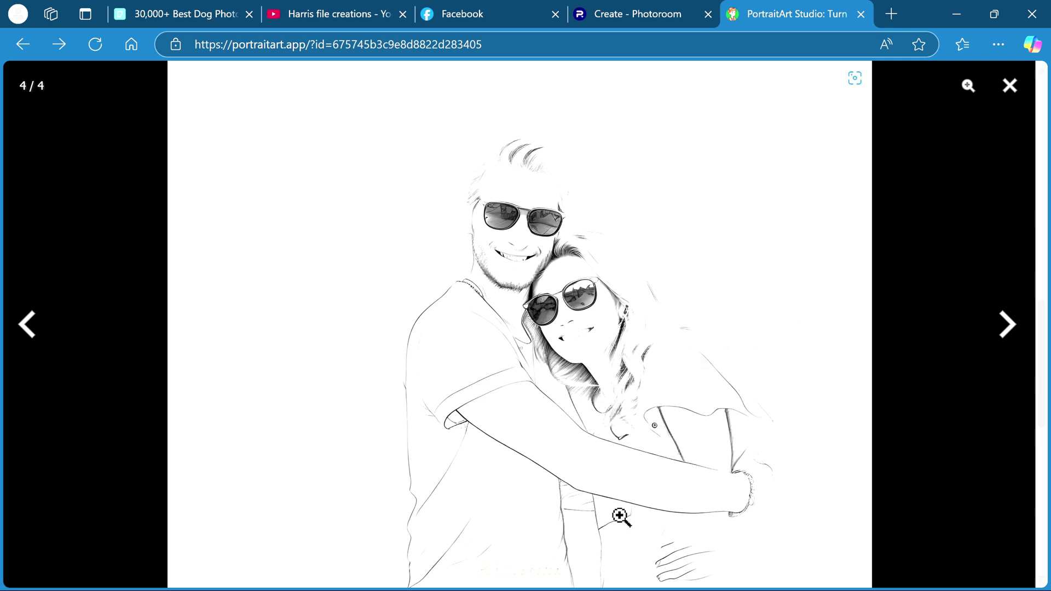
{"action": "left_click", "coordinate": [1010, 88]}
{"action": "scroll", "coordinate": [688, 285], "scroll_direction": "down", "scroll_amount": 5}
{"action": "scroll", "coordinate": [688, 288], "scroll_direction": "up", "scroll_amount": 15}
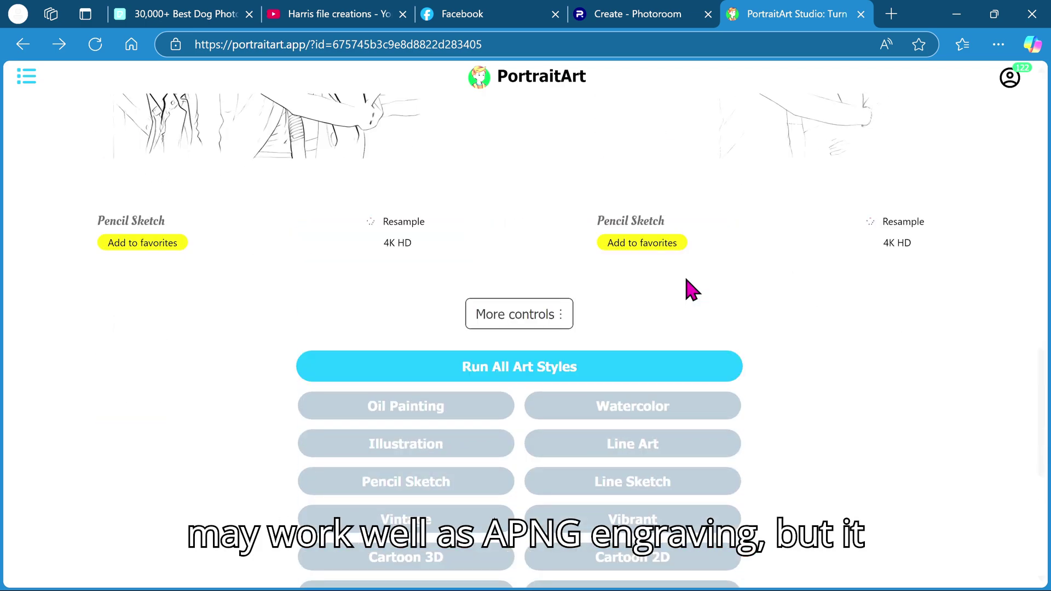
{"action": "scroll", "coordinate": [684, 283], "scroll_direction": "down", "scroll_amount": 5}
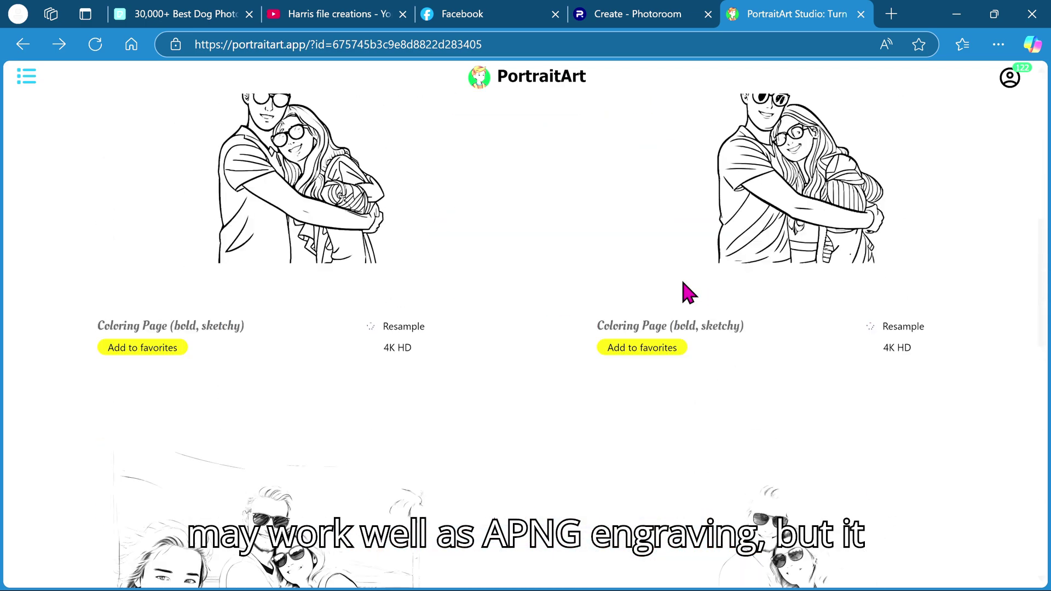
{"action": "scroll", "coordinate": [684, 283], "scroll_direction": "down", "scroll_amount": 3}
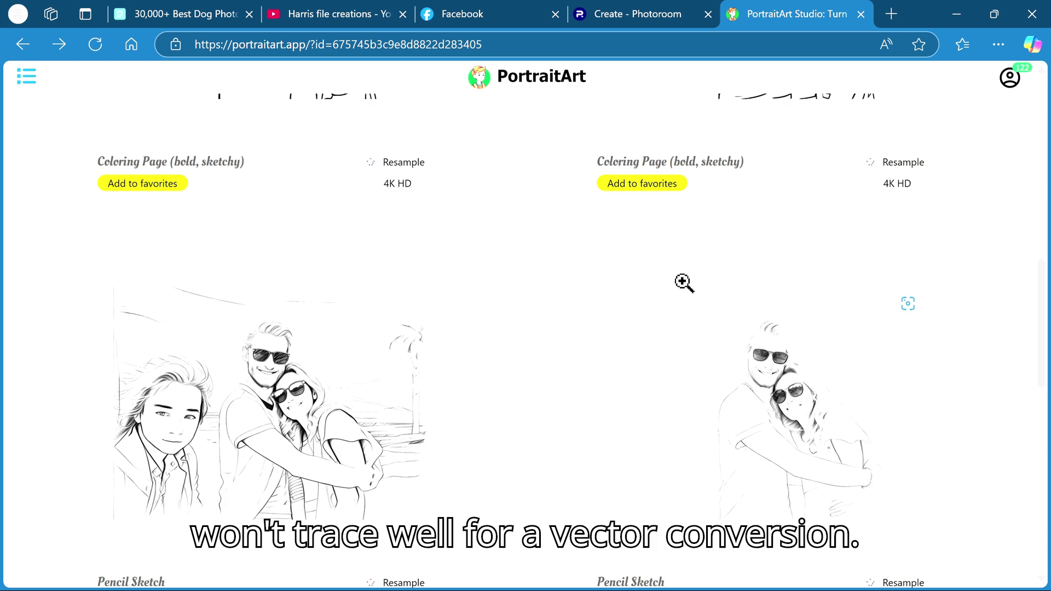
{"action": "scroll", "coordinate": [684, 283], "scroll_direction": "up", "scroll_amount": 10}
{"action": "scroll", "coordinate": [685, 291], "scroll_direction": "down", "scroll_amount": 6}
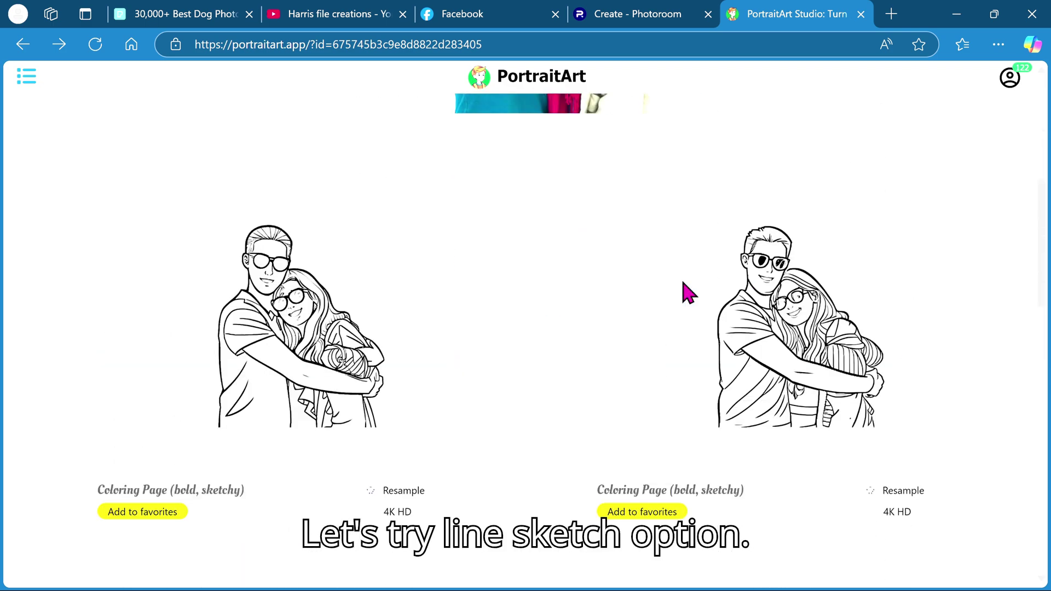
{"action": "scroll", "coordinate": [688, 290], "scroll_direction": "down", "scroll_amount": 8}
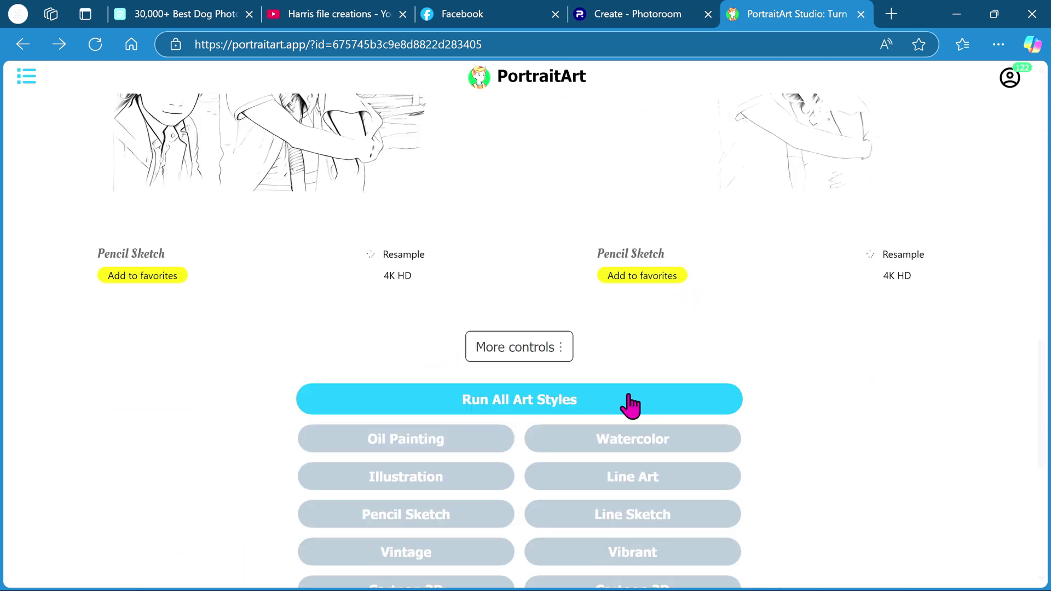
Step: Generate a Line Sketch of the couple and bring up the More Controls description dialog
{"action": "left_click", "coordinate": [654, 517]}
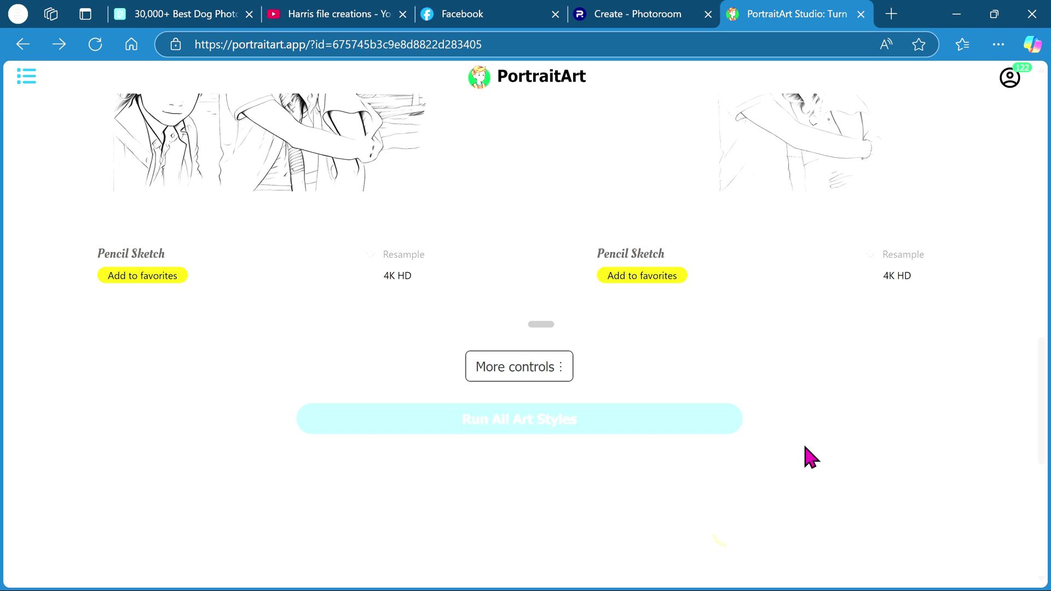
{"action": "scroll", "coordinate": [811, 457], "scroll_direction": "up", "scroll_amount": 3}
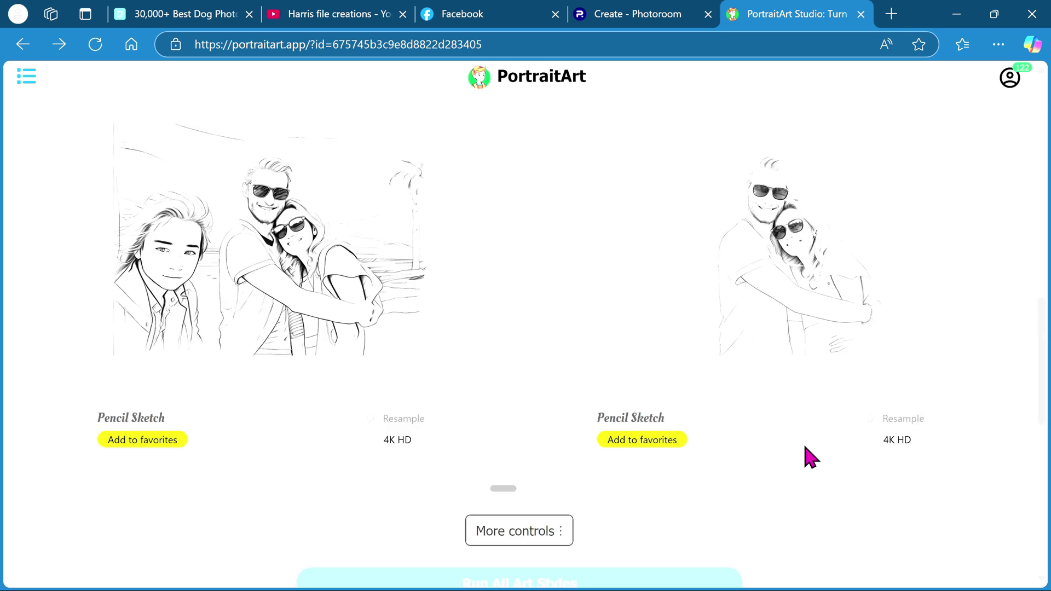
{"action": "scroll", "coordinate": [811, 457], "scroll_direction": "down", "scroll_amount": 3}
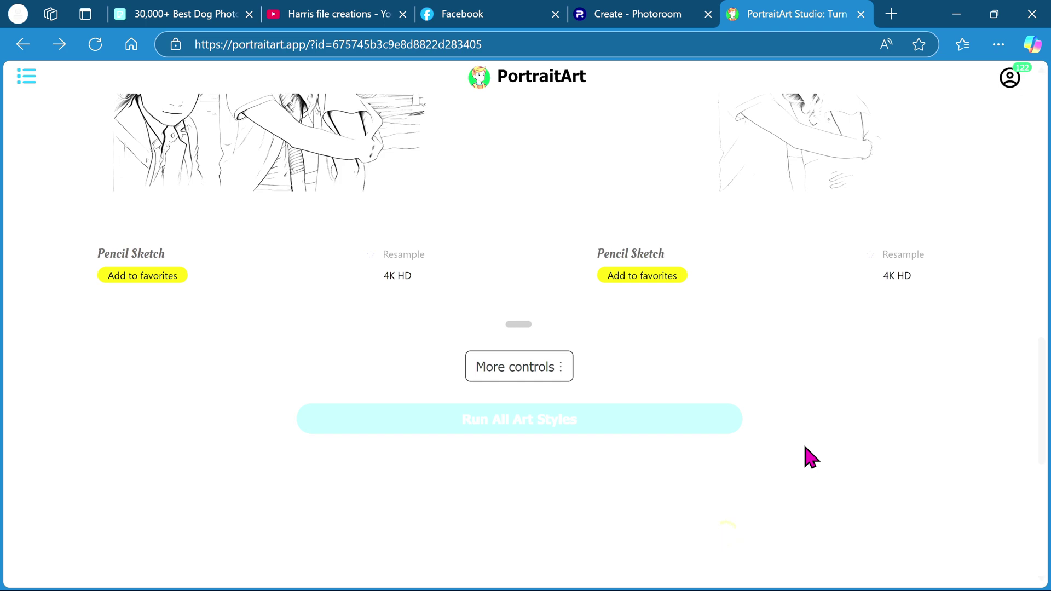
{"action": "scroll", "coordinate": [811, 457], "scroll_direction": "down", "scroll_amount": 3}
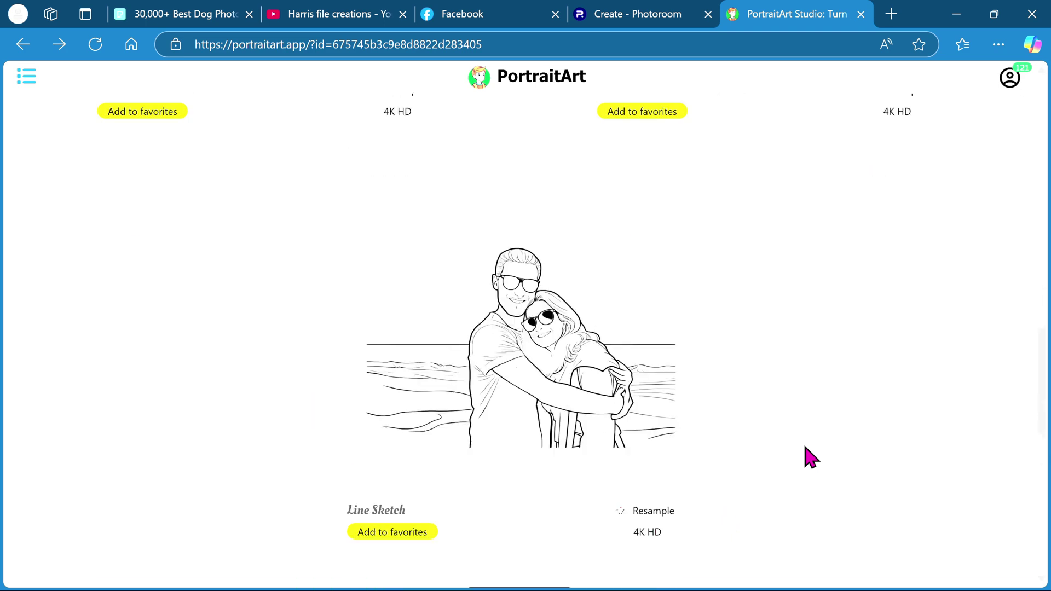
{"action": "scroll", "coordinate": [811, 457], "scroll_direction": "down", "scroll_amount": 3}
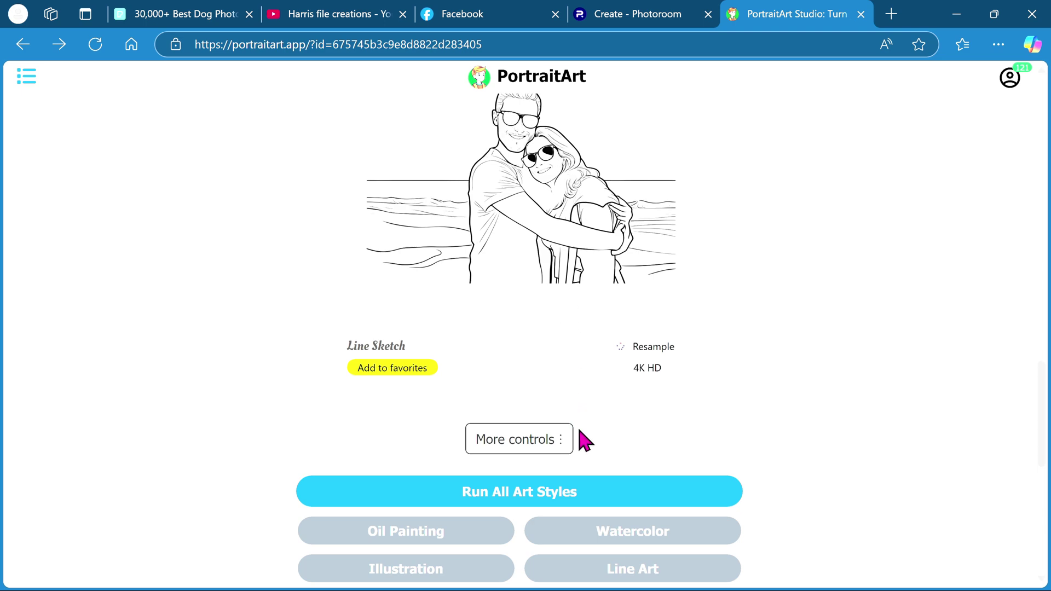
{"action": "left_click", "coordinate": [508, 441]}
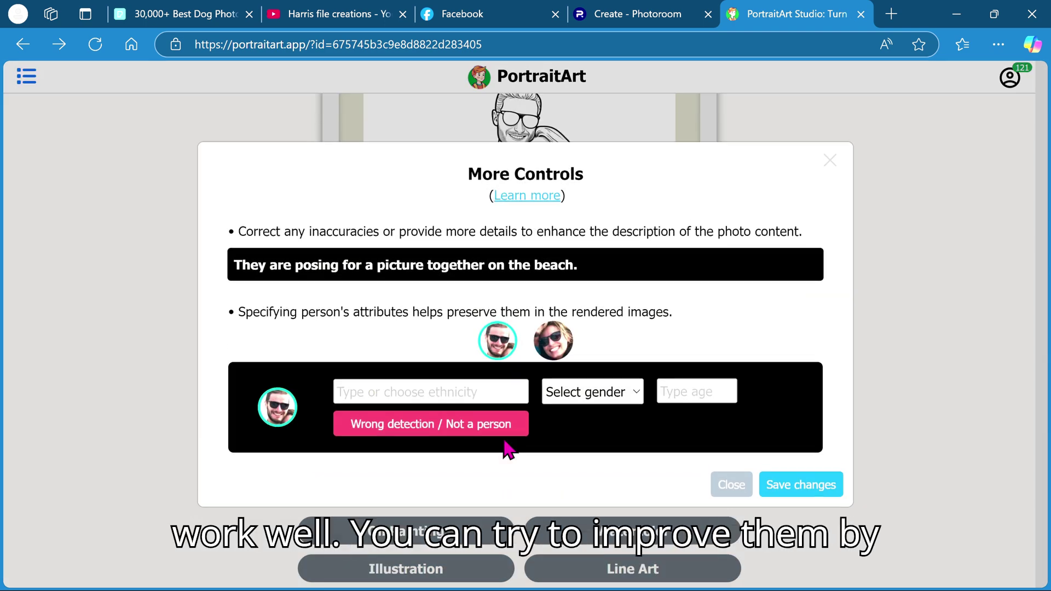
Step: Append 'wearing sunglasses' to the photo description and save the changes
{"action": "left_click", "coordinate": [583, 265]}
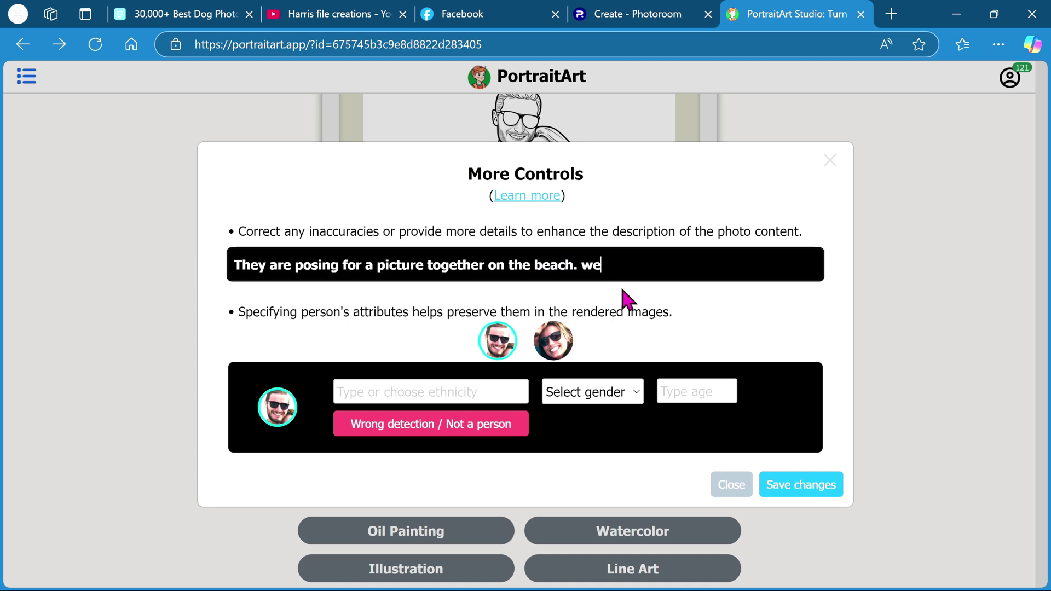
{"action": "type", "text": "weaaring sunglasses"}
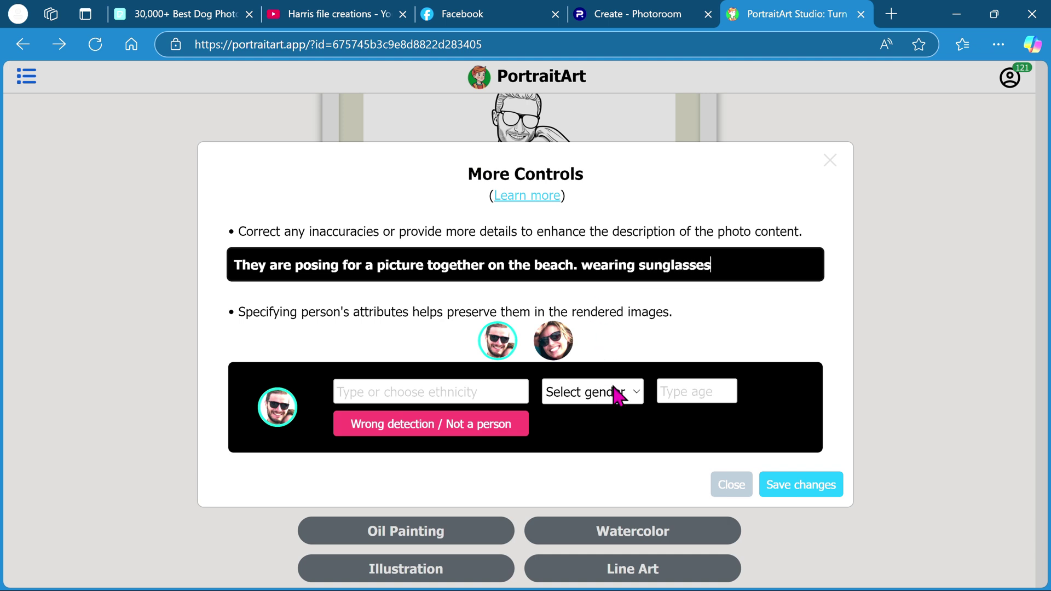
{"action": "left_click", "coordinate": [803, 484]}
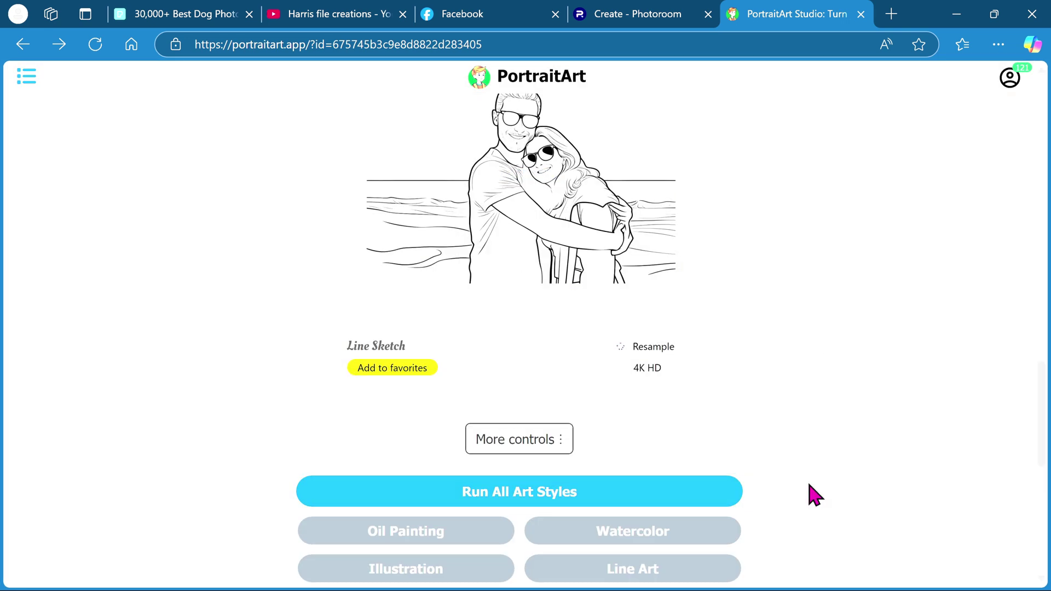
Step: Resample the Line Sketch to get a second rendering of the couple
{"action": "left_click", "coordinate": [641, 349]}
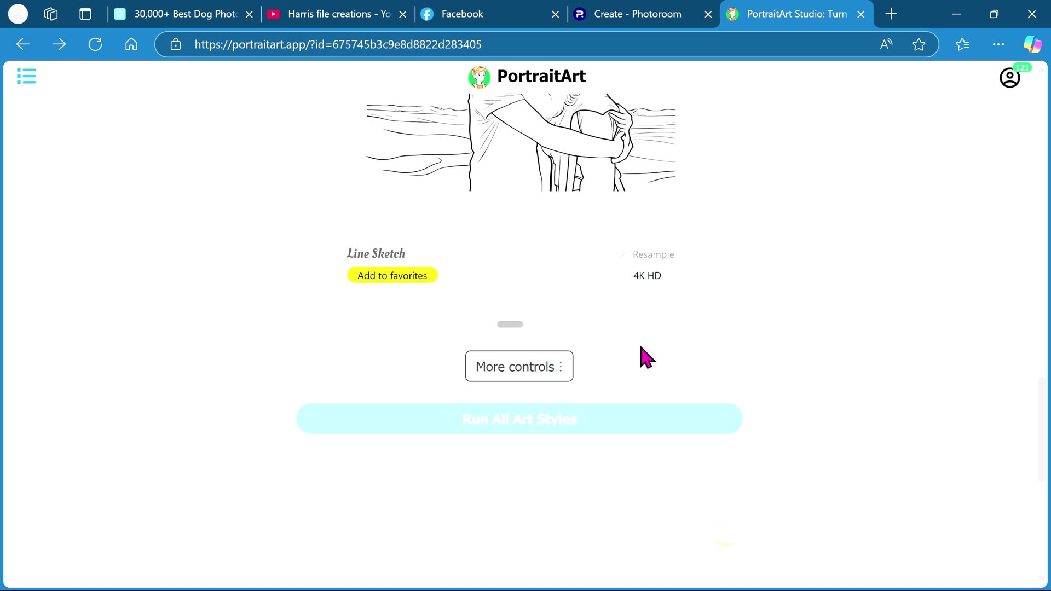
{"action": "scroll", "coordinate": [648, 357], "scroll_direction": "up", "scroll_amount": 3}
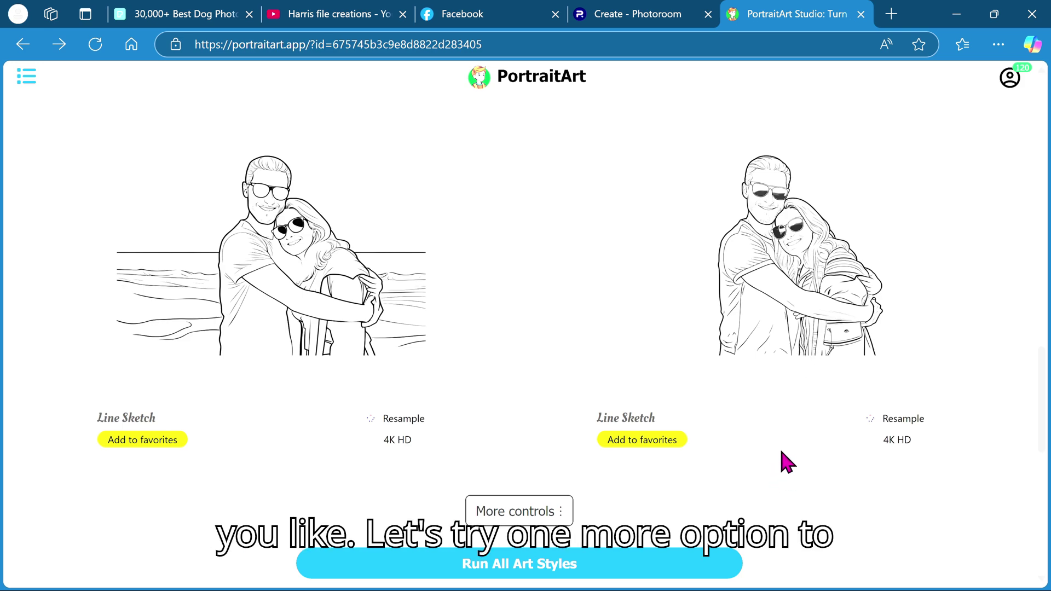
{"action": "scroll", "coordinate": [785, 460], "scroll_direction": "up", "scroll_amount": 9}
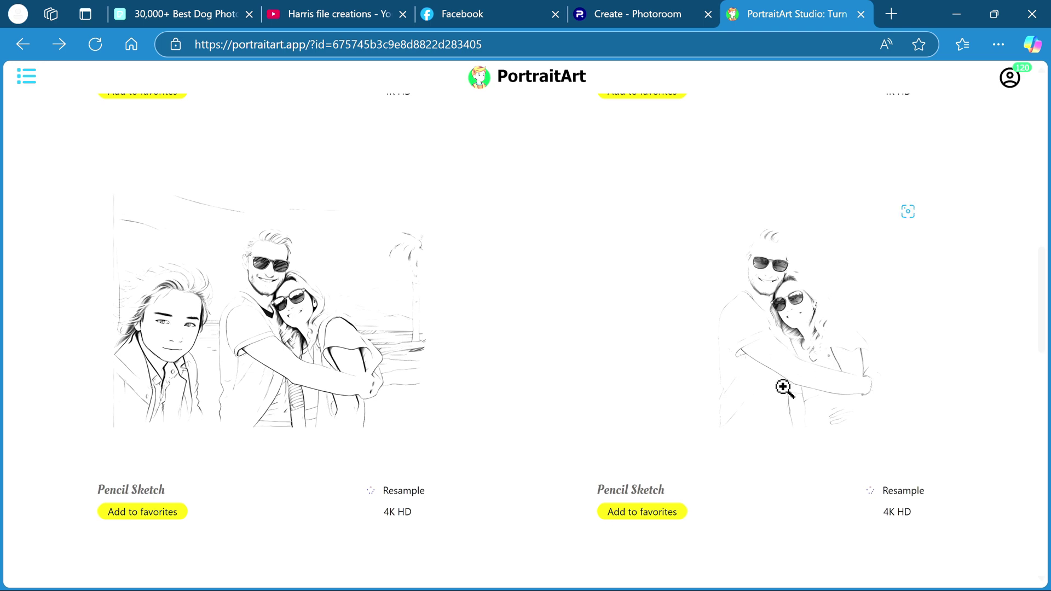
{"action": "scroll", "coordinate": [785, 388], "scroll_direction": "down", "scroll_amount": 15}
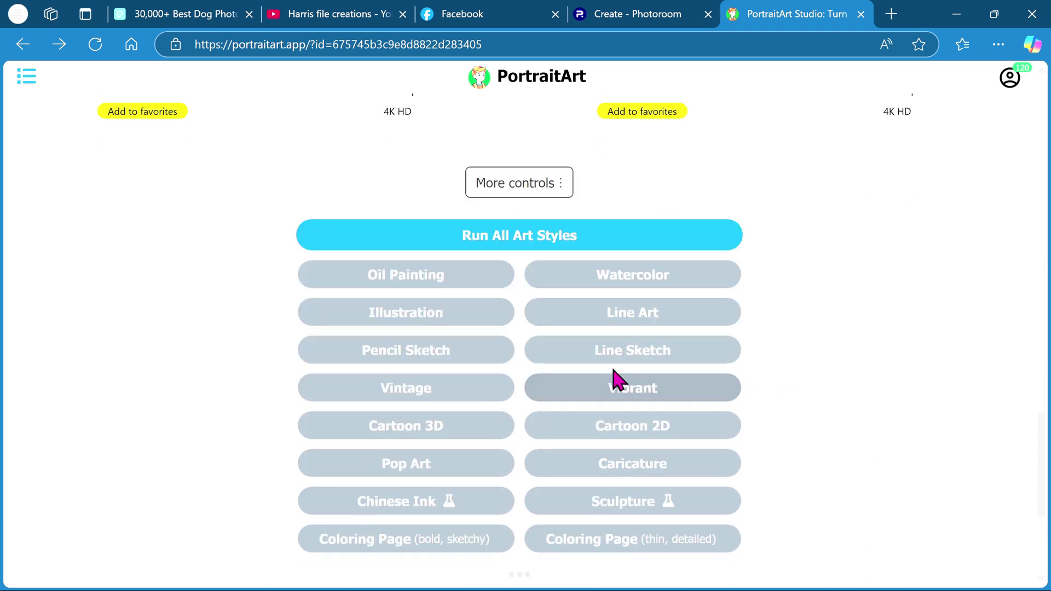
Step: Generate an Illustration version of the couple photo
{"action": "left_click", "coordinate": [456, 321]}
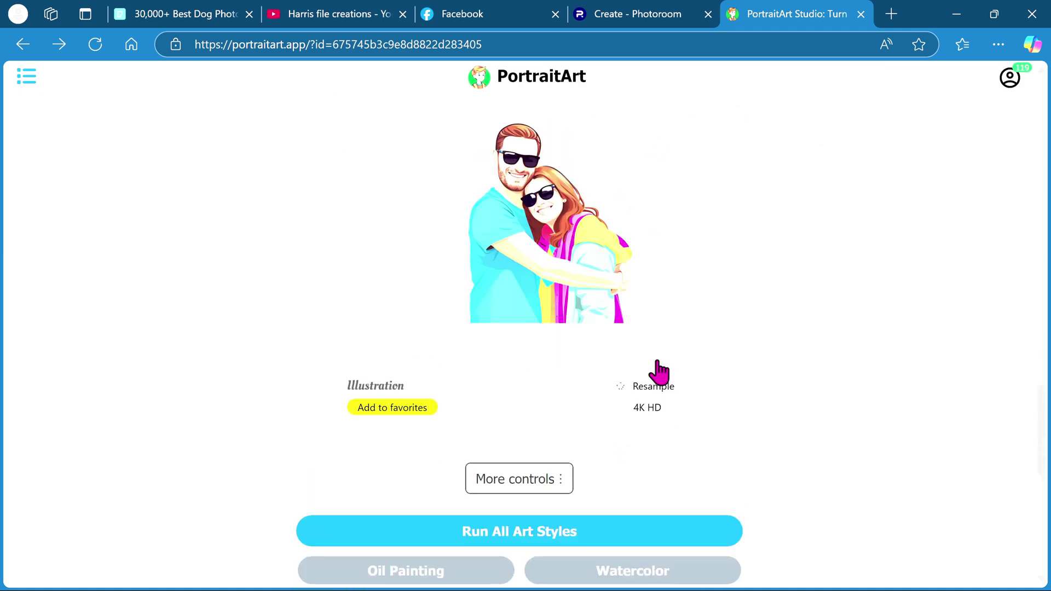
{"action": "scroll", "coordinate": [660, 372], "scroll_direction": "up", "scroll_amount": 2}
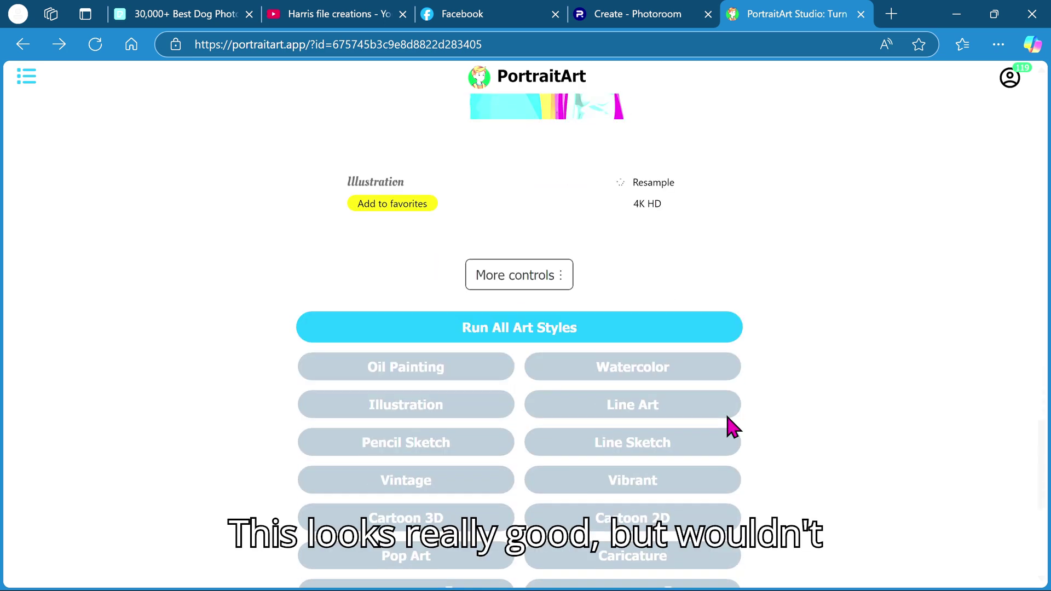
{"action": "scroll", "coordinate": [731, 426], "scroll_direction": "down", "scroll_amount": 3}
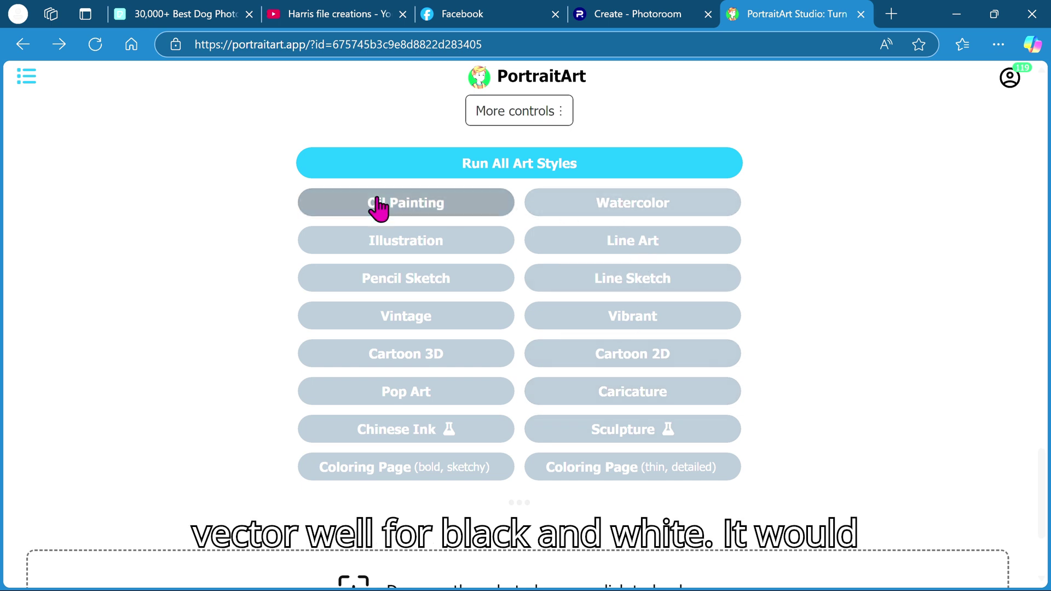
Step: Generate an Oil Painting version and review all styled results
{"action": "left_click", "coordinate": [454, 209]}
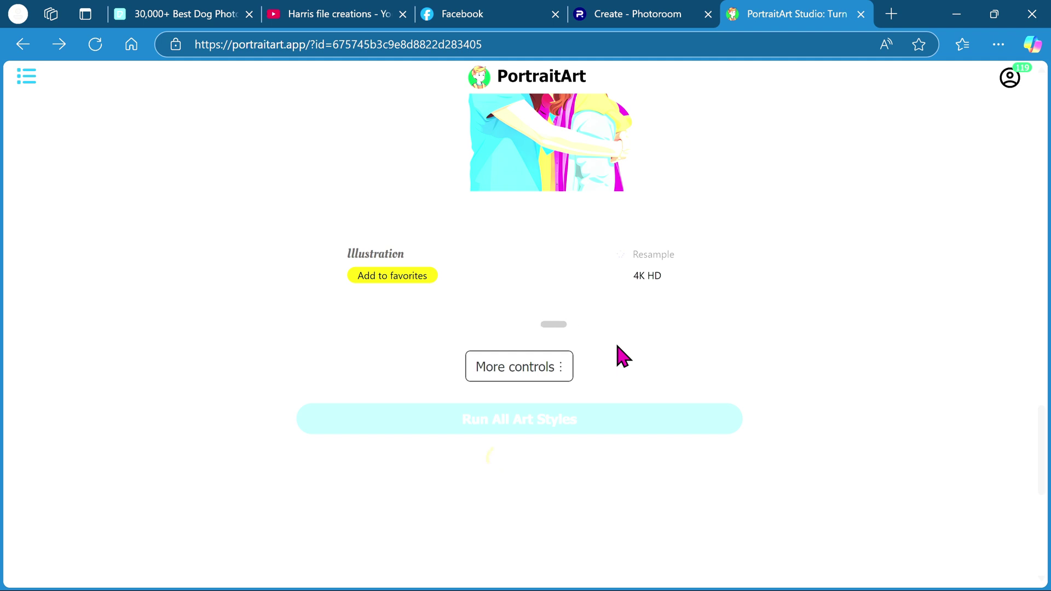
{"action": "scroll", "coordinate": [618, 356], "scroll_direction": "up", "scroll_amount": 3}
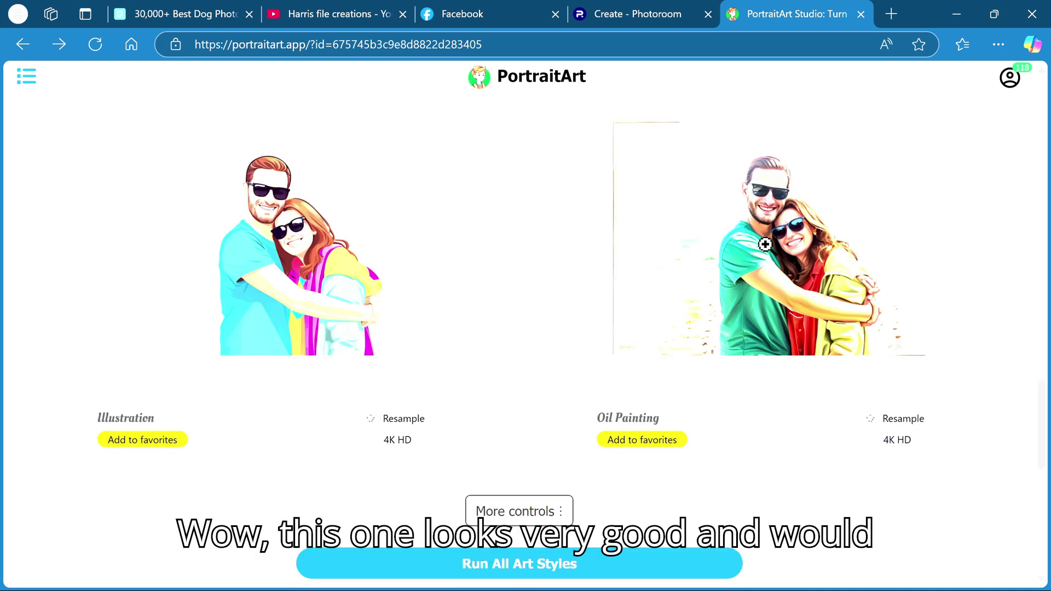
{"action": "scroll", "coordinate": [816, 340], "scroll_direction": "up", "scroll_amount": 3}
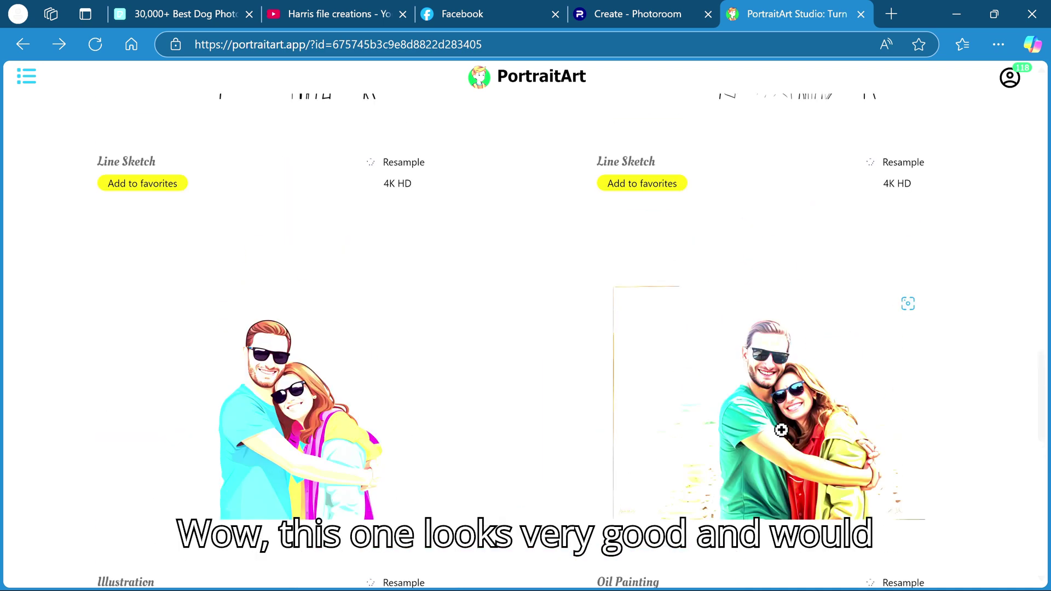
{"action": "scroll", "coordinate": [789, 429], "scroll_direction": "up", "scroll_amount": 15}
{"action": "scroll", "coordinate": [673, 380], "scroll_direction": "down", "scroll_amount": 15}
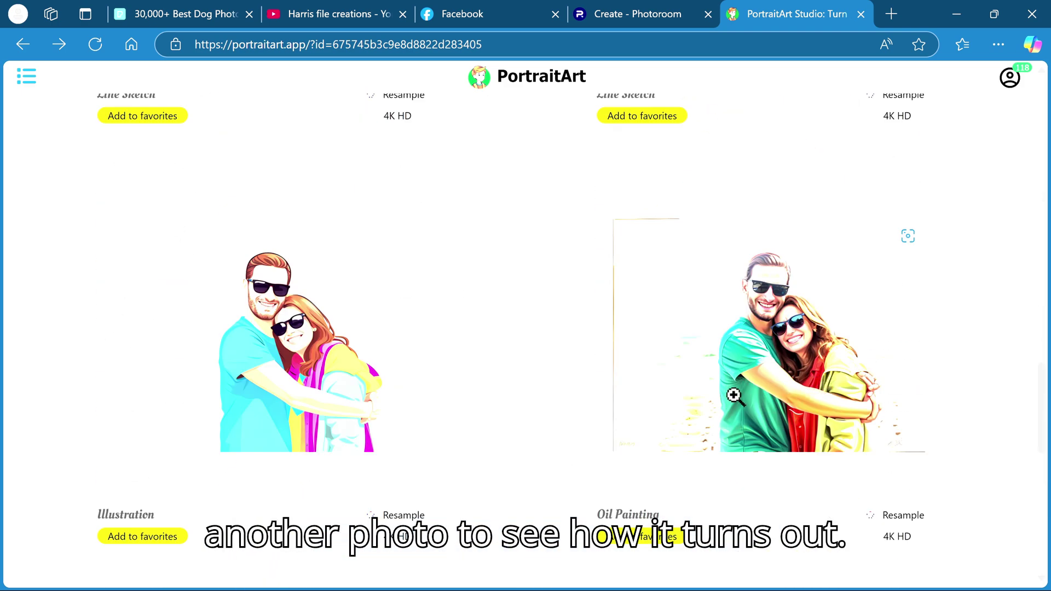
{"action": "scroll", "coordinate": [734, 400], "scroll_direction": "down", "scroll_amount": 10}
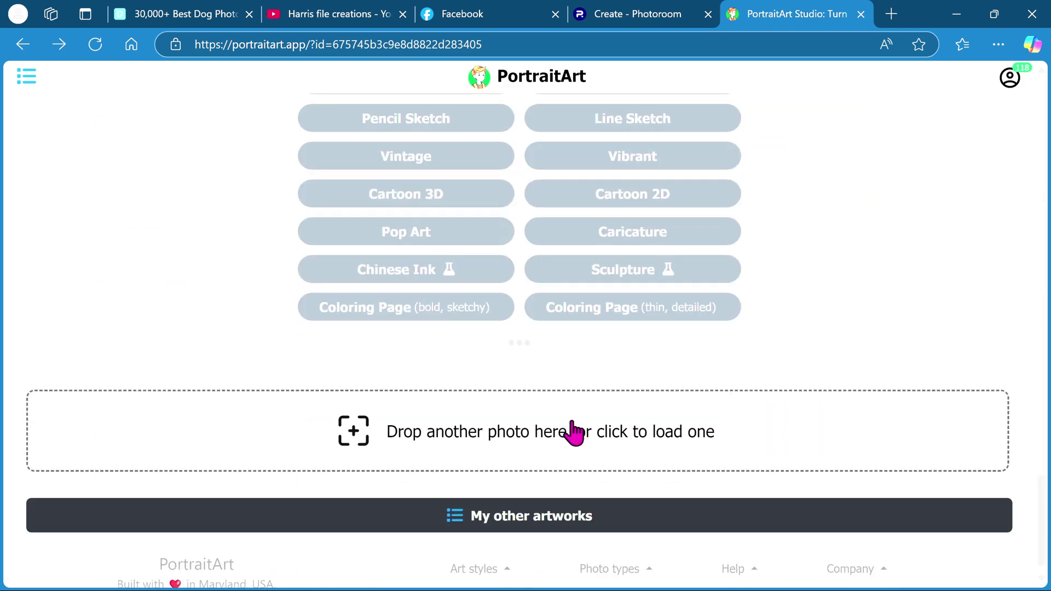
{"action": "left_click", "coordinate": [571, 434]}
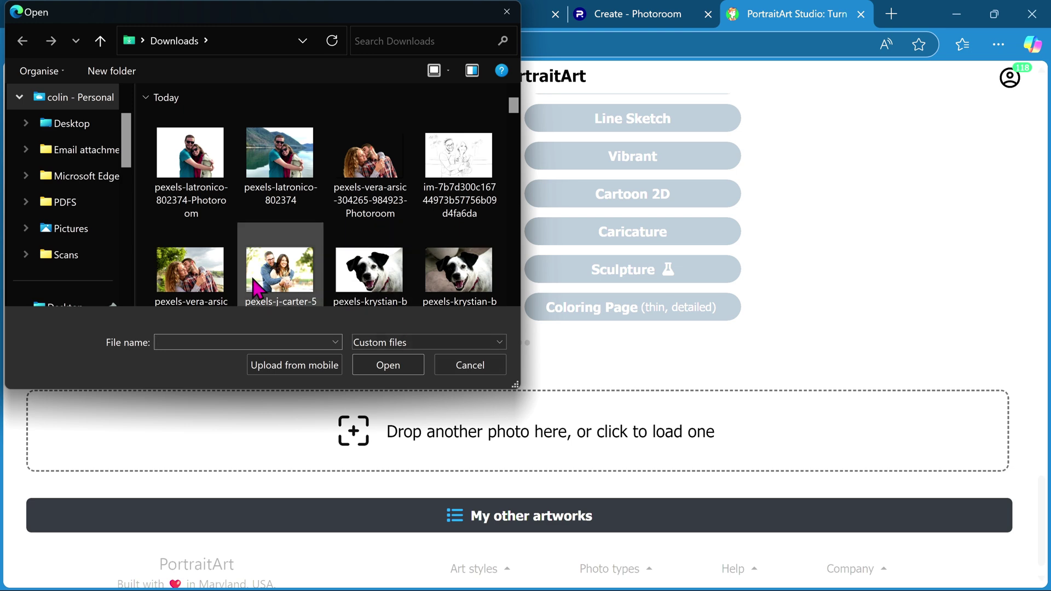
{"action": "left_click", "coordinate": [378, 285]}
{"action": "left_click", "coordinate": [392, 365]}
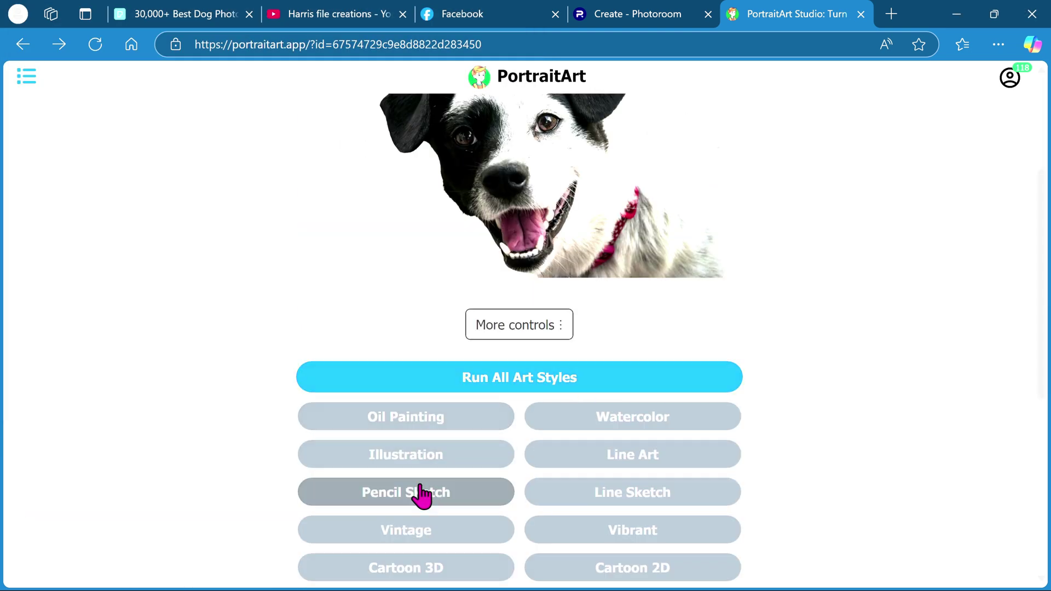
{"action": "left_click", "coordinate": [424, 494]}
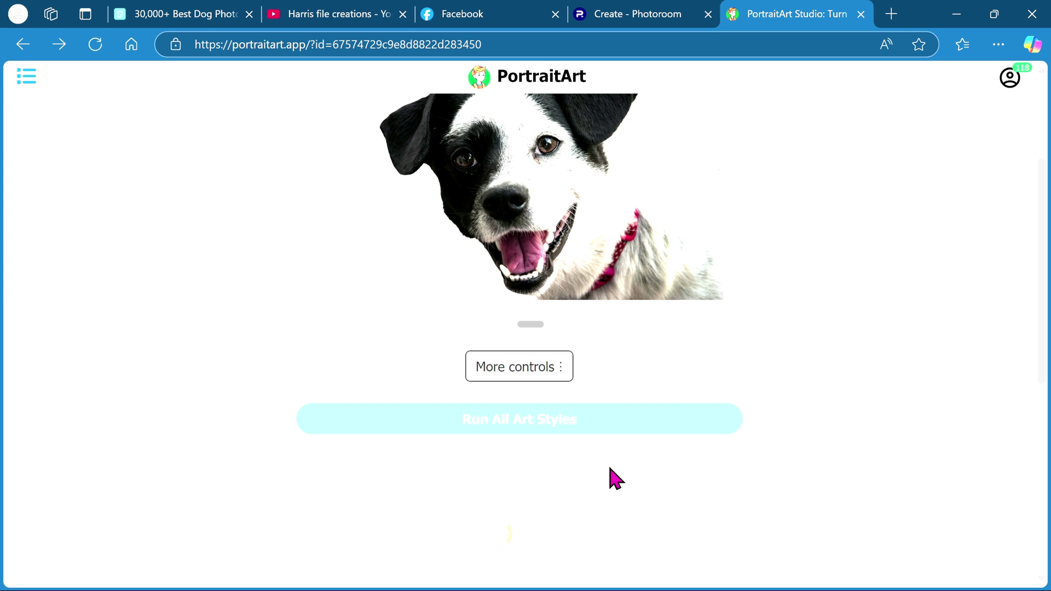
{"action": "scroll", "coordinate": [616, 479], "scroll_direction": "up", "scroll_amount": 3}
{"action": "scroll", "coordinate": [616, 479], "scroll_direction": "down", "scroll_amount": 6}
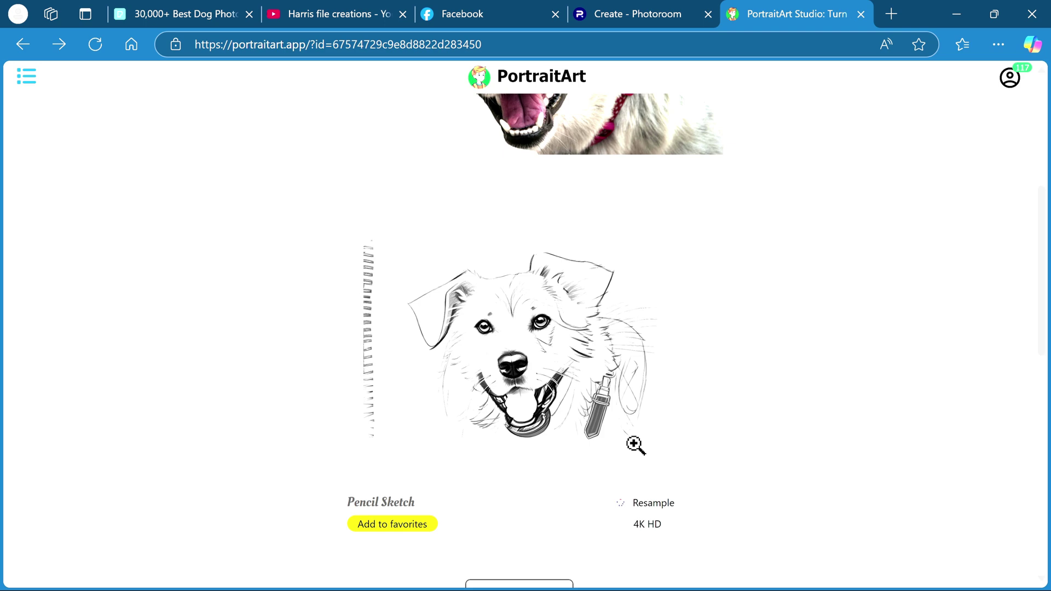
{"action": "scroll", "coordinate": [501, 383], "scroll_direction": "up", "scroll_amount": 3}
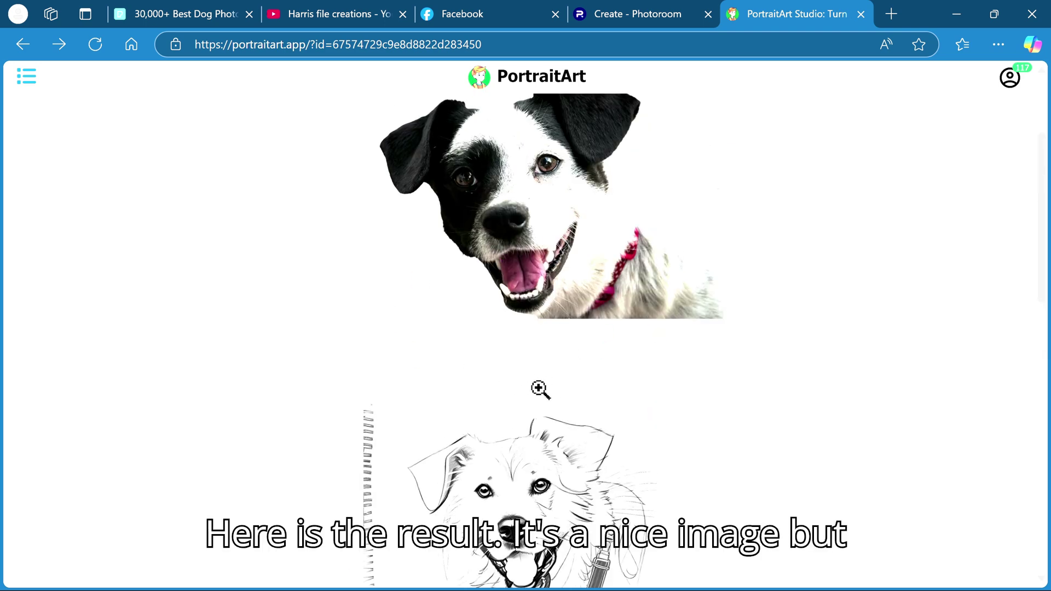
{"action": "scroll", "coordinate": [496, 482], "scroll_direction": "down", "scroll_amount": 3}
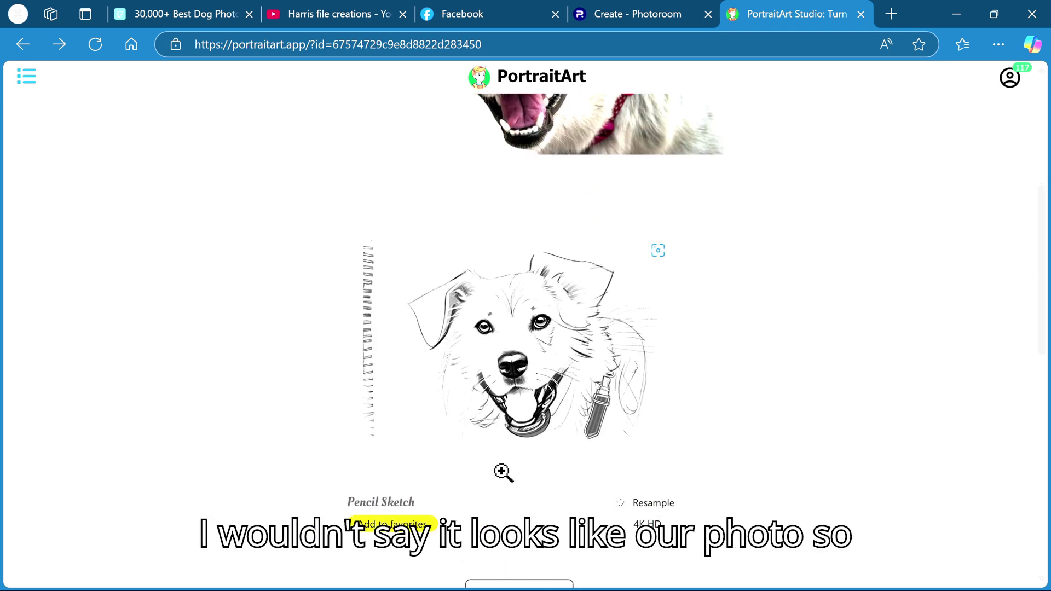
{"action": "scroll", "coordinate": [502, 476], "scroll_direction": "down", "scroll_amount": 12}
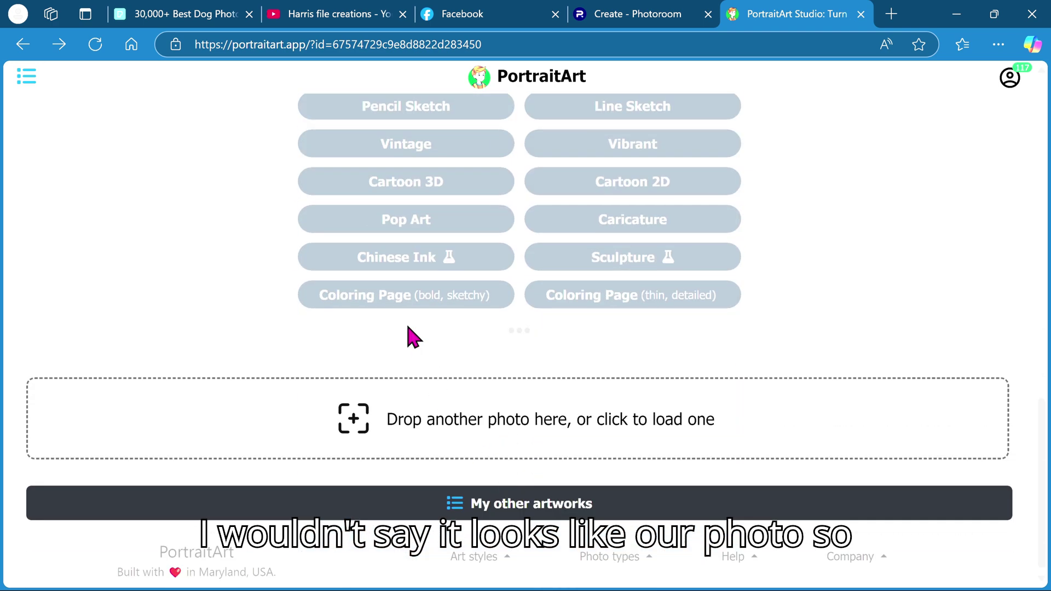
{"action": "left_click", "coordinate": [399, 301]}
{"action": "scroll", "coordinate": [571, 389], "scroll_direction": "up", "scroll_amount": 6}
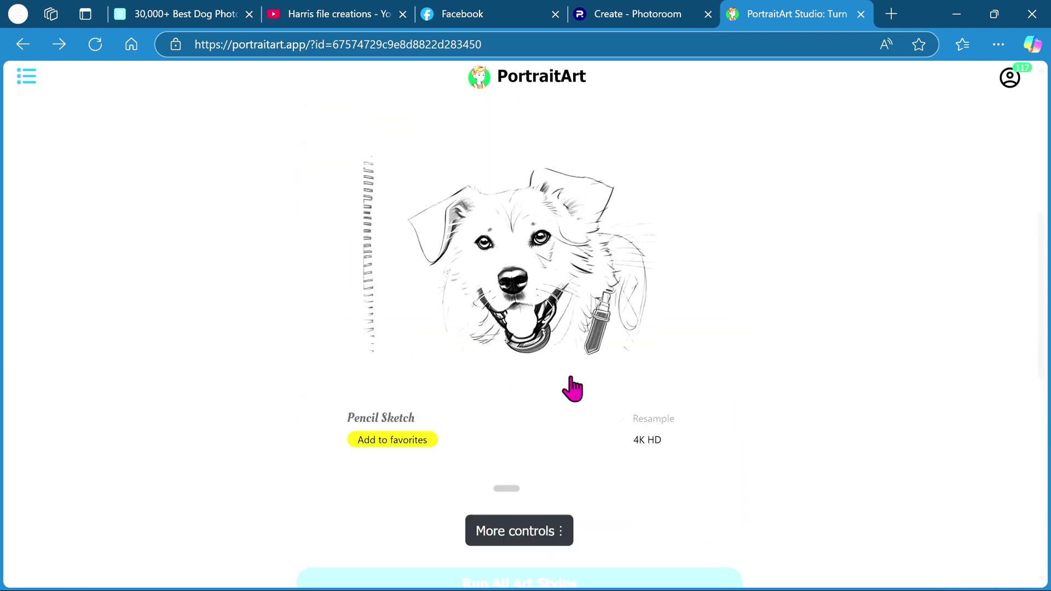
{"action": "scroll", "coordinate": [573, 388], "scroll_direction": "up", "scroll_amount": 3}
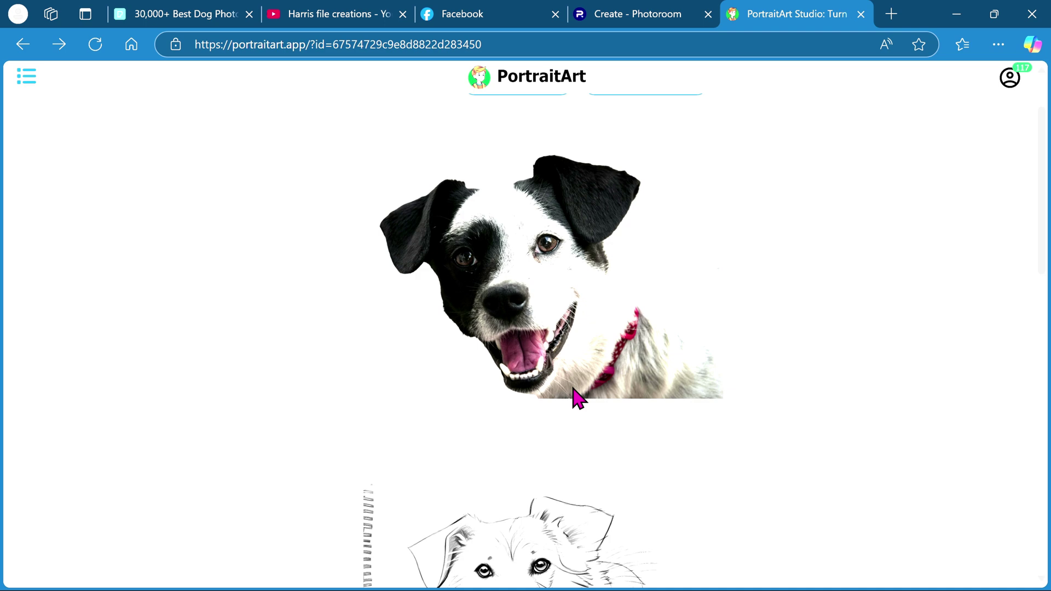
{"action": "scroll", "coordinate": [572, 388], "scroll_direction": "down", "scroll_amount": 3}
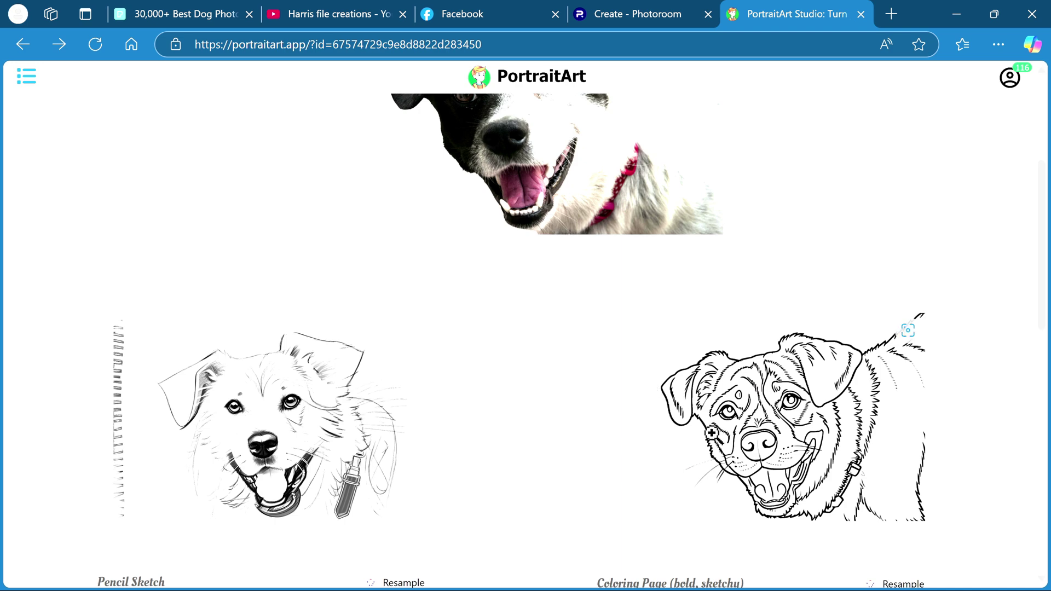
Step: Render a Line Sketch of the black-and-white dog below its Pencil Sketch and Coloring Page versions
{"action": "scroll", "coordinate": [711, 433], "scroll_direction": "up", "scroll_amount": 5}
{"action": "scroll", "coordinate": [710, 434], "scroll_direction": "down", "scroll_amount": 9}
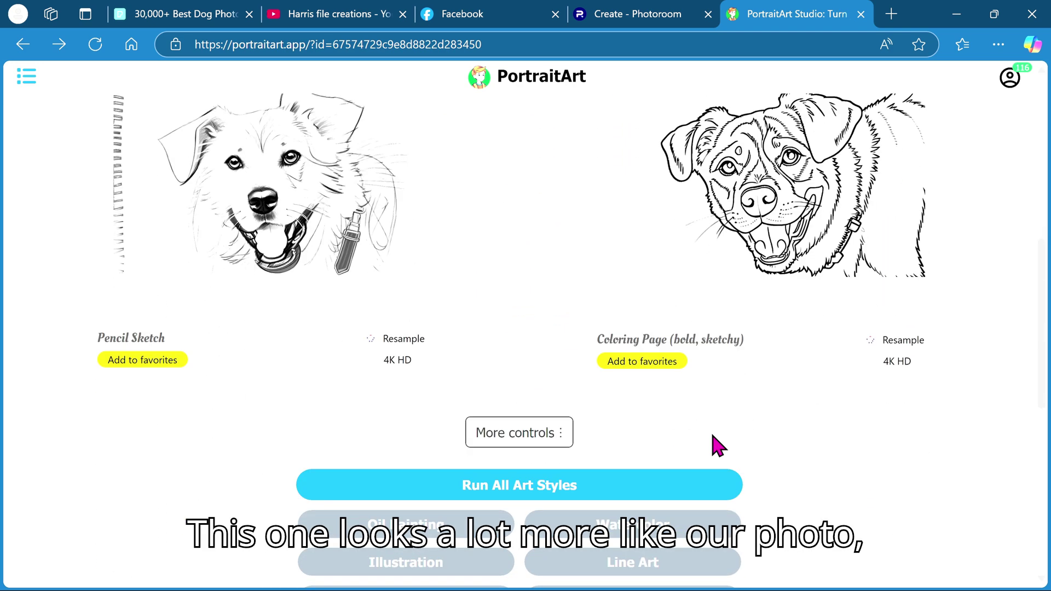
{"action": "scroll", "coordinate": [717, 446], "scroll_direction": "down", "scroll_amount": 3}
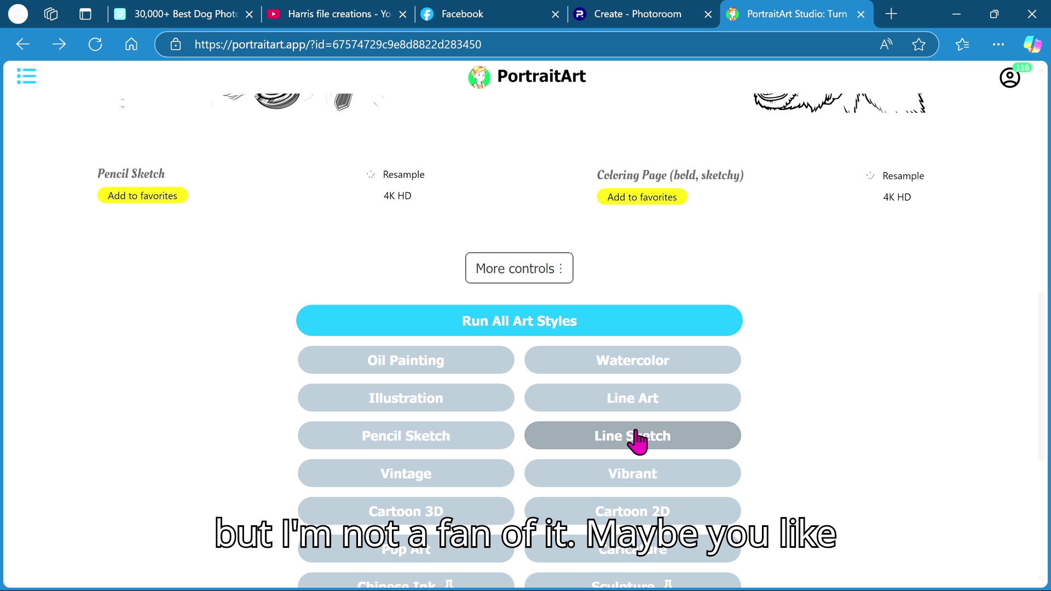
{"action": "left_click", "coordinate": [655, 440]}
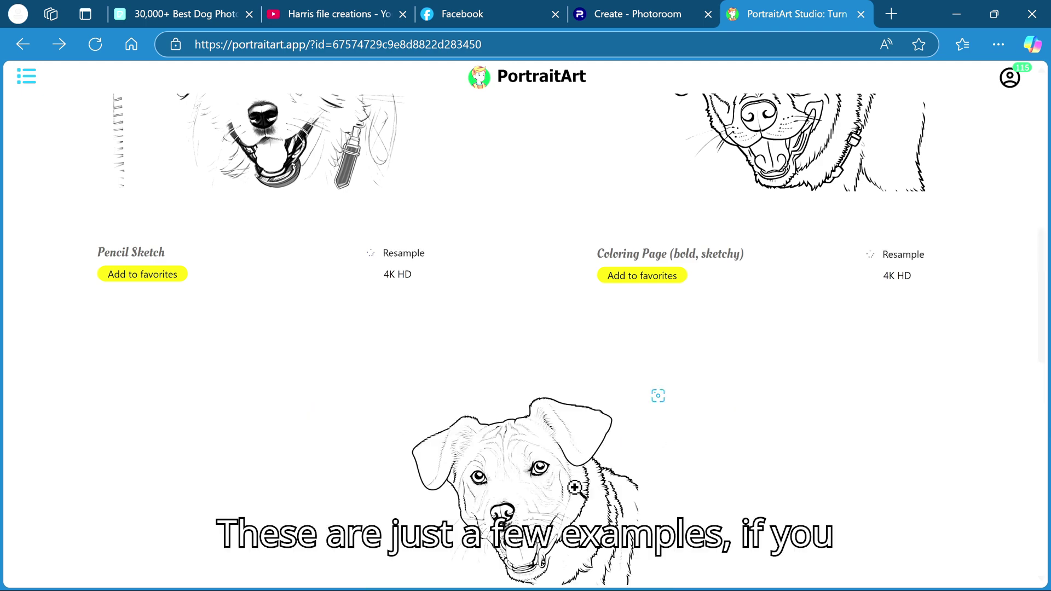
{"action": "scroll", "coordinate": [549, 509], "scroll_direction": "up", "scroll_amount": 10}
{"action": "scroll", "coordinate": [550, 516], "scroll_direction": "down", "scroll_amount": 10}
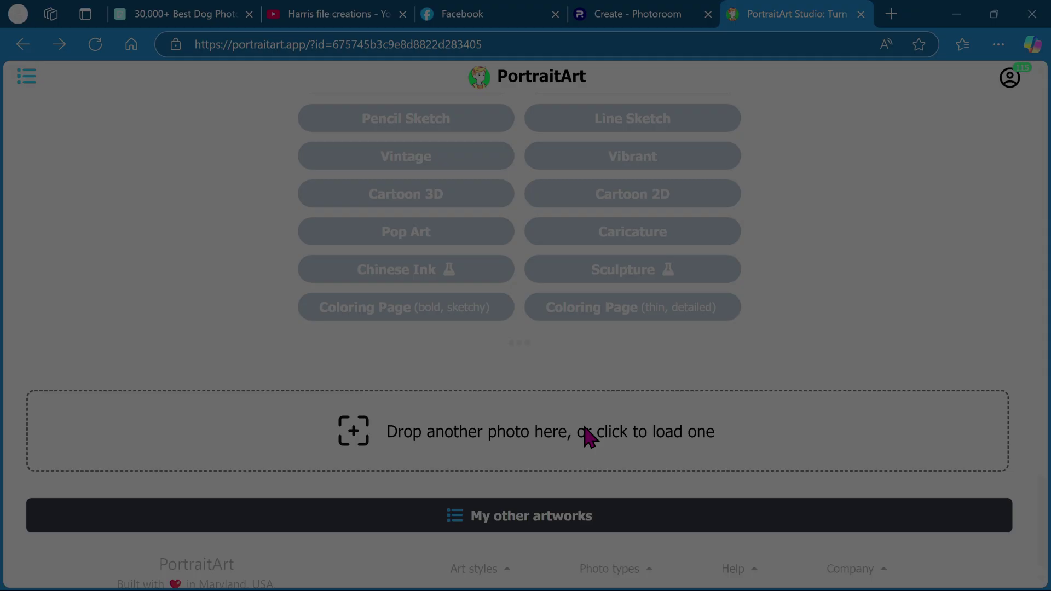
Step: Upload the photo of the white dog on the striped armchair from the Downloads folder
{"action": "left_click", "coordinate": [586, 432]}
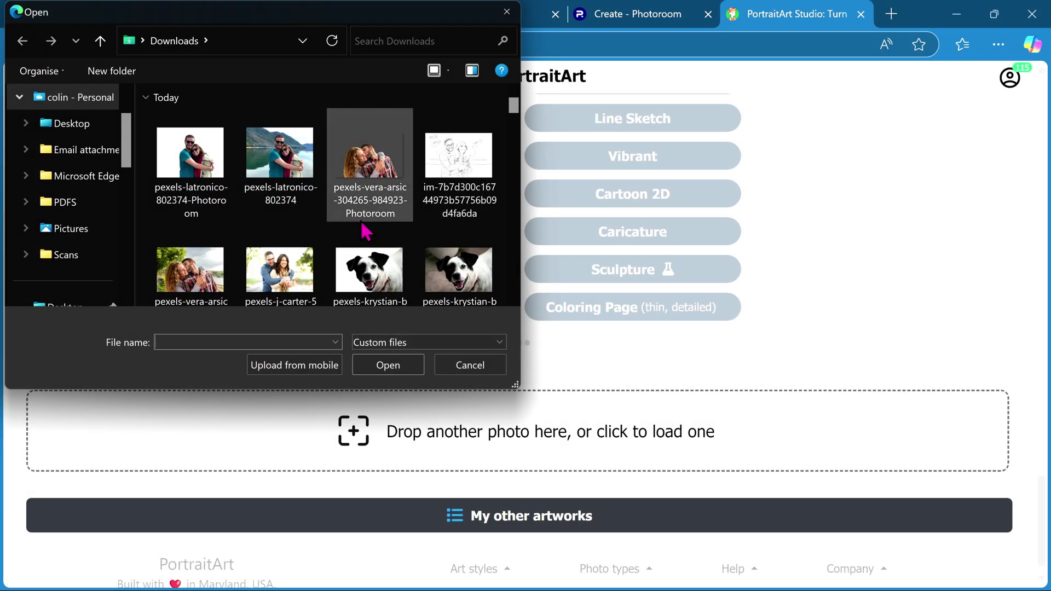
{"action": "scroll", "coordinate": [370, 159], "scroll_direction": "down", "scroll_amount": 3}
{"action": "left_click", "coordinate": [370, 137]}
{"action": "left_click", "coordinate": [179, 250]}
{"action": "left_click", "coordinate": [408, 365]}
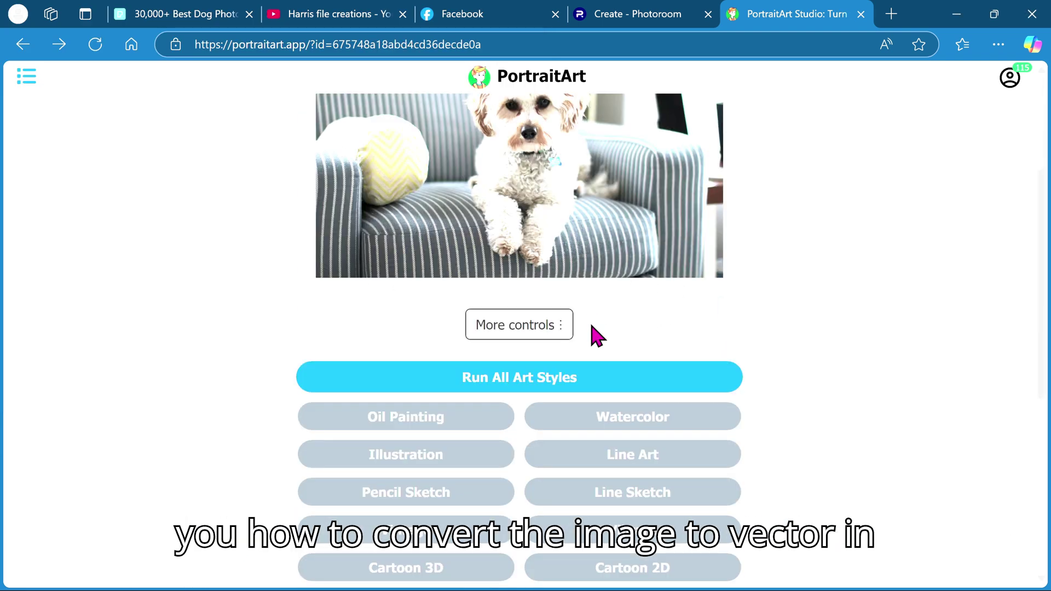
Step: Review the dog's Coloring Page and Pencil Sketch results, then open the Photos panel
{"action": "scroll", "coordinate": [453, 446], "scroll_direction": "down", "scroll_amount": 6}
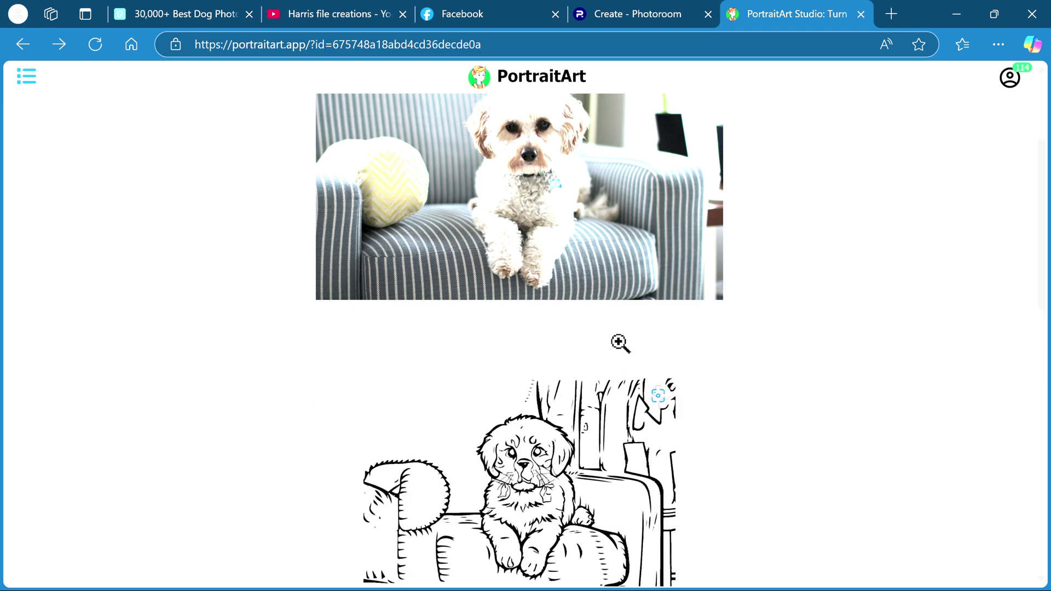
{"action": "scroll", "coordinate": [620, 343], "scroll_direction": "down", "scroll_amount": 3}
{"action": "scroll", "coordinate": [734, 404], "scroll_direction": "down", "scroll_amount": 4}
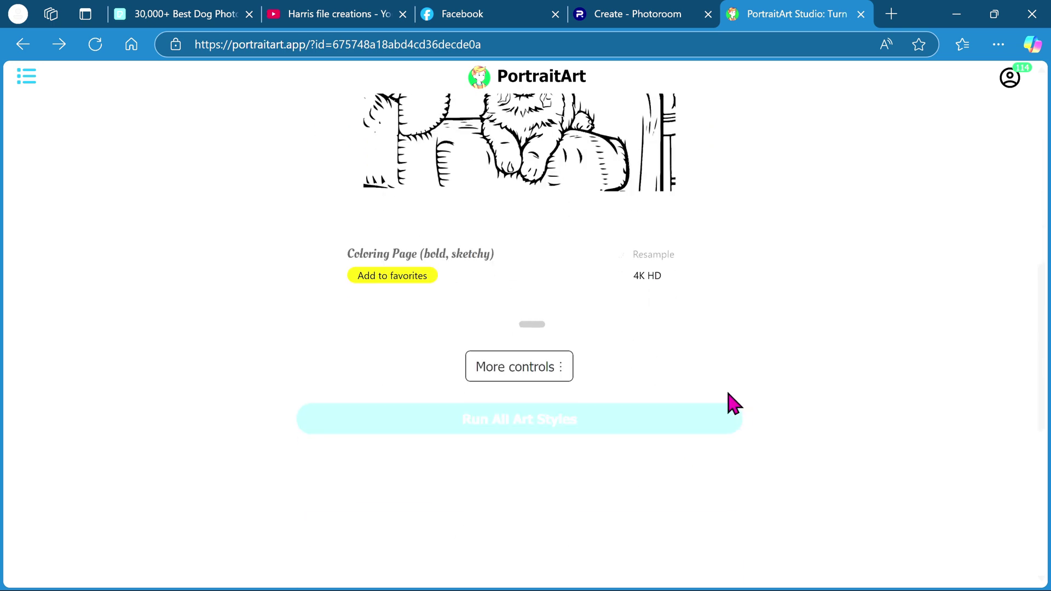
{"action": "scroll", "coordinate": [734, 404], "scroll_direction": "up", "scroll_amount": 3}
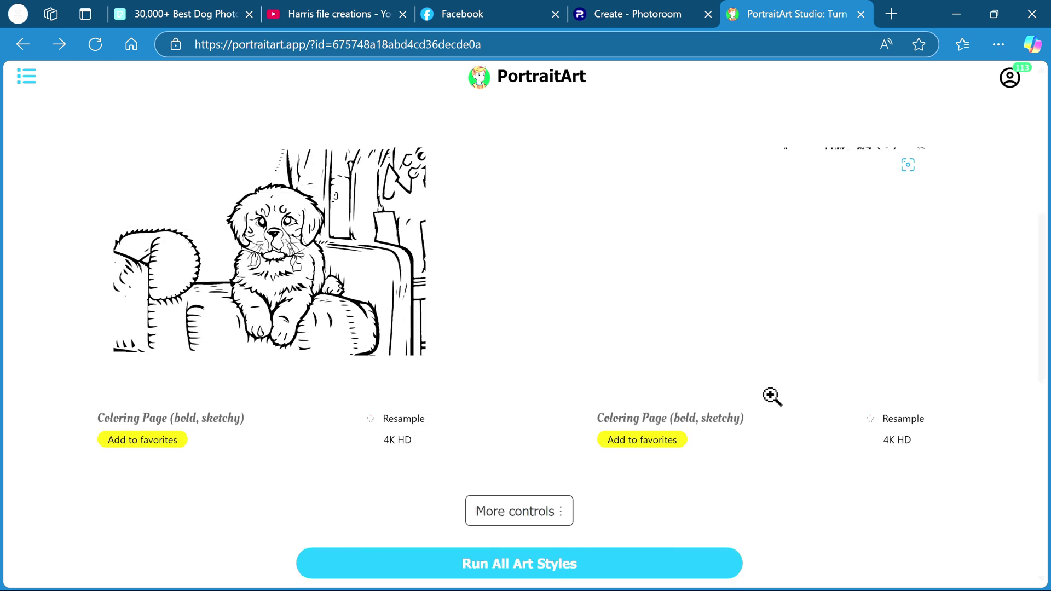
{"action": "scroll", "coordinate": [772, 397], "scroll_direction": "down", "scroll_amount": 5}
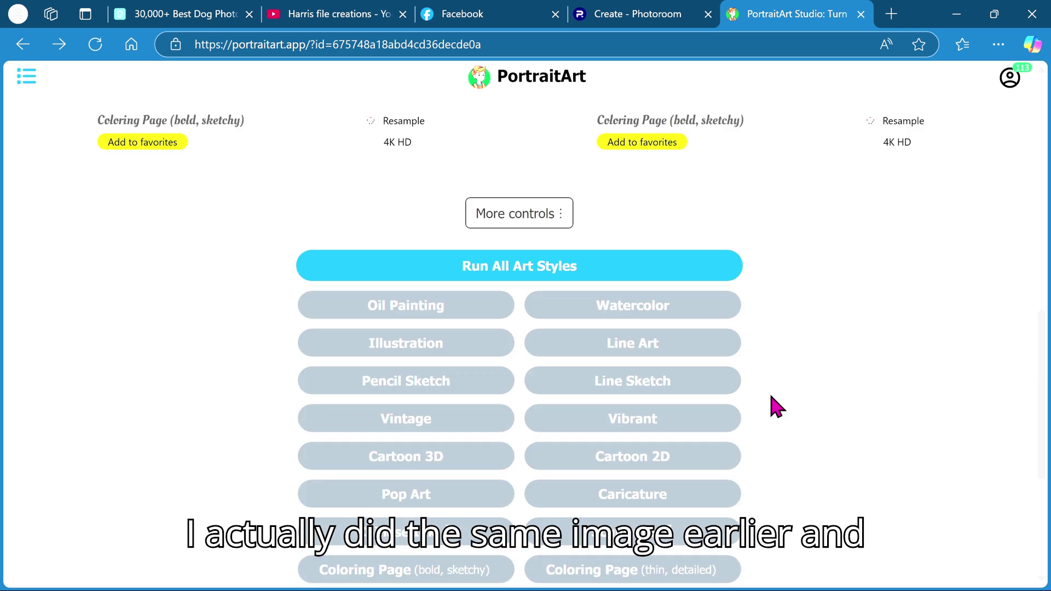
{"action": "scroll", "coordinate": [602, 355], "scroll_direction": "up", "scroll_amount": 5}
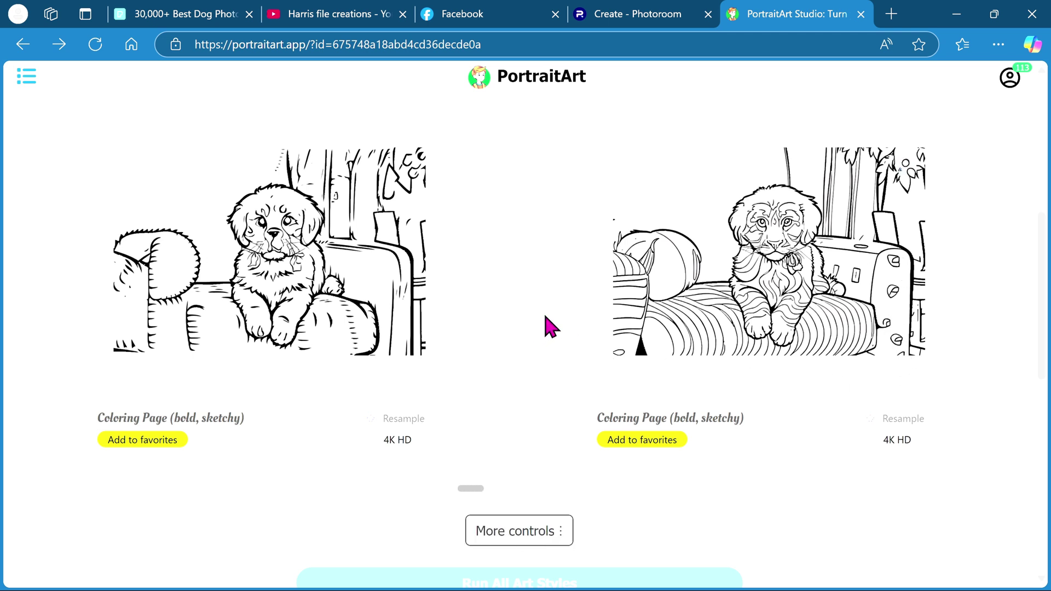
{"action": "scroll", "coordinate": [552, 324], "scroll_direction": "down", "scroll_amount": 6}
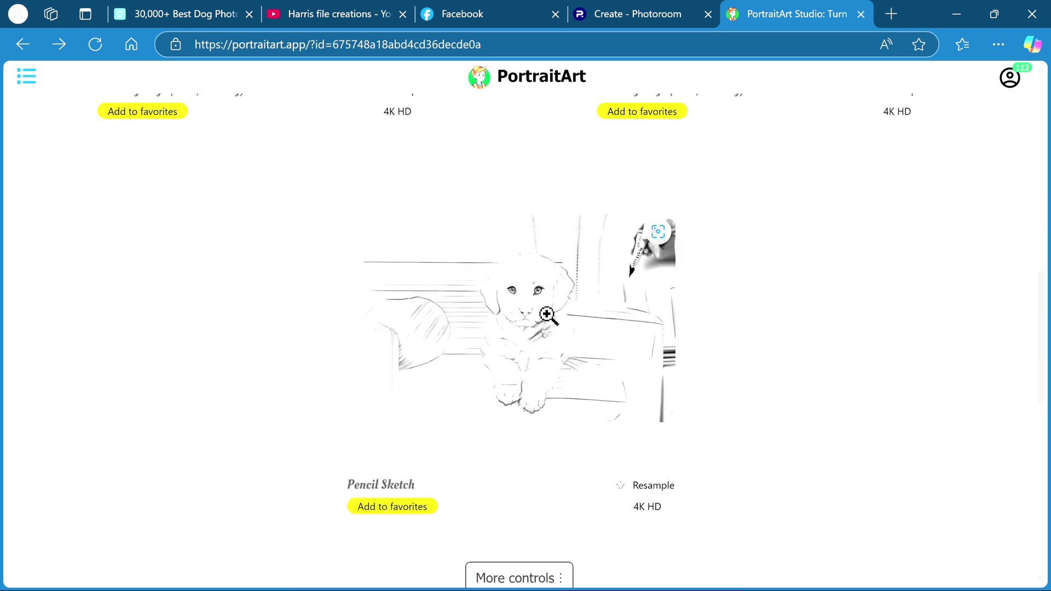
{"action": "scroll", "coordinate": [569, 301], "scroll_direction": "down", "scroll_amount": 4}
{"action": "scroll", "coordinate": [570, 295], "scroll_direction": "up", "scroll_amount": 10}
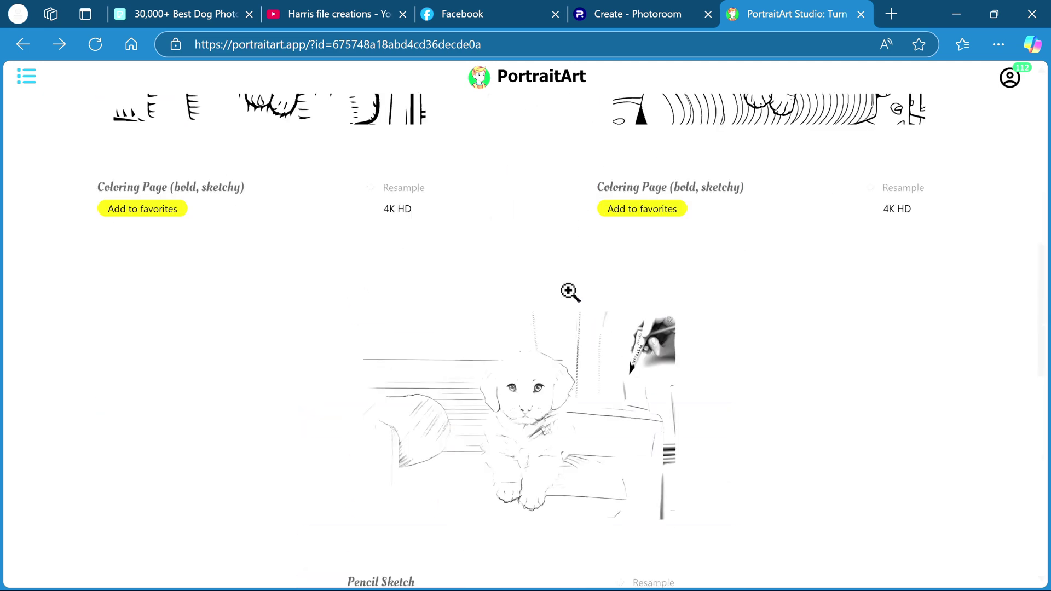
{"action": "scroll", "coordinate": [548, 427], "scroll_direction": "down", "scroll_amount": 8}
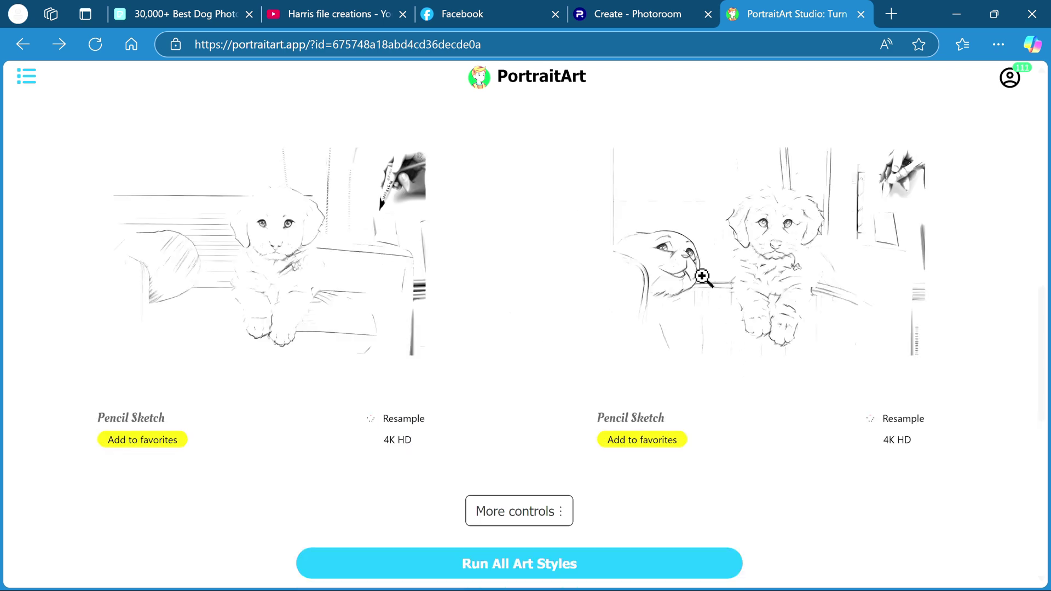
{"action": "scroll", "coordinate": [685, 270], "scroll_direction": "down", "scroll_amount": 3}
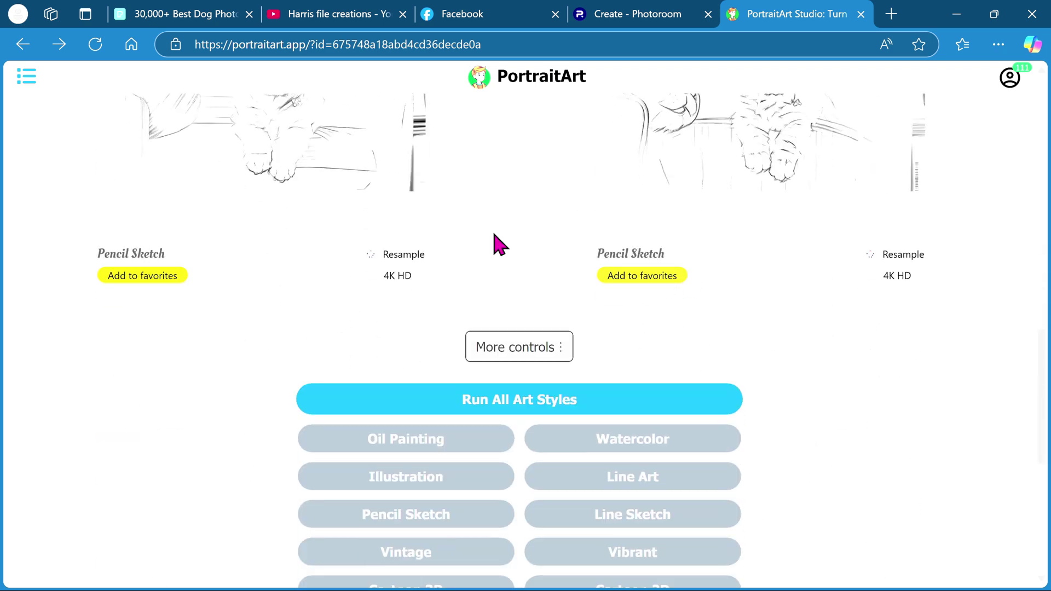
{"action": "left_click", "coordinate": [27, 76]}
{"action": "scroll", "coordinate": [156, 298], "scroll_direction": "up", "scroll_amount": 3}
Step: Reopen the puppy-on-armchair photo and copy its bold Coloring Page image
{"action": "left_click", "coordinate": [156, 298]}
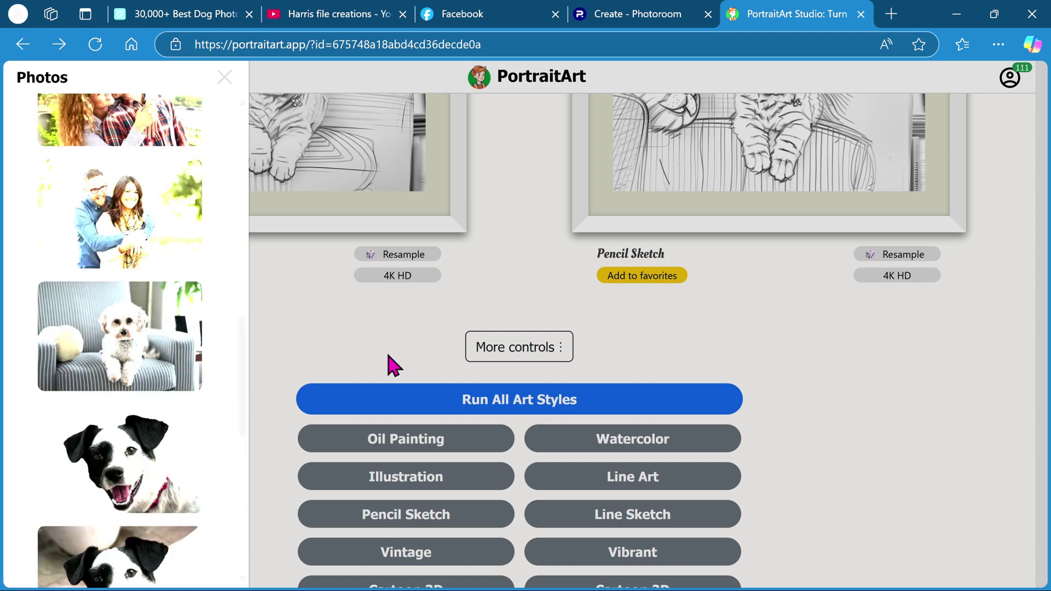
{"action": "scroll", "coordinate": [554, 308], "scroll_direction": "down", "scroll_amount": 5}
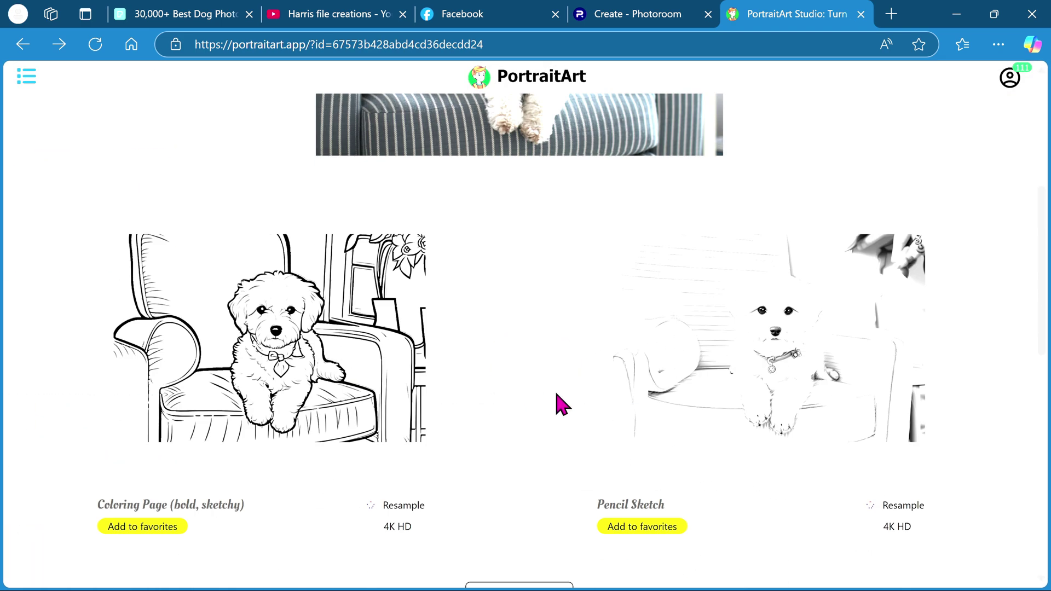
{"action": "scroll", "coordinate": [629, 397], "scroll_direction": "down", "scroll_amount": 3}
{"action": "scroll", "coordinate": [739, 383], "scroll_direction": "up", "scroll_amount": 3}
{"action": "left_click", "coordinate": [297, 343]}
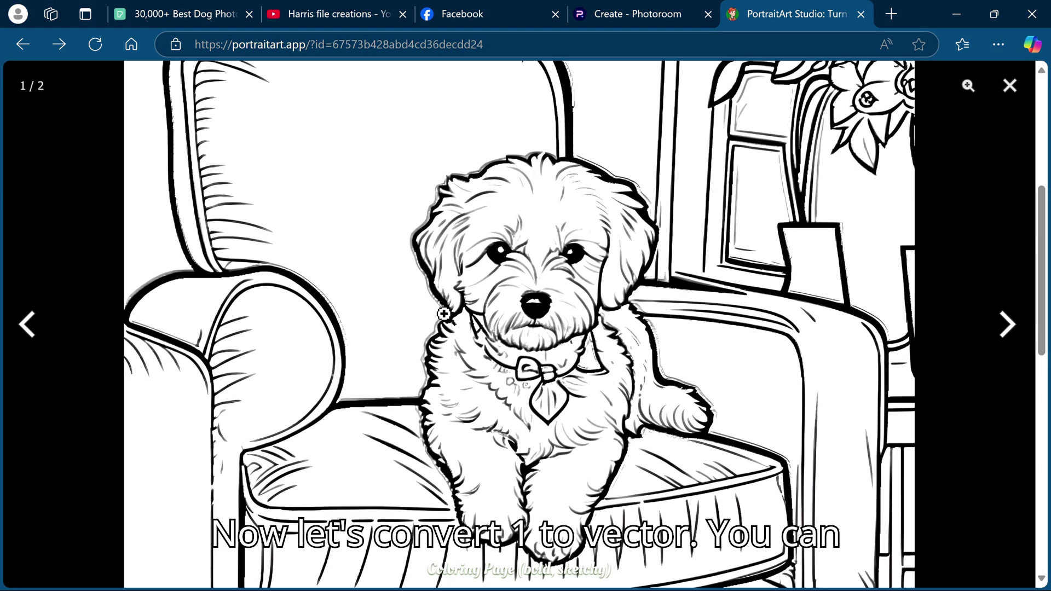
{"action": "right_click", "coordinate": [605, 281]}
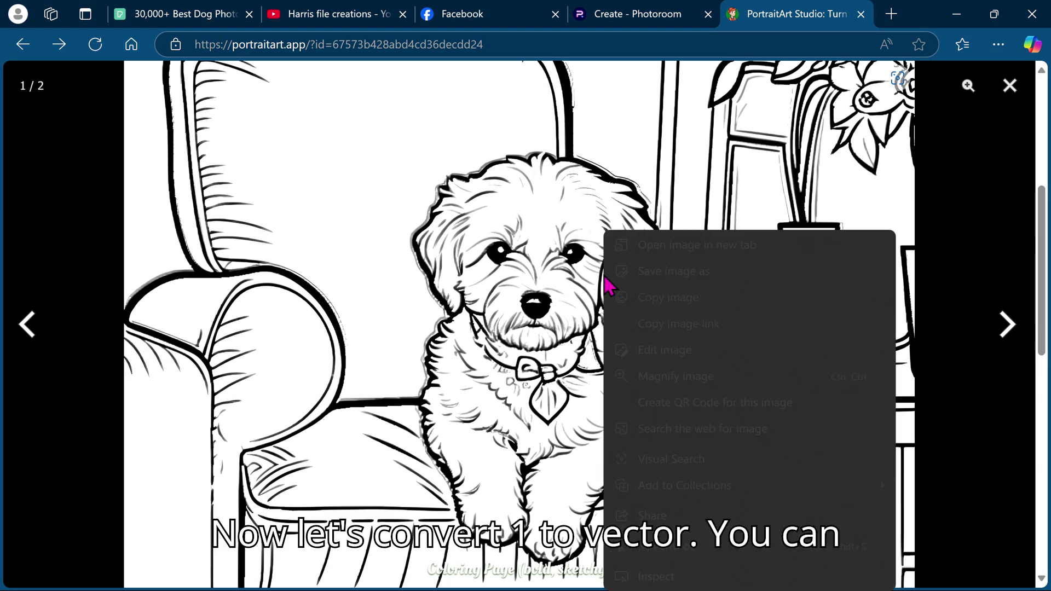
{"action": "left_click", "coordinate": [689, 300]}
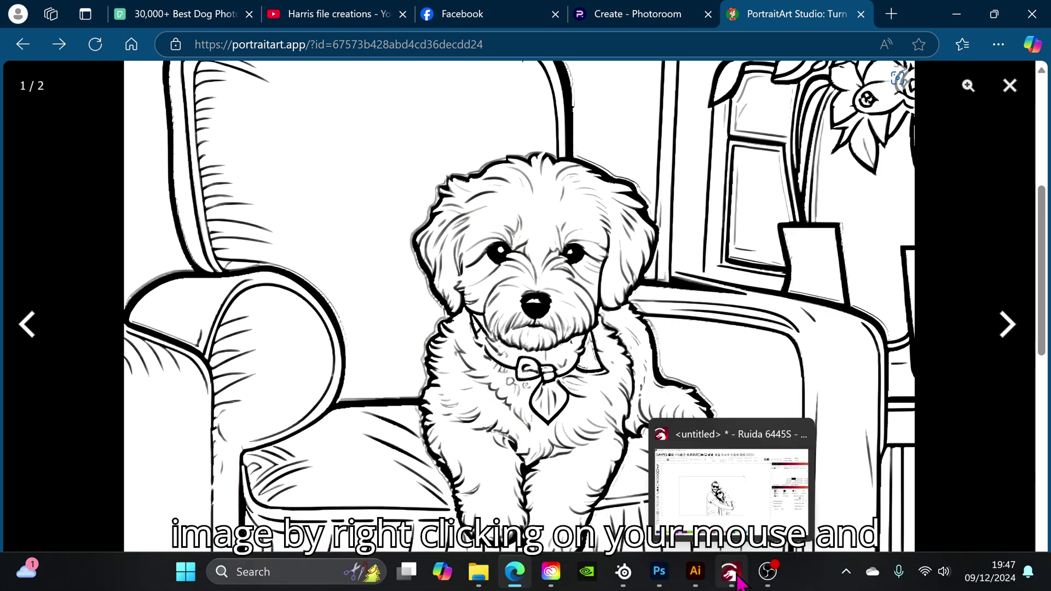
Step: Trace the pasted puppy coloring page into vectors in LightBurn and move it to the work area's top
{"action": "left_click", "coordinate": [737, 576]}
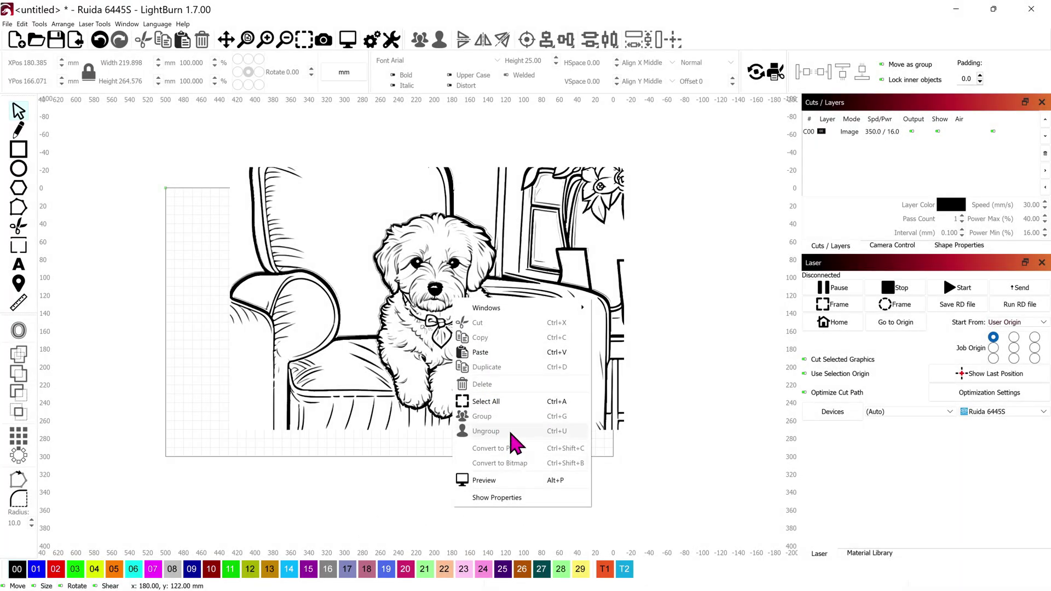
{"action": "left_click", "coordinate": [336, 305]}
{"action": "left_click", "coordinate": [350, 287]}
{"action": "right_click", "coordinate": [411, 280]}
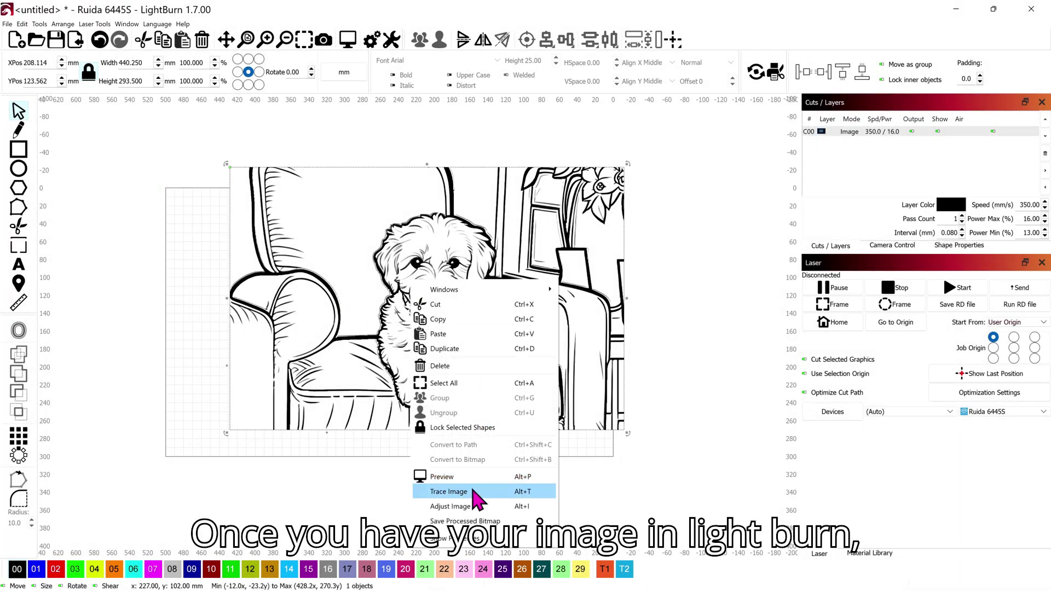
{"action": "left_click", "coordinate": [477, 496]}
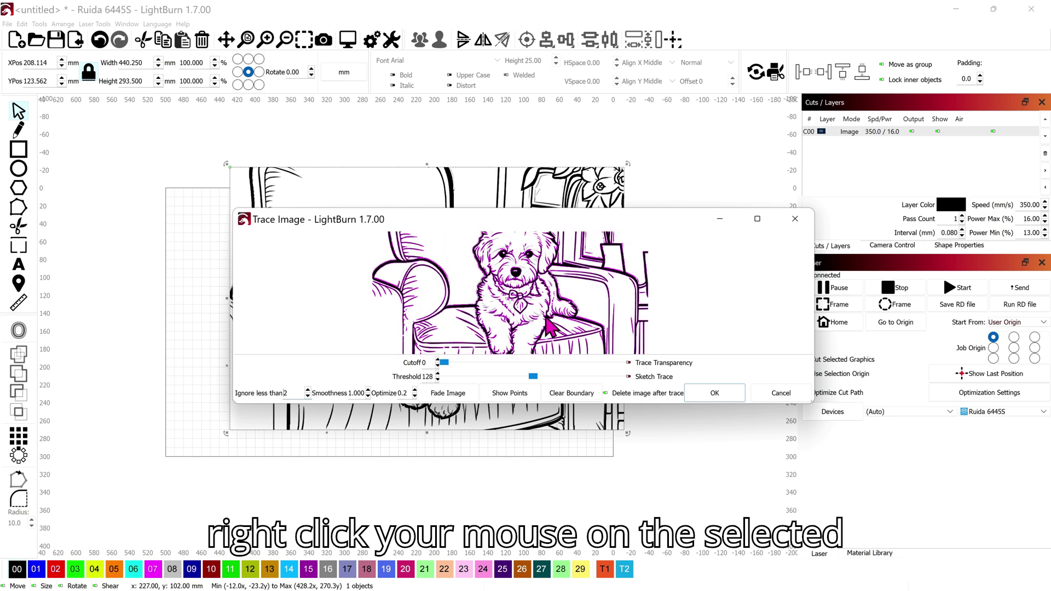
{"action": "scroll", "coordinate": [547, 325], "scroll_direction": "up", "scroll_amount": 1}
{"action": "left_click_drag", "start_coordinate": [534, 302], "coordinate": [518, 328]}
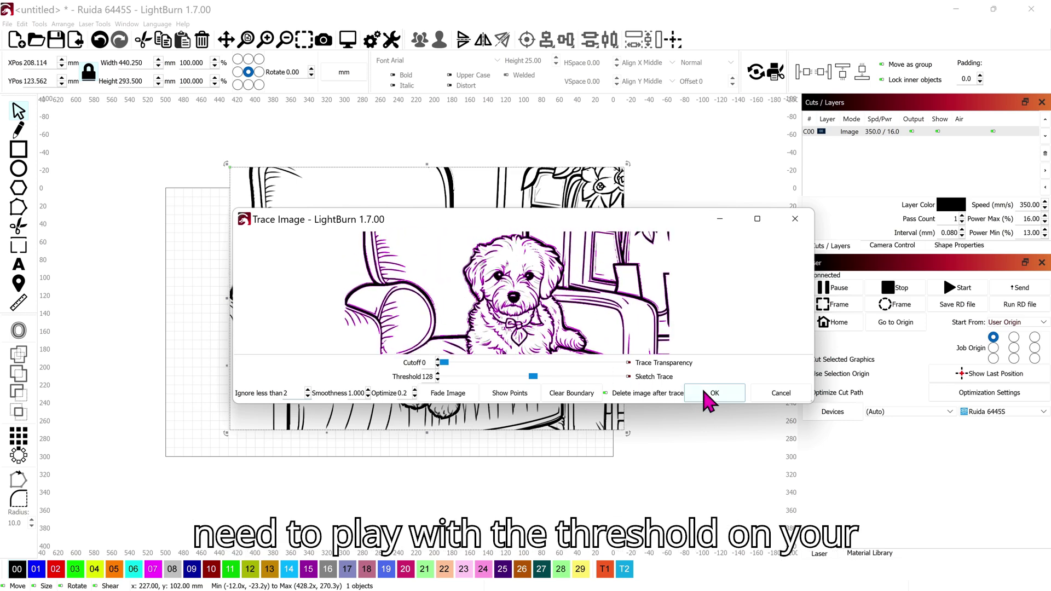
{"action": "left_click", "coordinate": [711, 393]}
{"action": "mouse_move", "coordinate": [432, 331]}
{"action": "left_mouse_down"}
{"action": "mouse_move", "coordinate": [427, 347]}
{"action": "mouse_move", "coordinate": [390, 352]}
{"action": "left_mouse_up"}
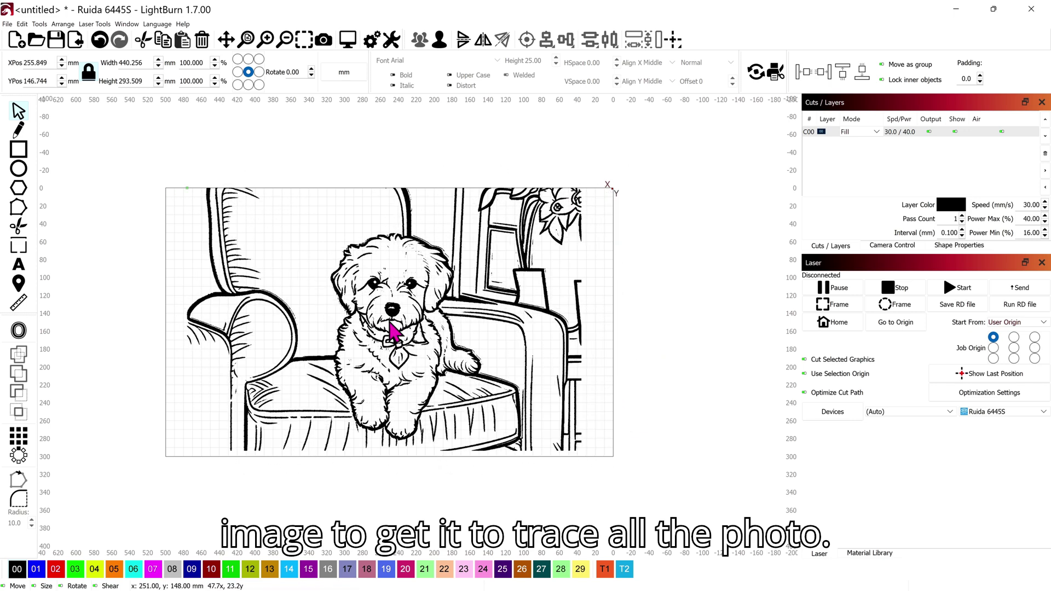
{"action": "scroll", "coordinate": [578, 387], "scroll_direction": "down", "scroll_amount": 3}
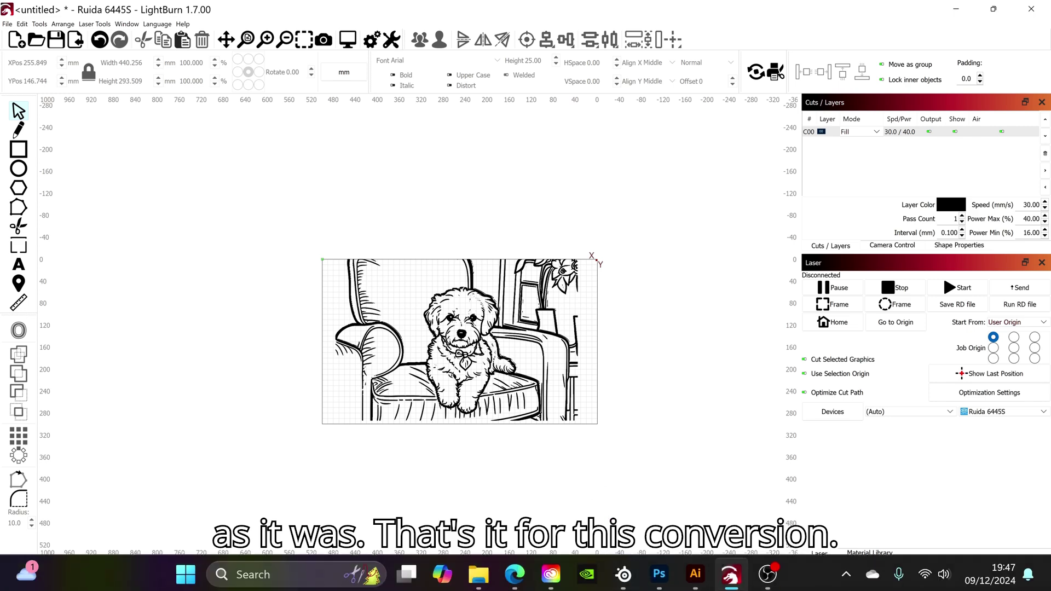
Step: Copy the dog's Pencil Sketch image from PortraitArt's full-screen viewer
{"action": "mouse_move", "coordinate": [669, 574]}
{"action": "left_click", "coordinate": [515, 572]}
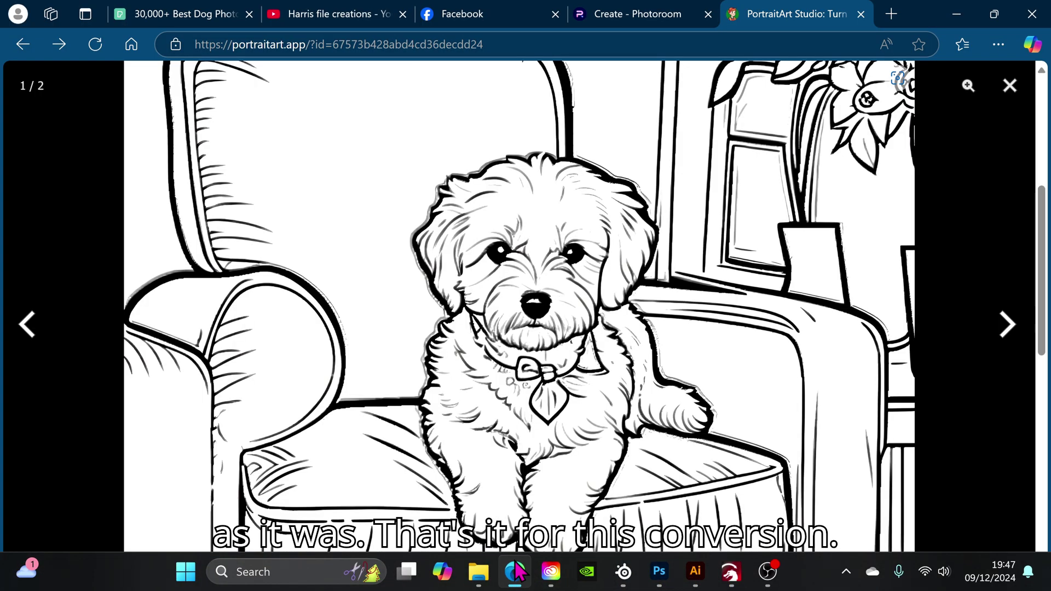
{"action": "left_click", "coordinate": [1000, 103]}
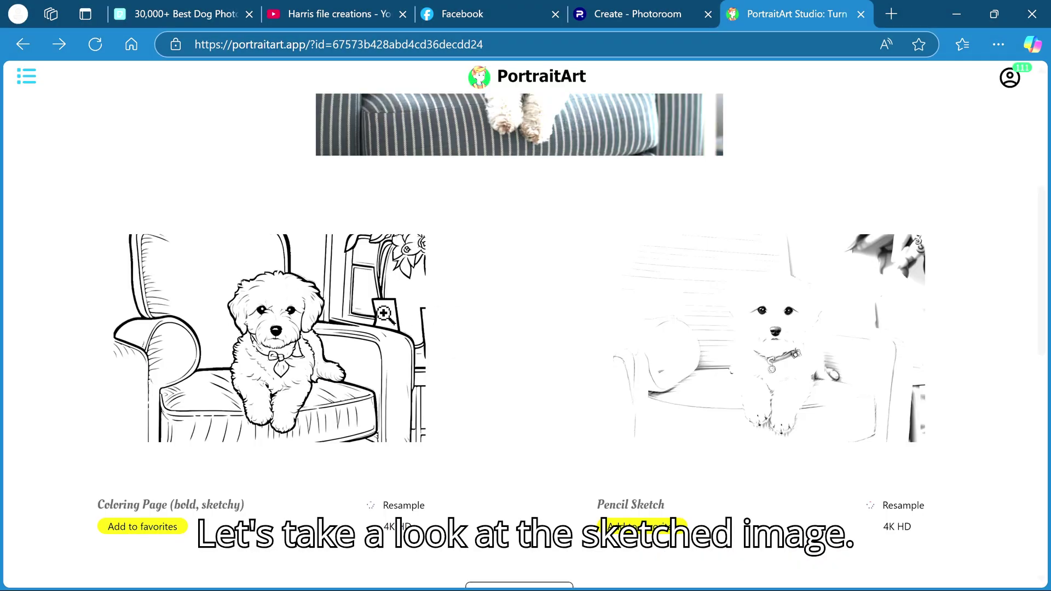
{"action": "scroll", "coordinate": [384, 312], "scroll_direction": "down", "scroll_amount": 3}
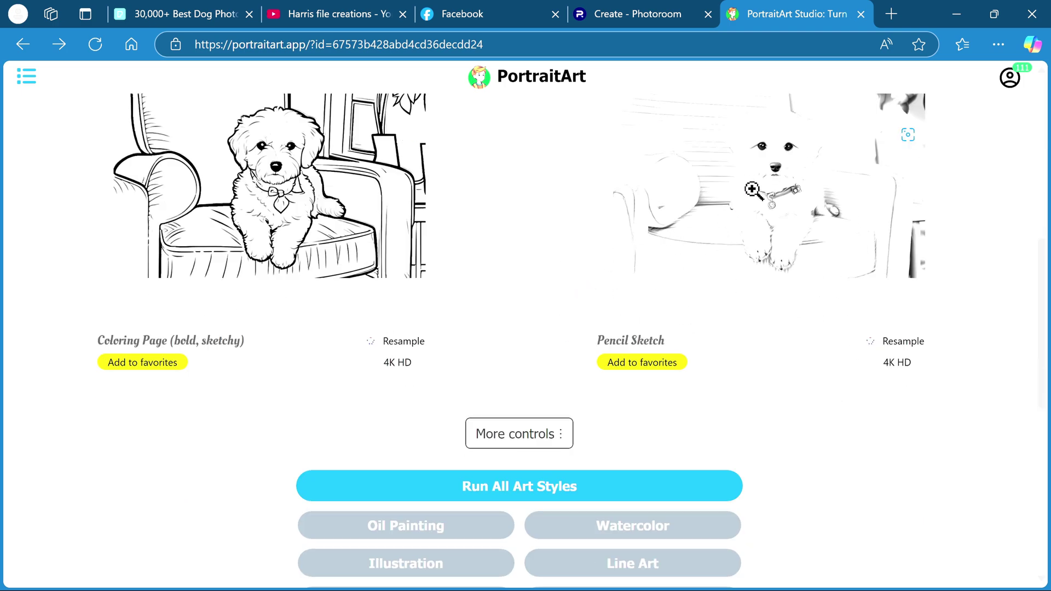
{"action": "left_click", "coordinate": [752, 190]}
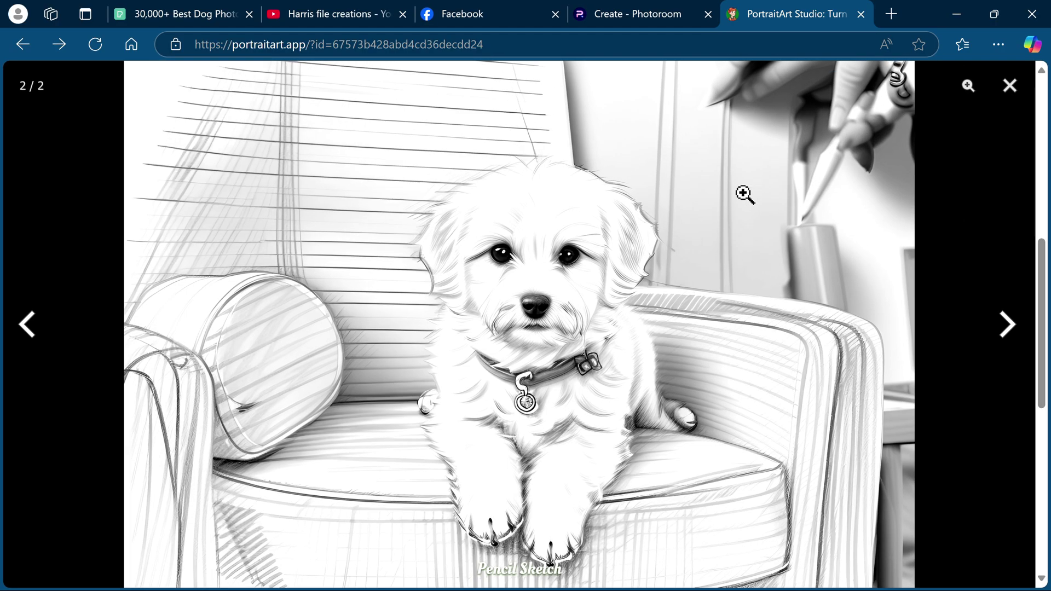
{"action": "right_click", "coordinate": [531, 252]}
{"action": "left_click", "coordinate": [598, 299]}
{"action": "left_click", "coordinate": [1011, 86]}
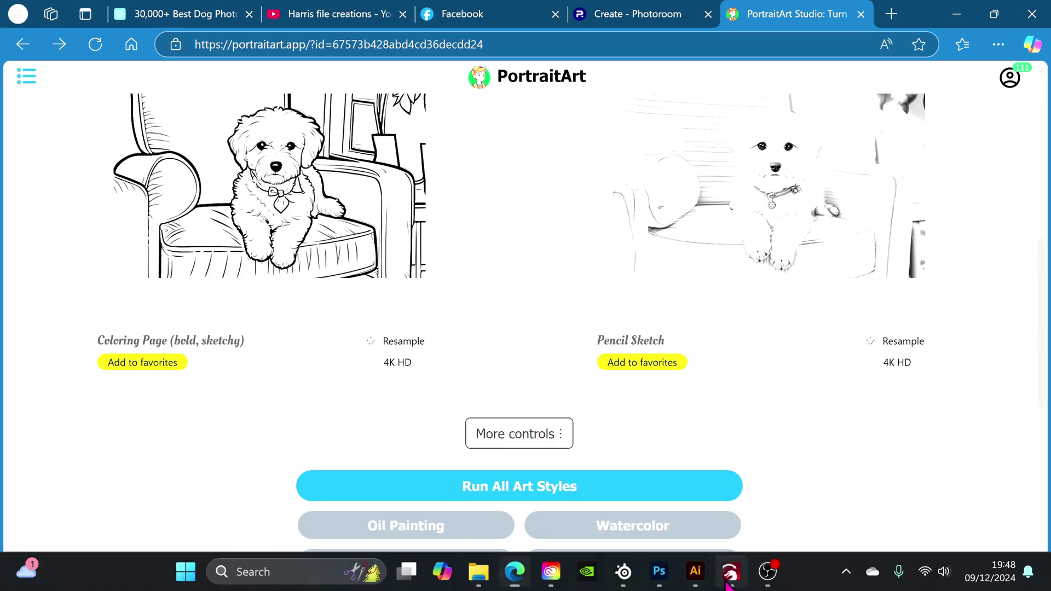
Step: Replace the old dog image on the LightBurn canvas with the pasted Pencil Sketch
{"action": "left_click", "coordinate": [731, 574]}
{"action": "key", "text": "Delete"}
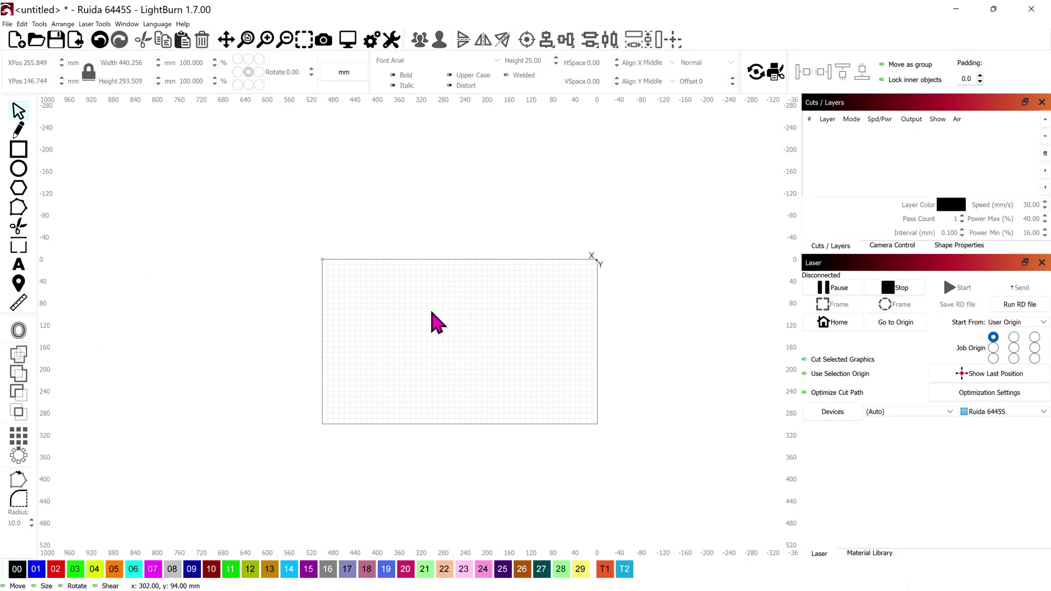
{"action": "right_click", "coordinate": [433, 317]}
{"action": "left_click", "coordinate": [483, 362]}
{"action": "scroll", "coordinate": [470, 333], "scroll_direction": "up", "scroll_amount": 4}
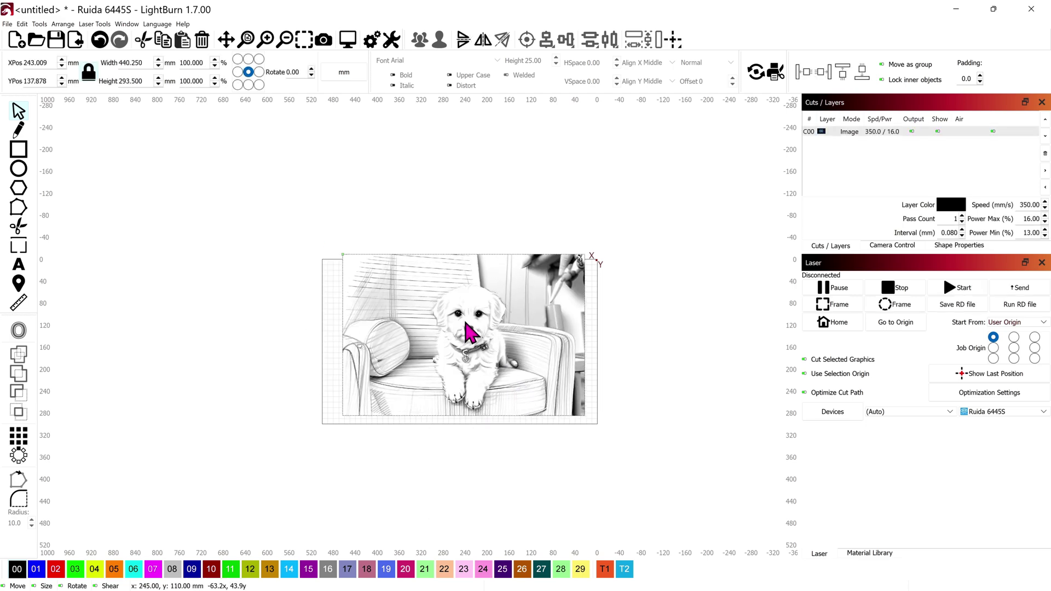
Step: Trace the dog pencil sketch with the threshold raised to 188 and accept it
{"action": "right_click", "coordinate": [469, 334]}
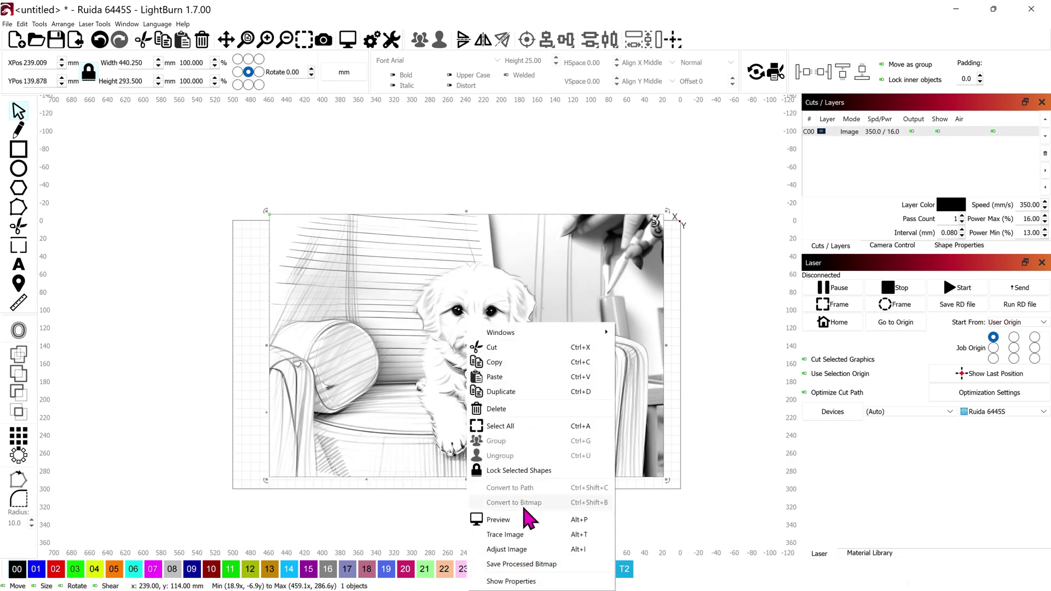
{"action": "left_click", "coordinate": [527, 535]}
{"action": "scroll", "coordinate": [545, 310], "scroll_direction": "up", "scroll_amount": 3}
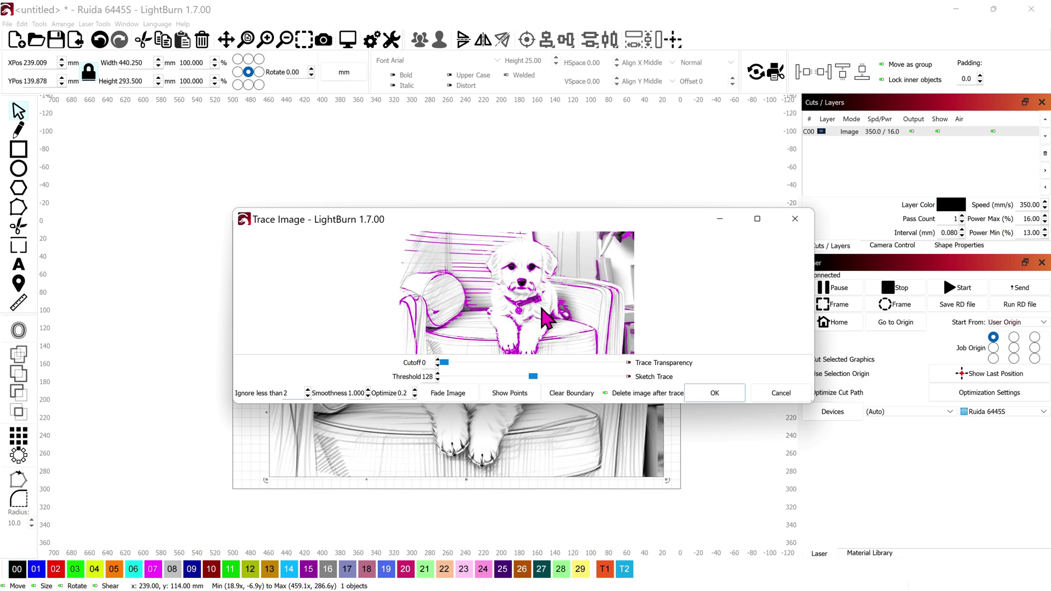
{"action": "left_click", "coordinate": [552, 376]}
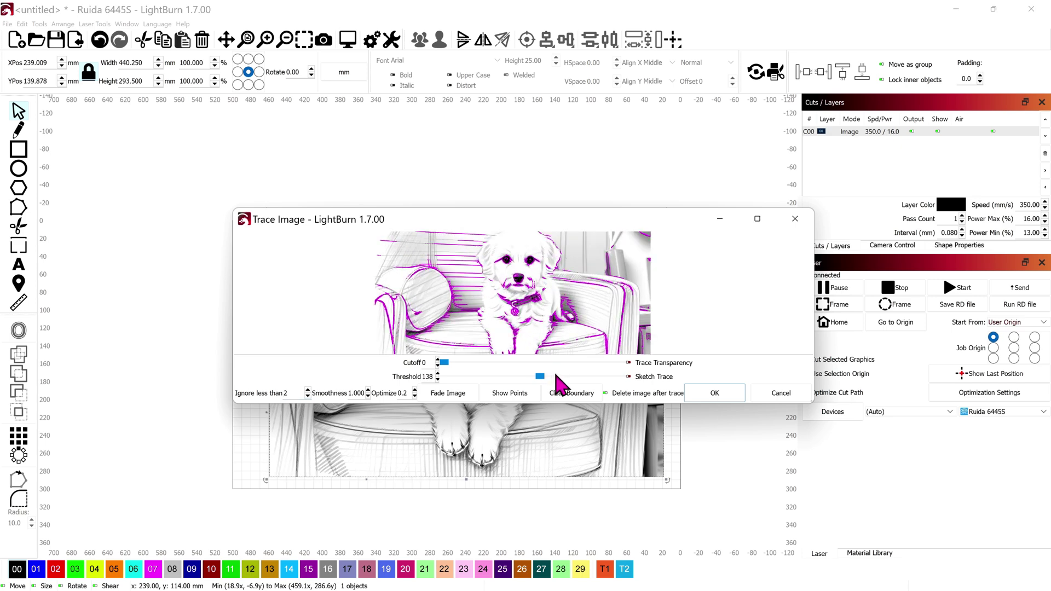
{"action": "left_click", "coordinate": [564, 378]}
{"action": "left_click", "coordinate": [564, 378]}
{"action": "left_click", "coordinate": [567, 378]}
{"action": "left_click", "coordinate": [579, 377]}
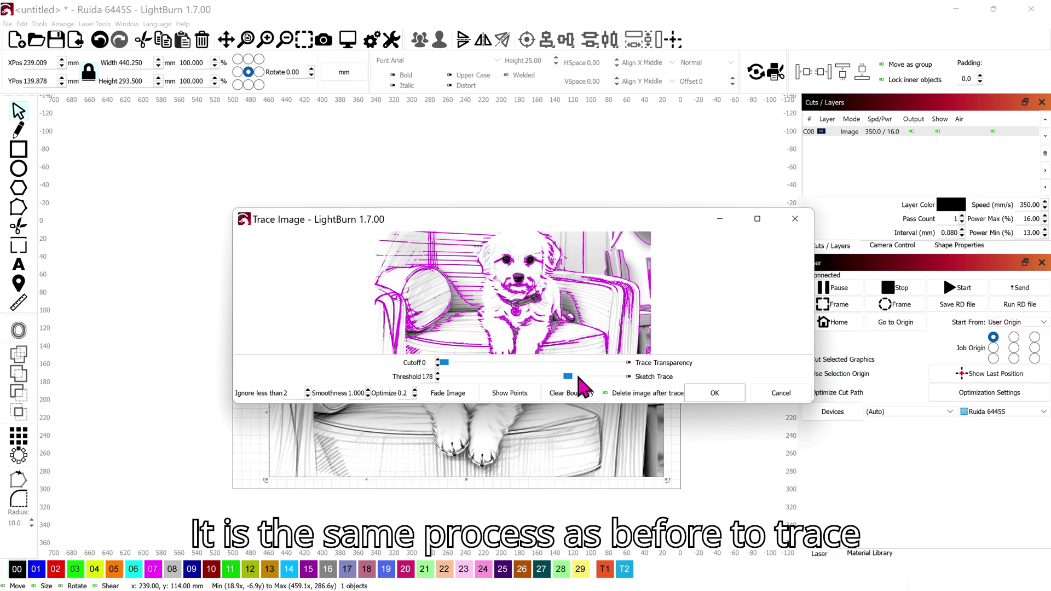
{"action": "left_click", "coordinate": [582, 377]}
{"action": "left_click", "coordinate": [594, 377]}
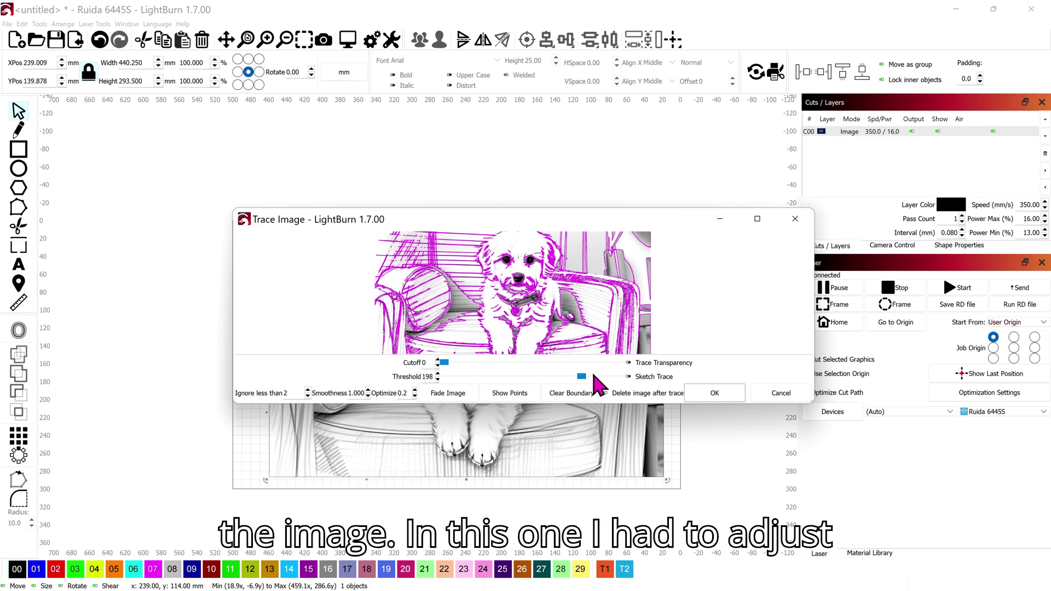
{"action": "left_click", "coordinate": [575, 377]}
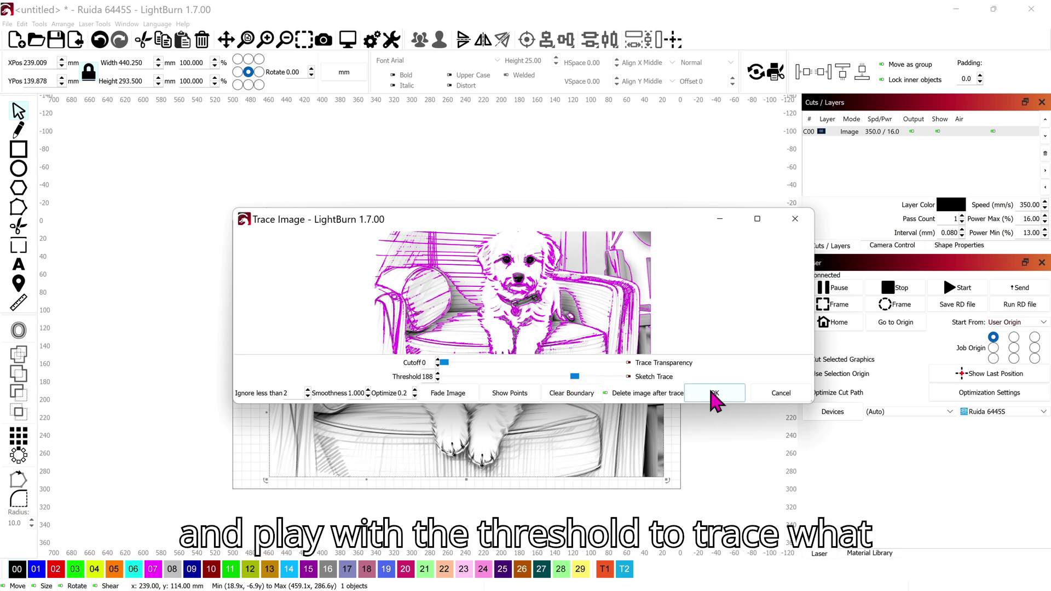
{"action": "left_click", "coordinate": [459, 396]}
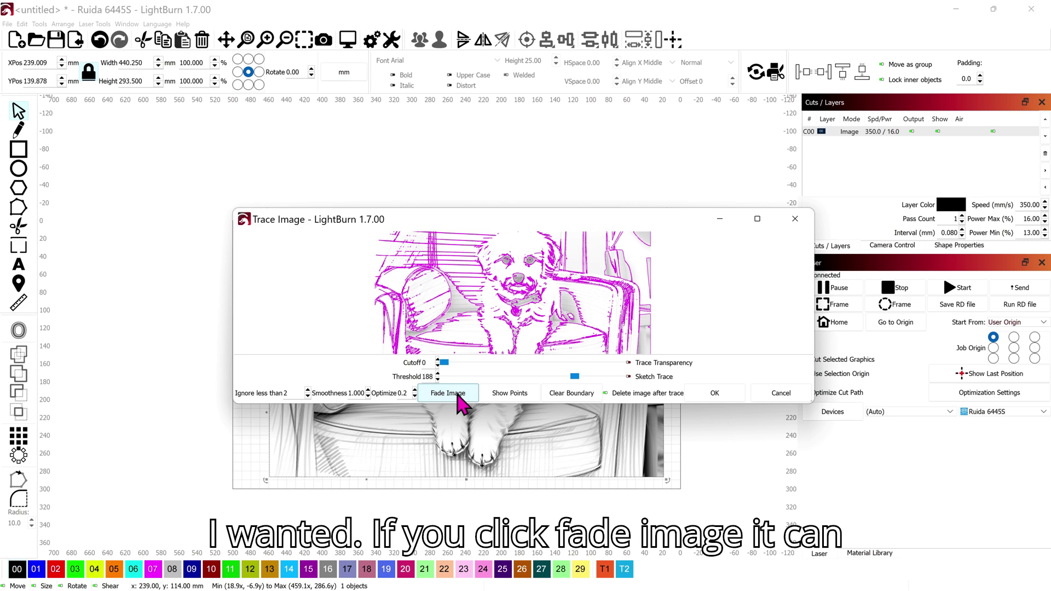
{"action": "left_click", "coordinate": [458, 394]}
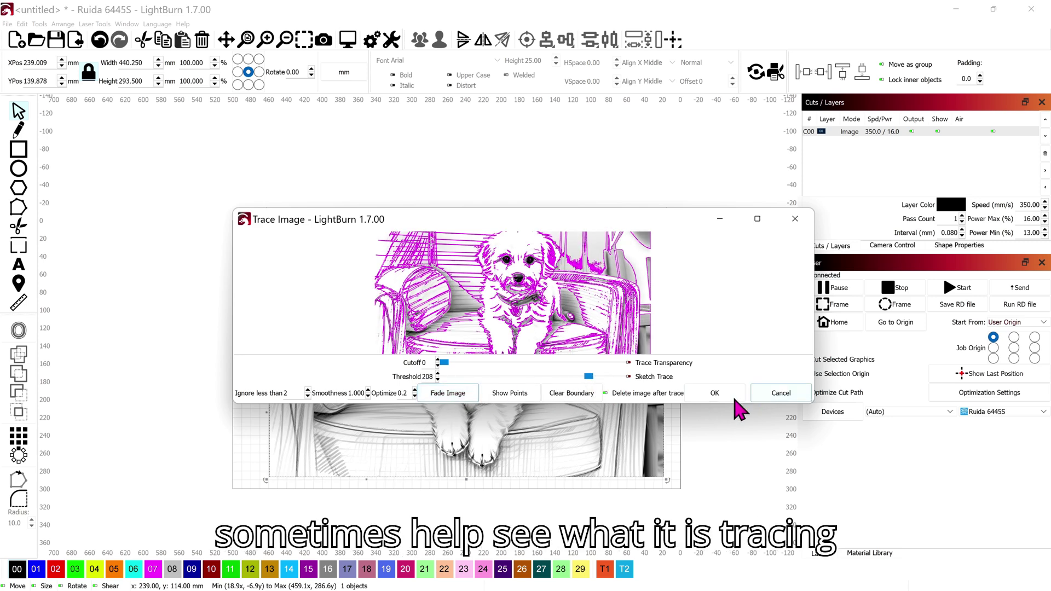
{"action": "left_click", "coordinate": [716, 395]}
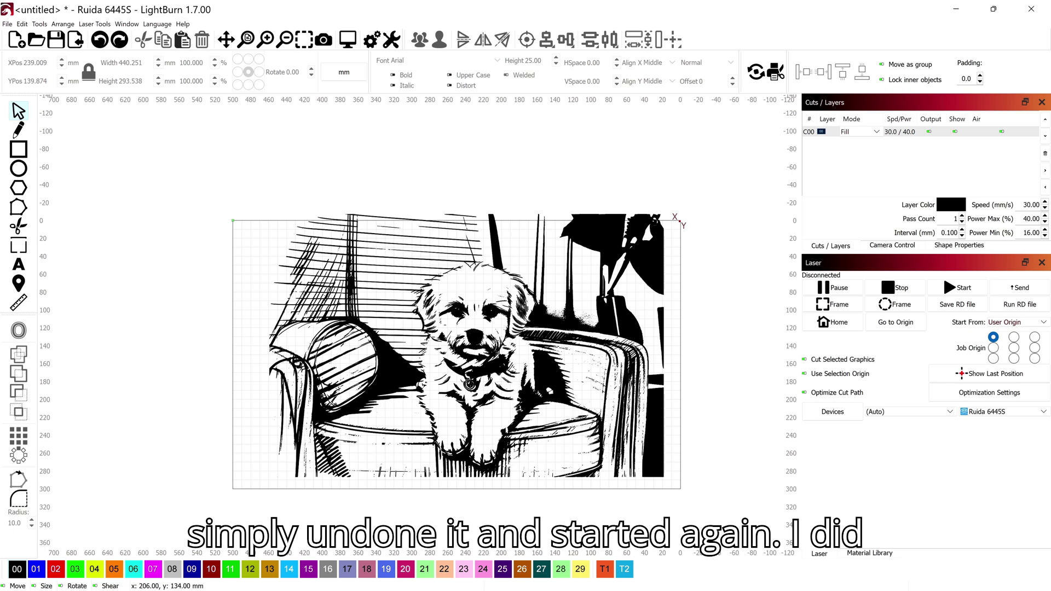
Step: Undo the heavy trace and retrace the dog sketch at threshold 148
{"action": "key", "text": "ctrl+z"}
{"action": "right_click", "coordinate": [497, 343]}
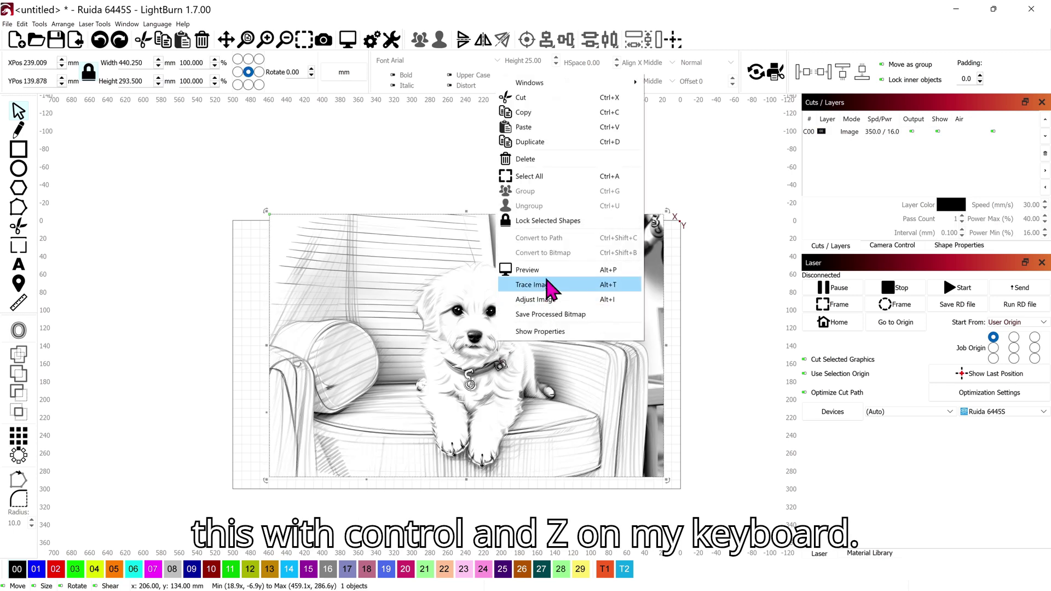
{"action": "left_click", "coordinate": [520, 285]}
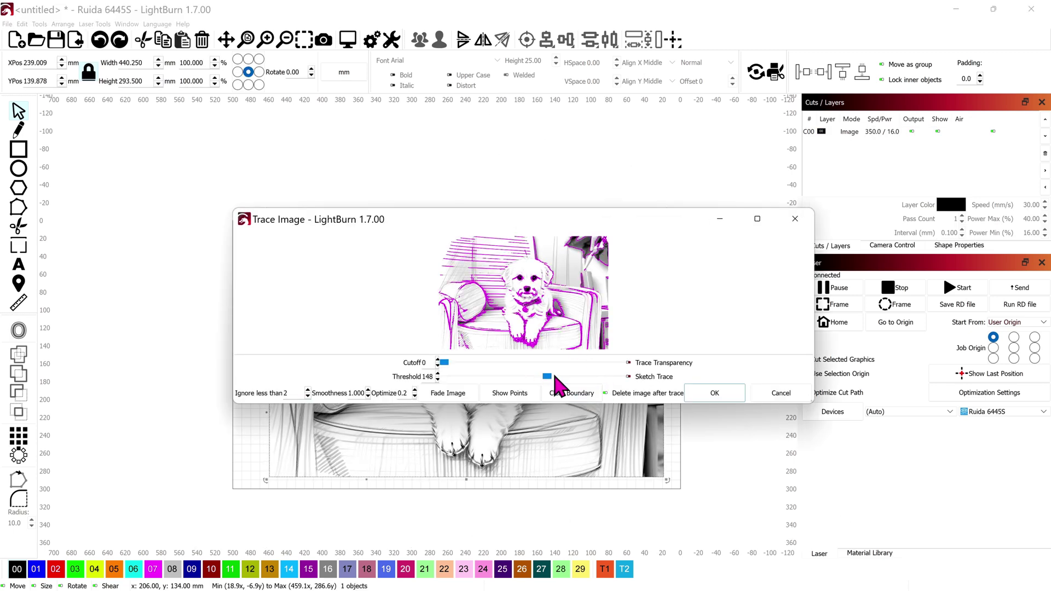
{"action": "left_click", "coordinate": [713, 393]}
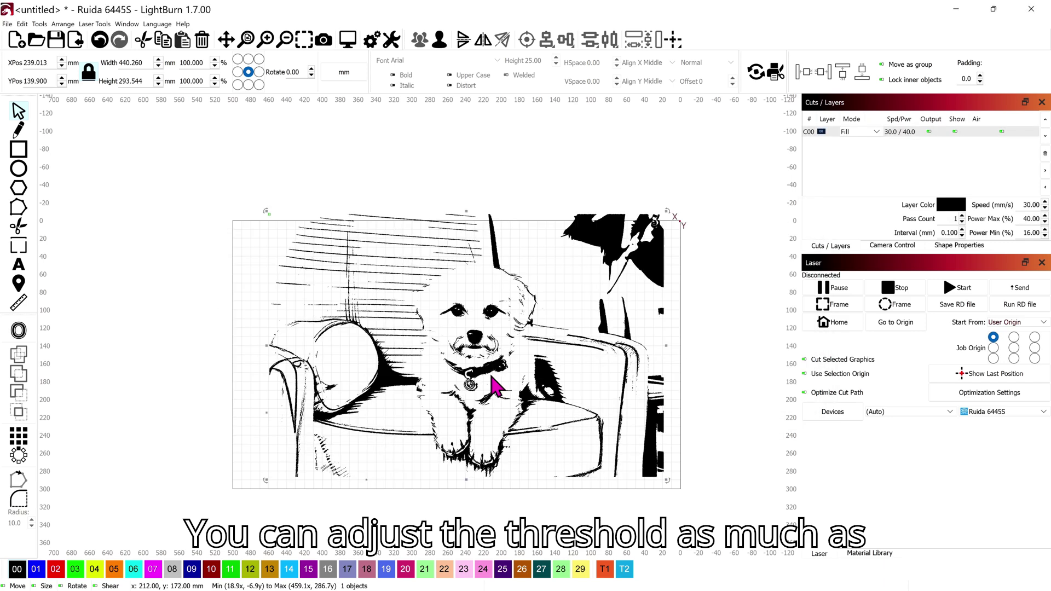
{"action": "scroll", "coordinate": [497, 387], "scroll_direction": "up", "scroll_amount": 1}
{"action": "scroll", "coordinate": [500, 383], "scroll_direction": "down", "scroll_amount": 2}
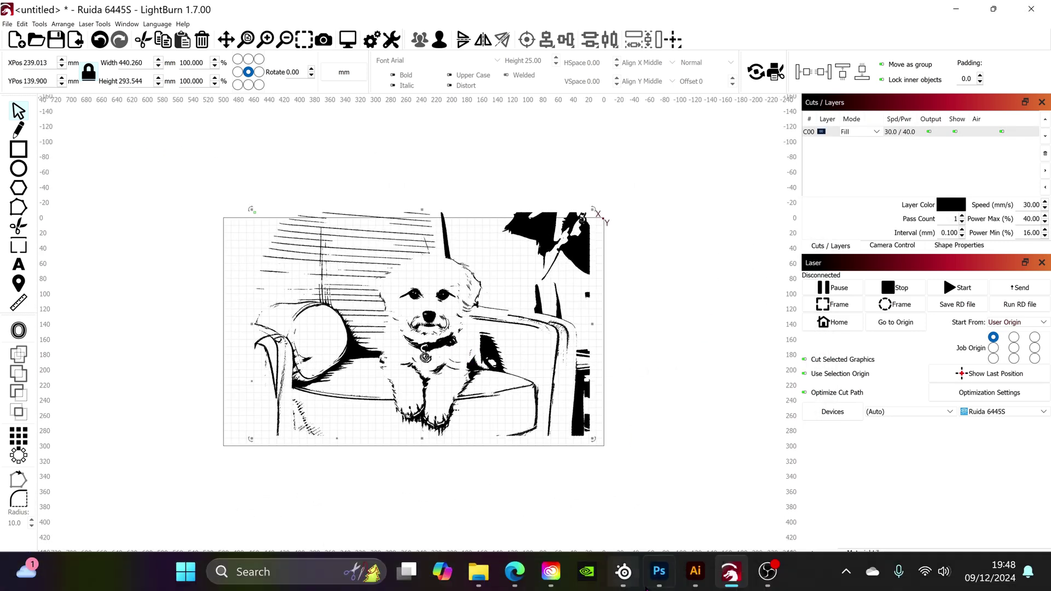
Step: Back in PortraitArt, open the pink-haired woman photo's results from the Photos list
{"action": "mouse_move", "coordinate": [646, 572]}
{"action": "left_click", "coordinate": [514, 573]}
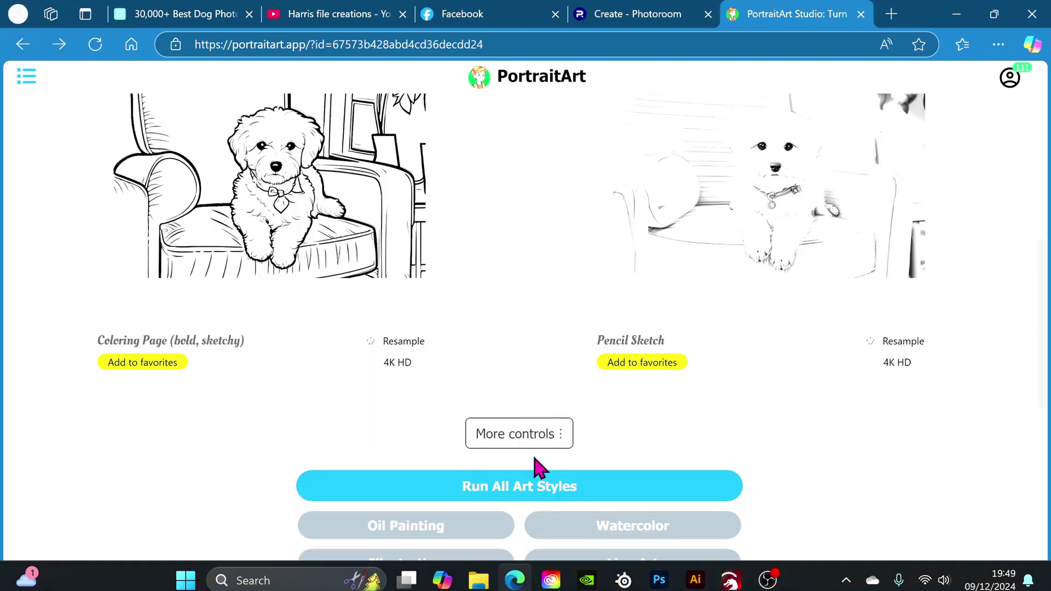
{"action": "left_click", "coordinate": [26, 77]}
{"action": "scroll", "coordinate": [107, 403], "scroll_direction": "down", "scroll_amount": 6}
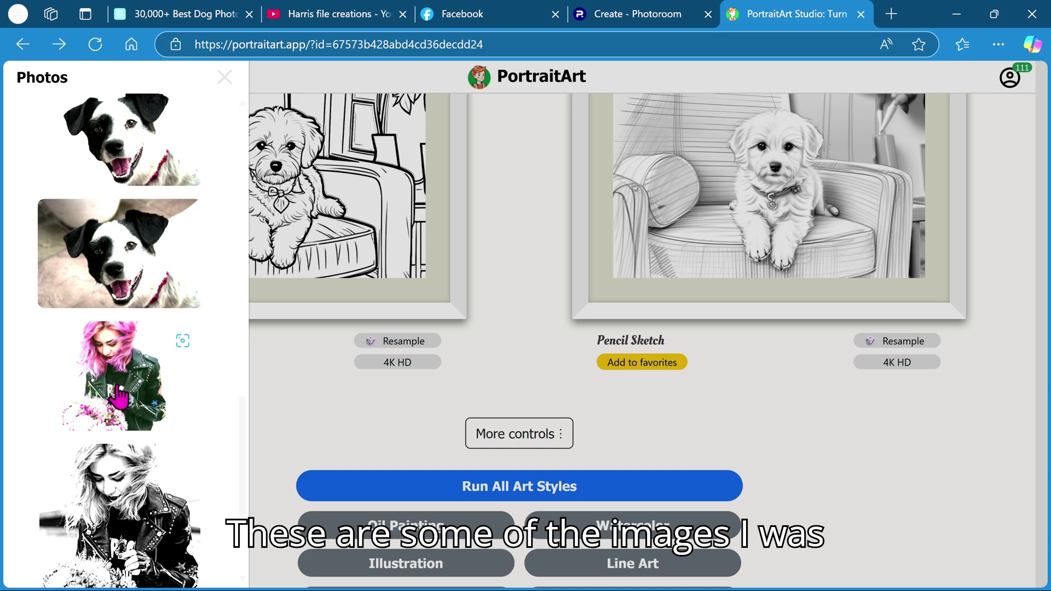
{"action": "left_click", "coordinate": [114, 397]}
{"action": "scroll", "coordinate": [547, 392], "scroll_direction": "down", "scroll_amount": 6}
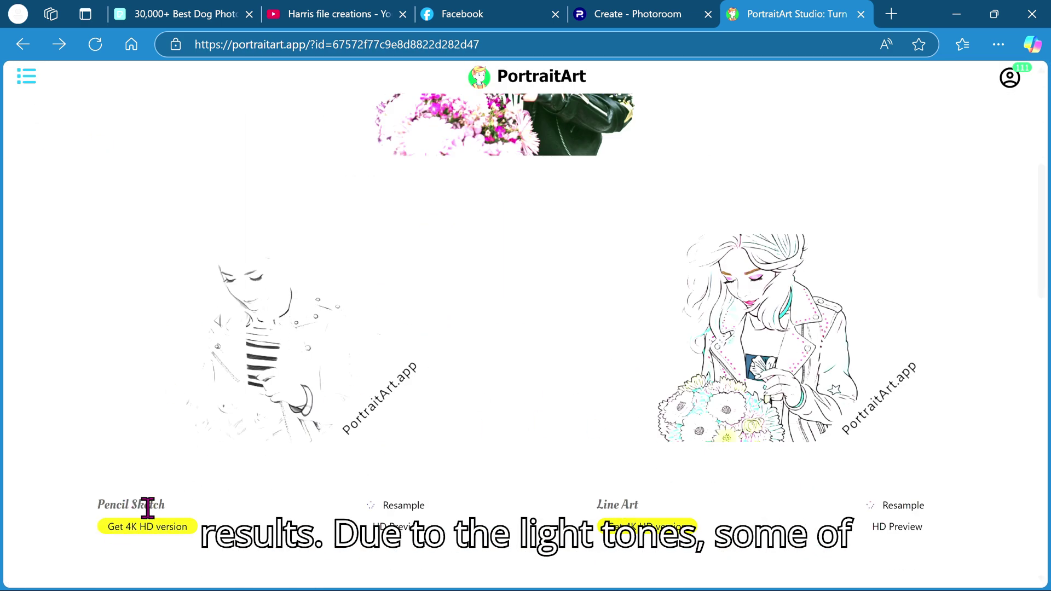
{"action": "scroll", "coordinate": [676, 448], "scroll_direction": "down", "scroll_amount": 5}
{"action": "scroll", "coordinate": [674, 449], "scroll_direction": "down", "scroll_amount": 3}
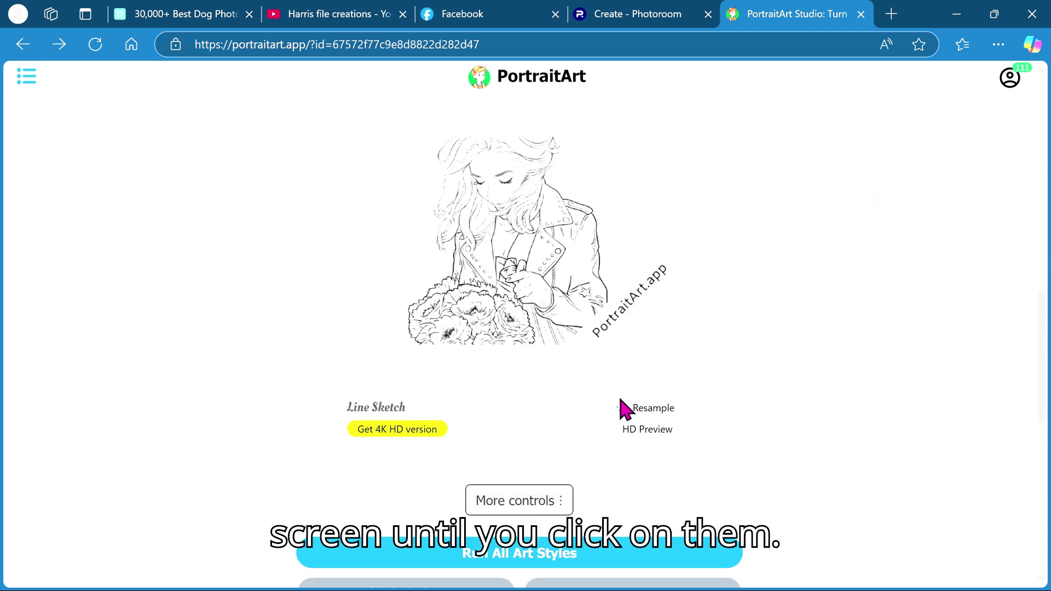
{"action": "scroll", "coordinate": [622, 403], "scroll_direction": "up", "scroll_amount": 3}
Step: Open the hugging couple photo's results from the Photos list
{"action": "left_click", "coordinate": [29, 81]}
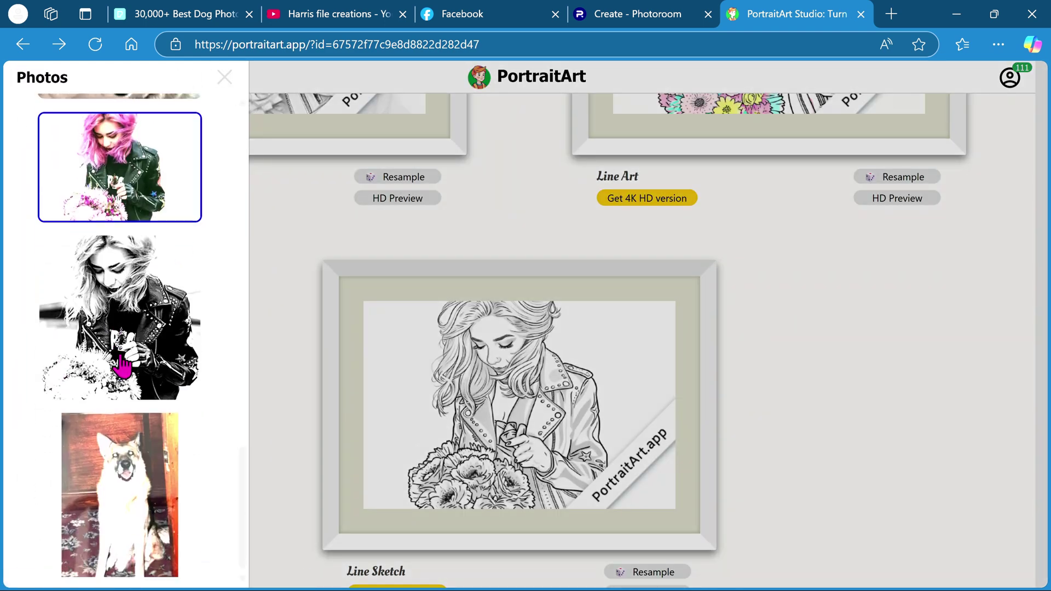
{"action": "scroll", "coordinate": [118, 365], "scroll_direction": "up", "scroll_amount": 3}
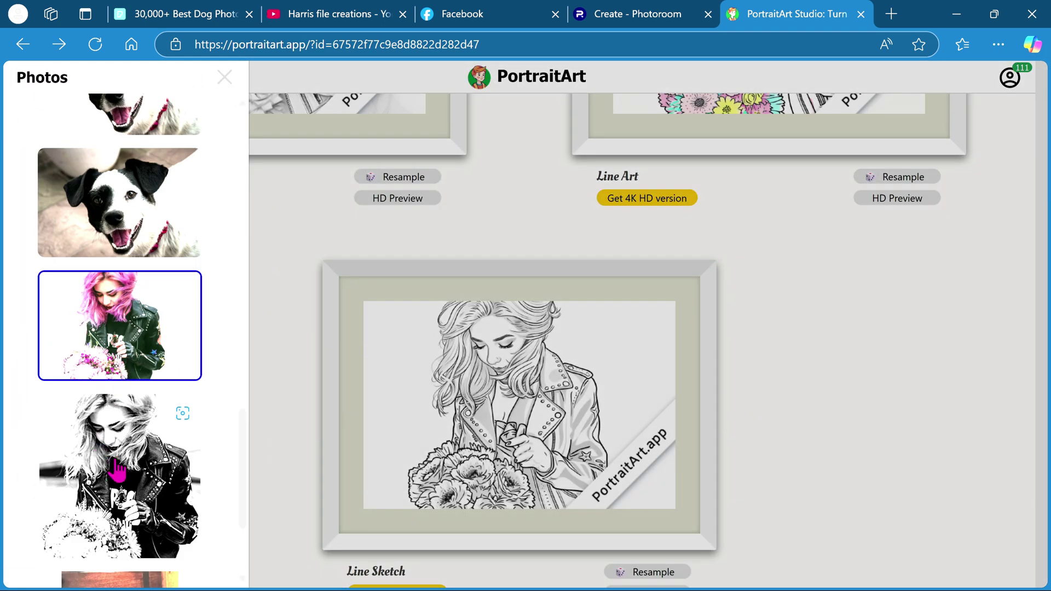
{"action": "scroll", "coordinate": [114, 361], "scroll_direction": "up", "scroll_amount": 10}
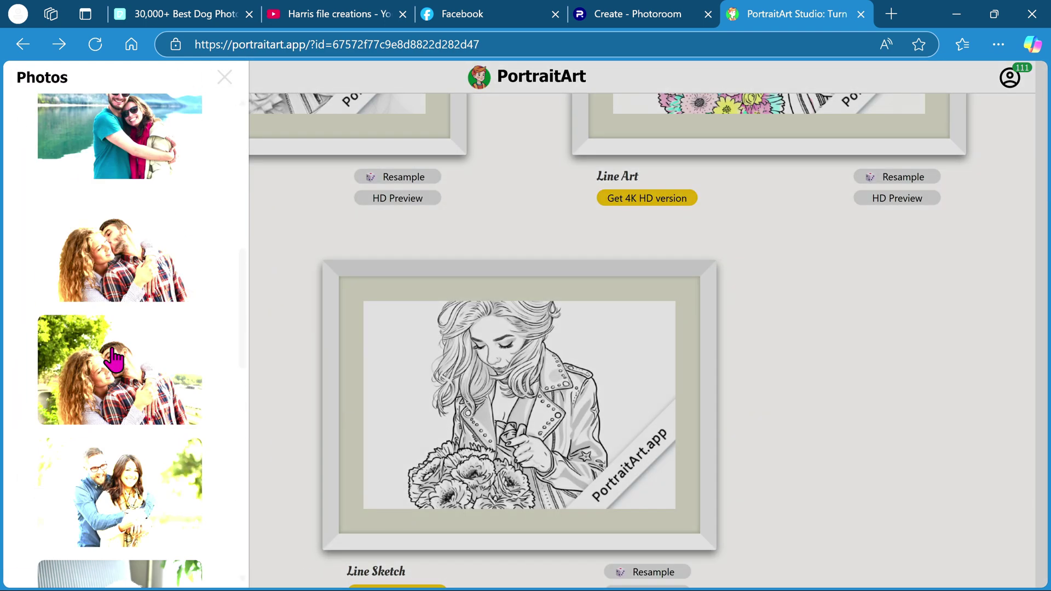
{"action": "left_click", "coordinate": [100, 272]}
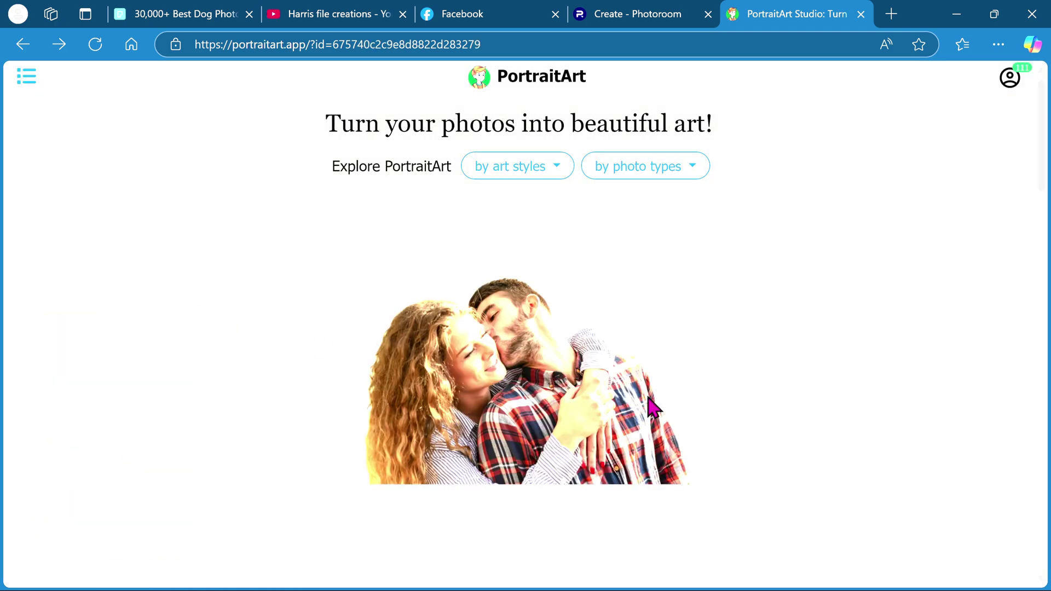
{"action": "scroll", "coordinate": [602, 328], "scroll_direction": "down", "scroll_amount": 3}
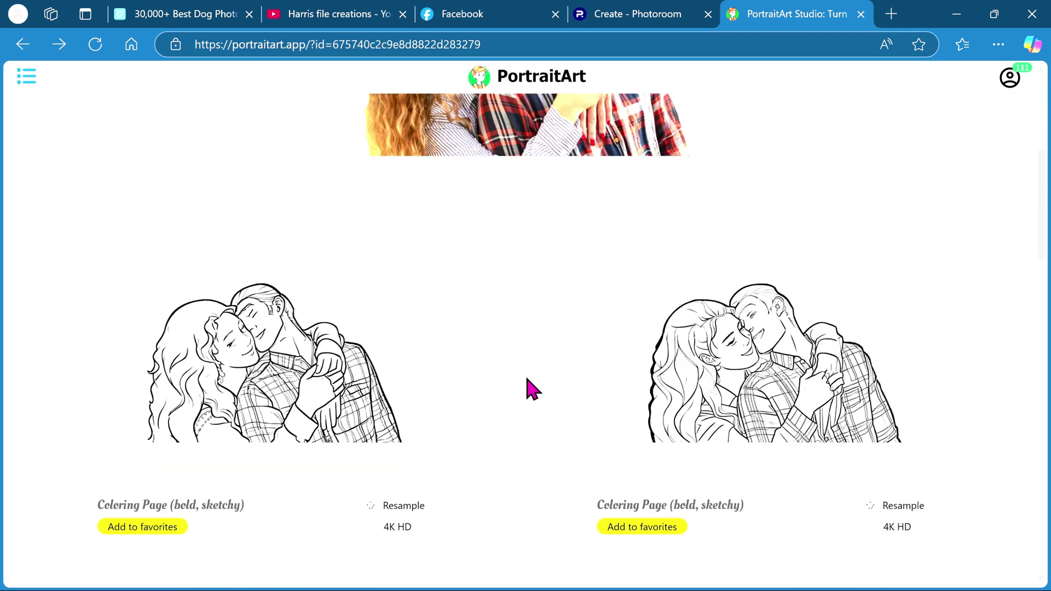
{"action": "scroll", "coordinate": [652, 379], "scroll_direction": "down", "scroll_amount": 6}
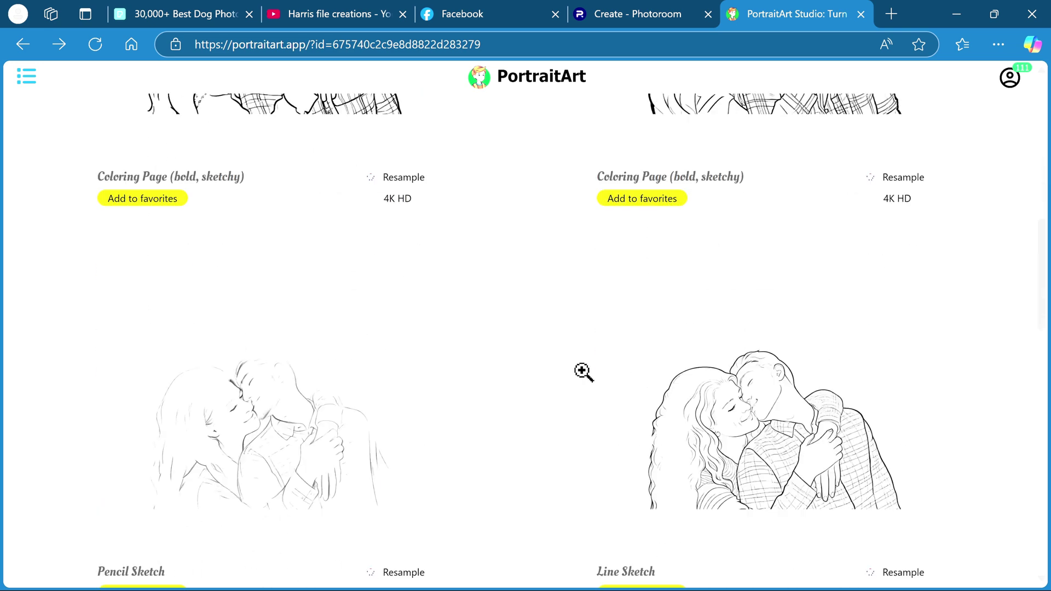
Step: Copy the couple's Pencil Sketch image and go back to LightBurn
{"action": "left_click", "coordinate": [290, 425]}
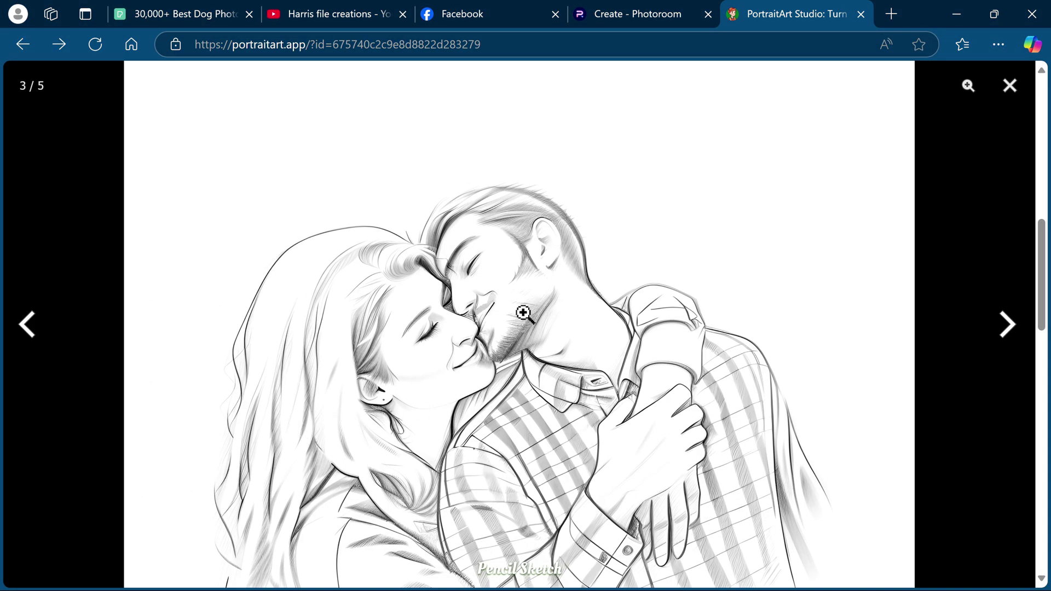
{"action": "right_click", "coordinate": [679, 349]}
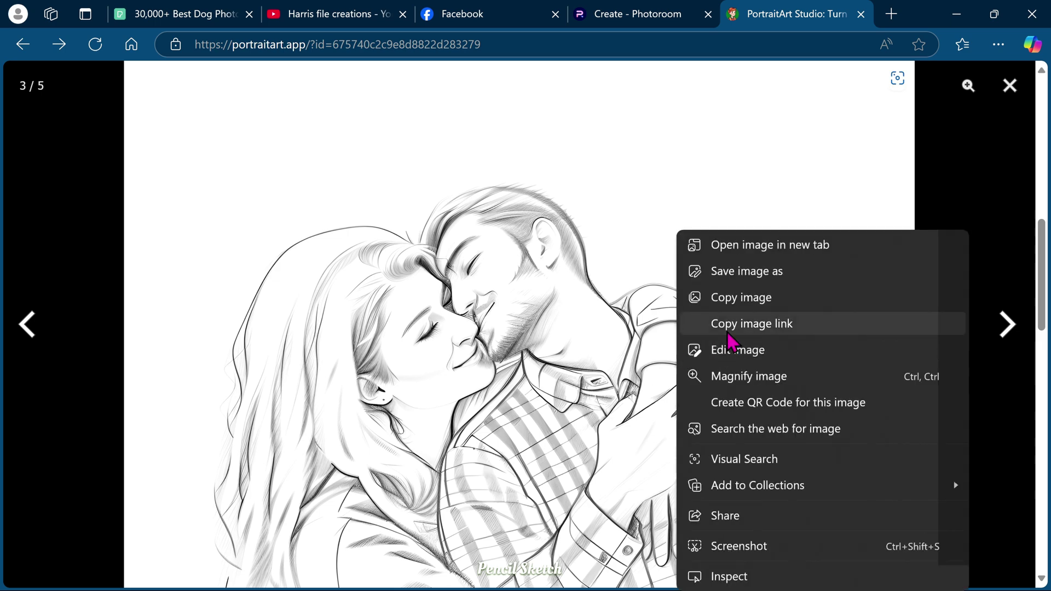
{"action": "left_click", "coordinate": [753, 298]}
{"action": "left_click", "coordinate": [1009, 102]}
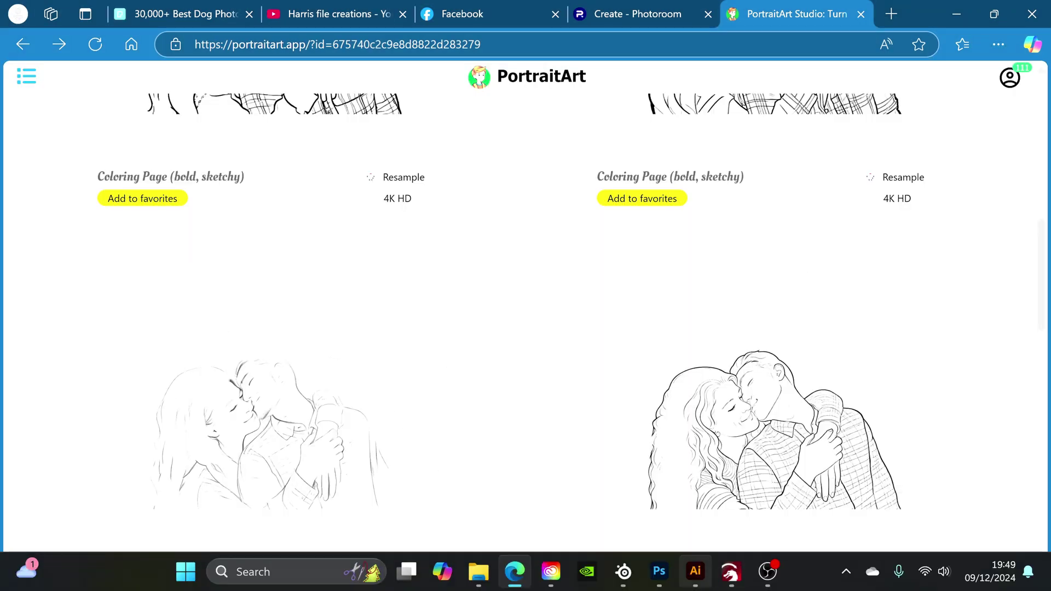
{"action": "left_click", "coordinate": [731, 572]}
Step: Replace the dog trace with the pasted couple pencil sketch
{"action": "key", "text": "Delete"}
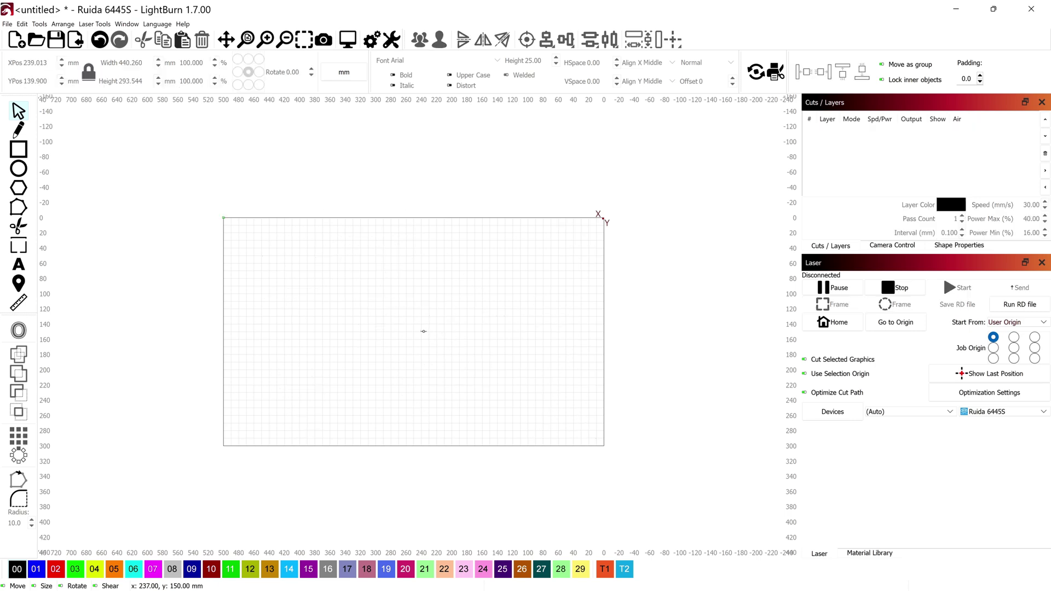
{"action": "right_click", "coordinate": [423, 335]}
{"action": "left_click", "coordinate": [466, 389]}
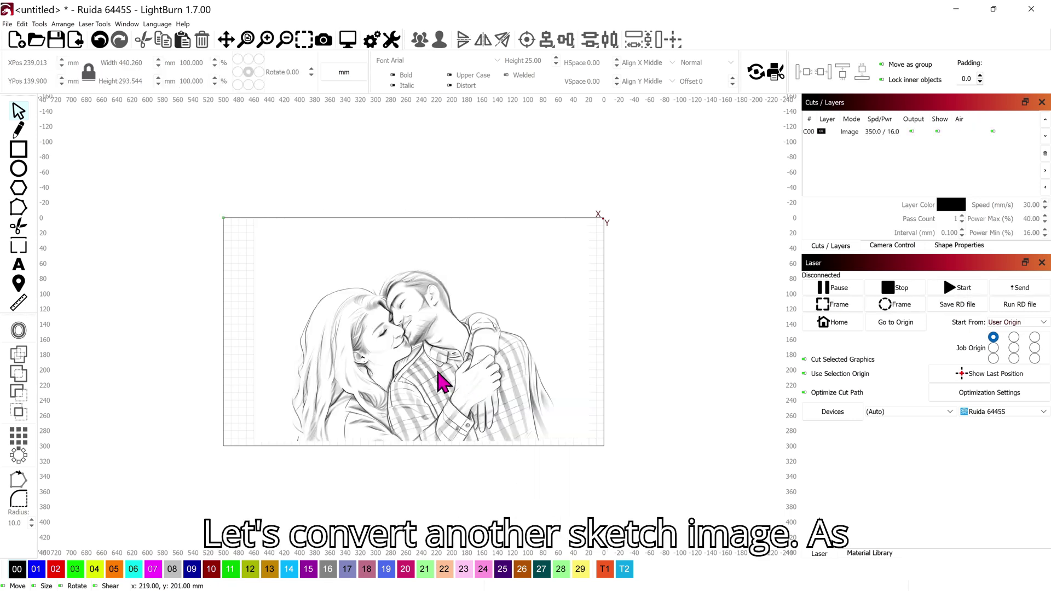
Step: Trace the couple sketch with the threshold raised from 128 to 158
{"action": "right_click", "coordinate": [434, 357]}
{"action": "left_click", "coordinate": [472, 299]}
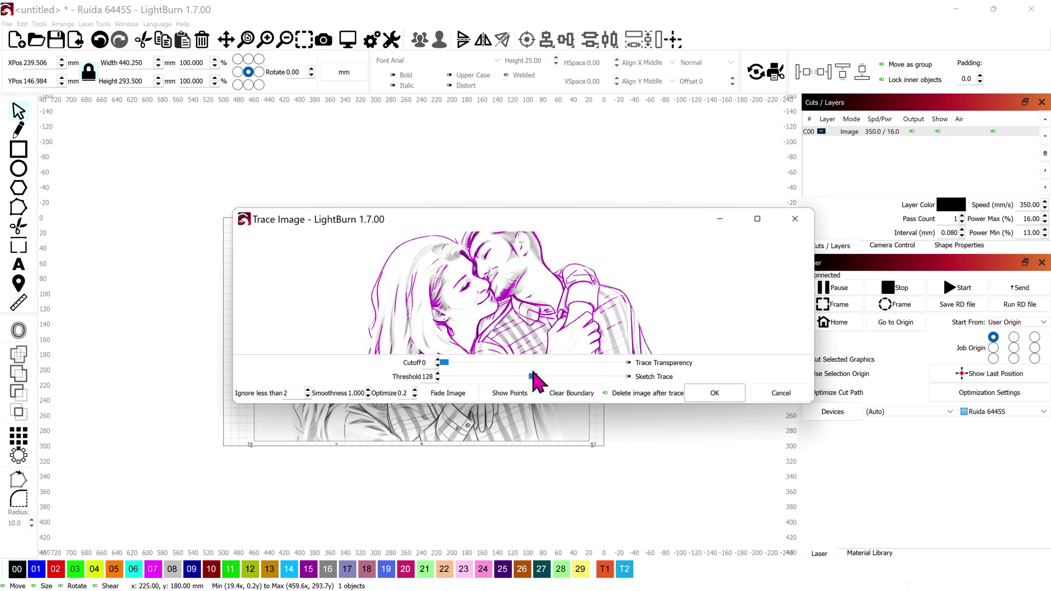
{"action": "left_click", "coordinate": [545, 377]}
{"action": "left_click", "coordinate": [561, 376]}
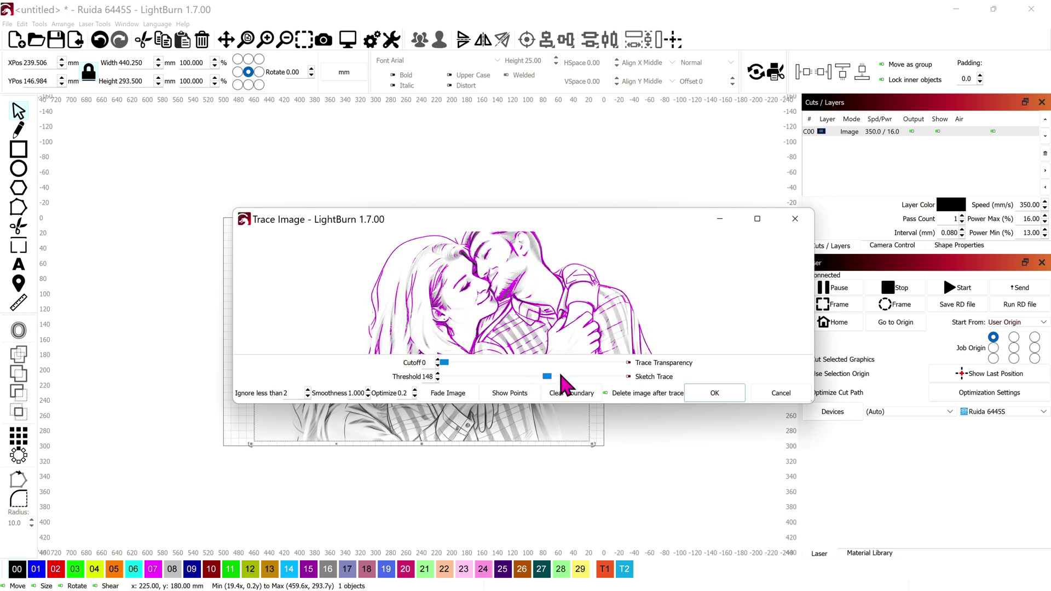
{"action": "left_click", "coordinate": [561, 376]}
{"action": "left_click", "coordinate": [707, 393]}
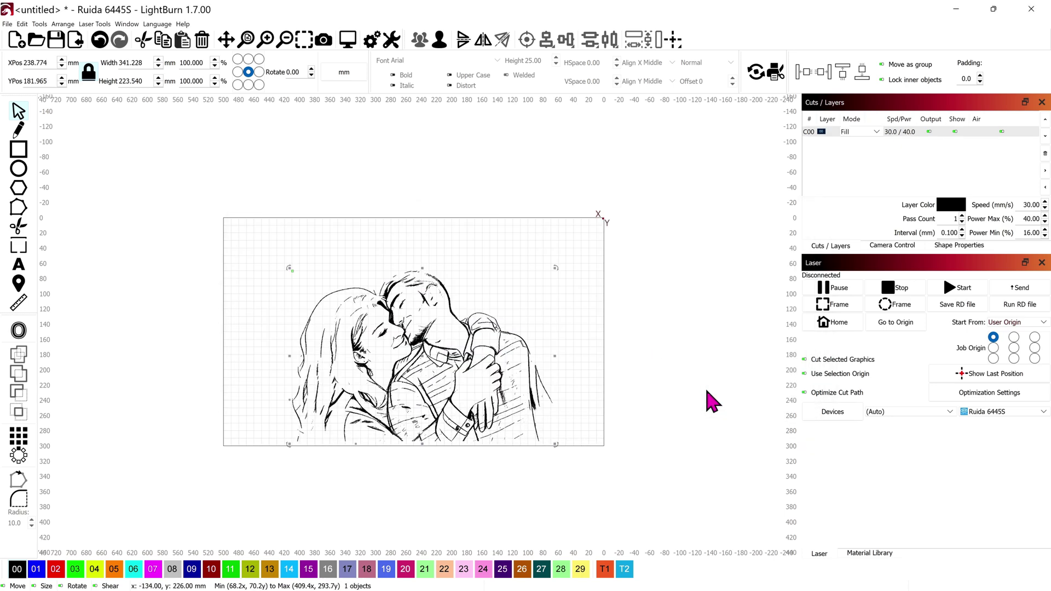
Step: Deselect the traced line art and zoom out to show the whole work area
{"action": "scroll", "coordinate": [434, 387], "scroll_direction": "up", "scroll_amount": 3}
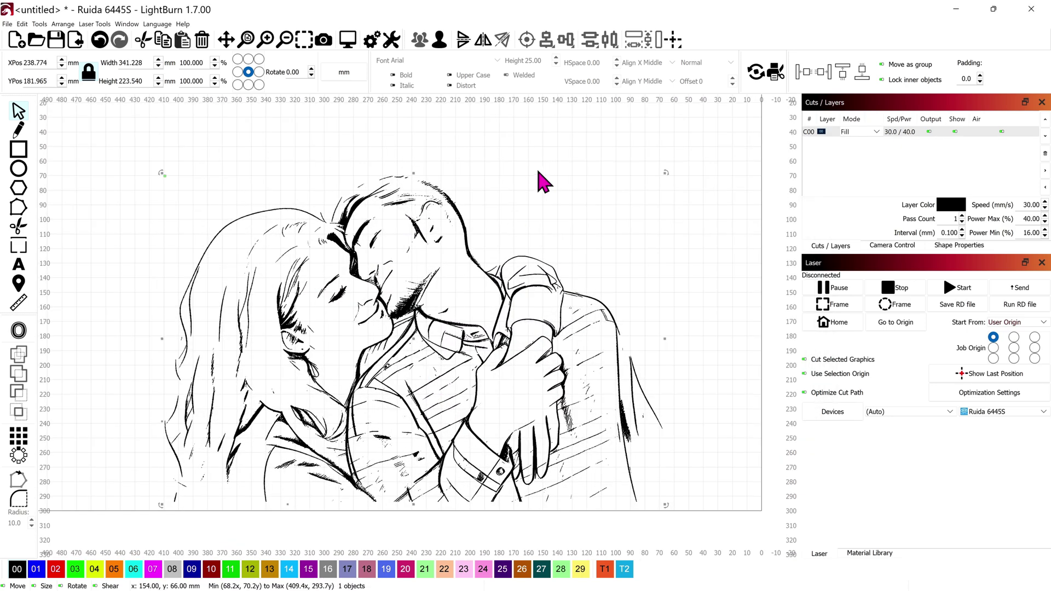
{"action": "left_click", "coordinate": [543, 182]}
{"action": "key", "text": "ctrl+shift+a"}
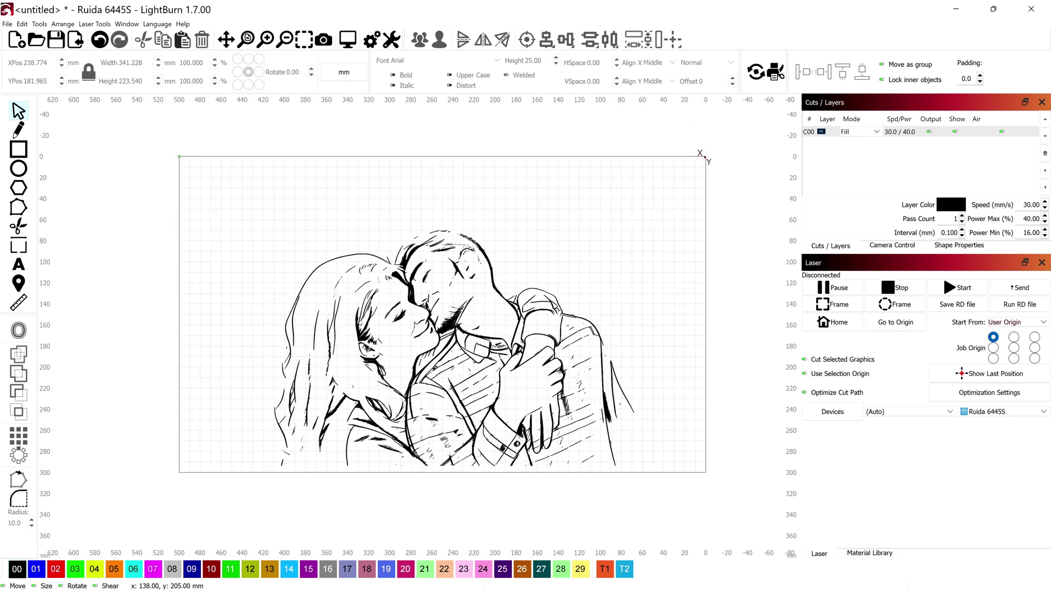
{"action": "key", "text": "minus"}
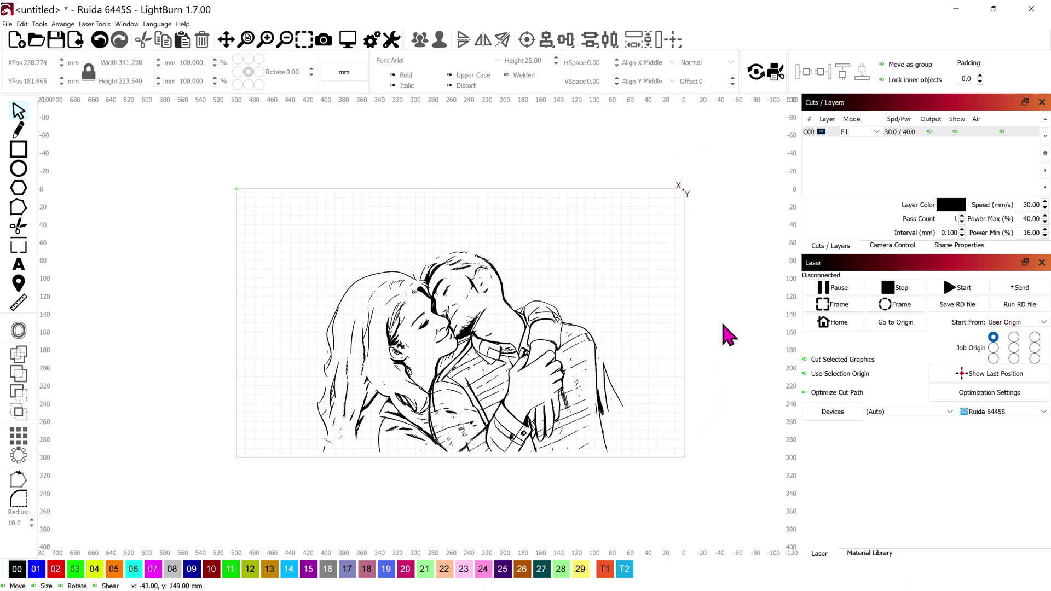
{"action": "scroll", "coordinate": [717, 296], "scroll_direction": "down", "scroll_amount": 1}
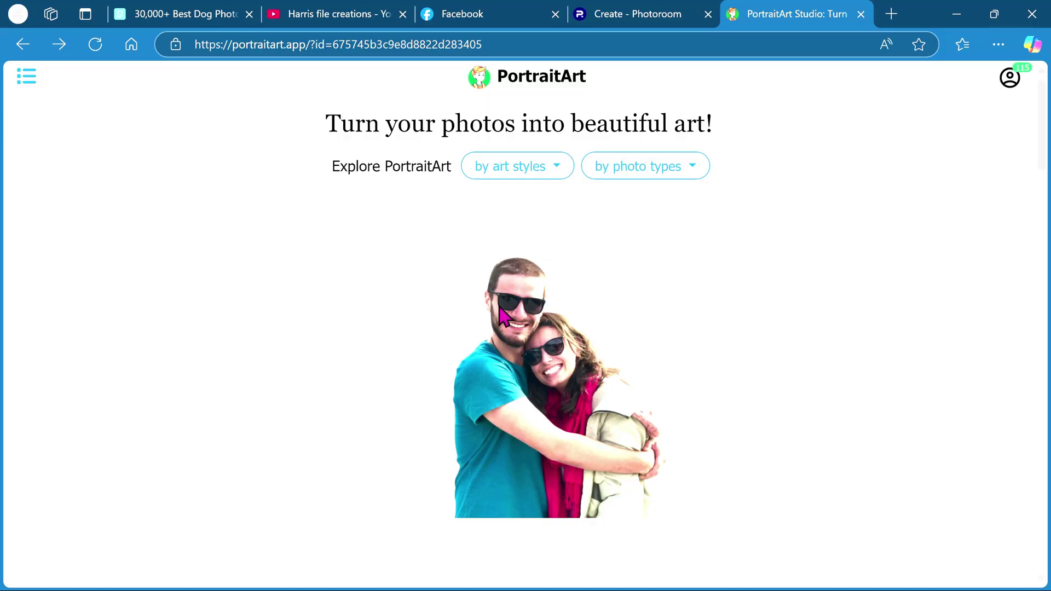
{"action": "scroll", "coordinate": [502, 321], "scroll_direction": "down", "scroll_amount": 10}
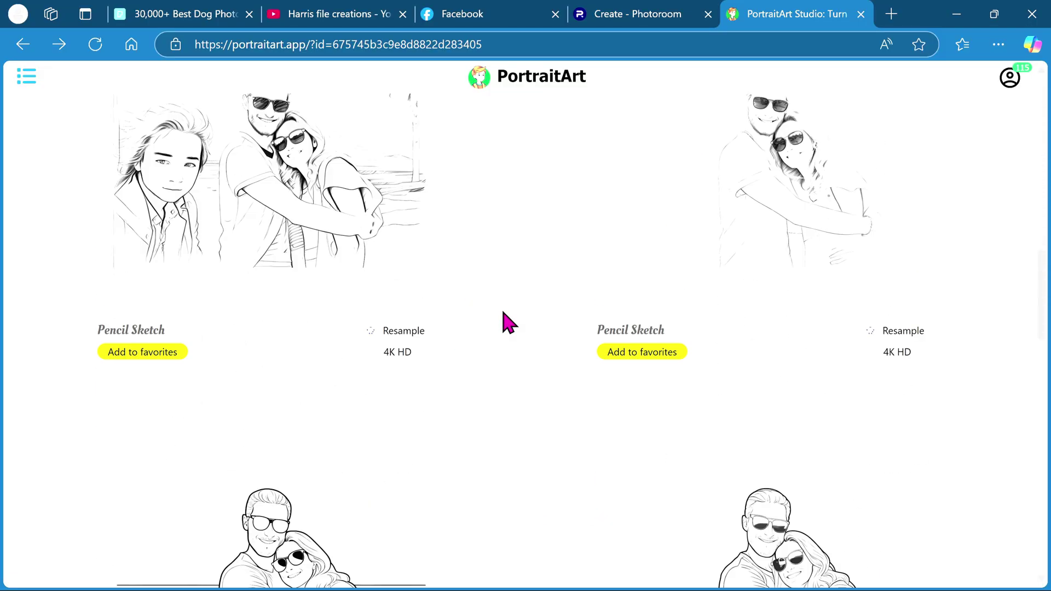
Step: Copy the right-hand couple-in-sunglasses pencil sketch from its full-screen viewer
{"action": "right_click", "coordinate": [789, 210]}
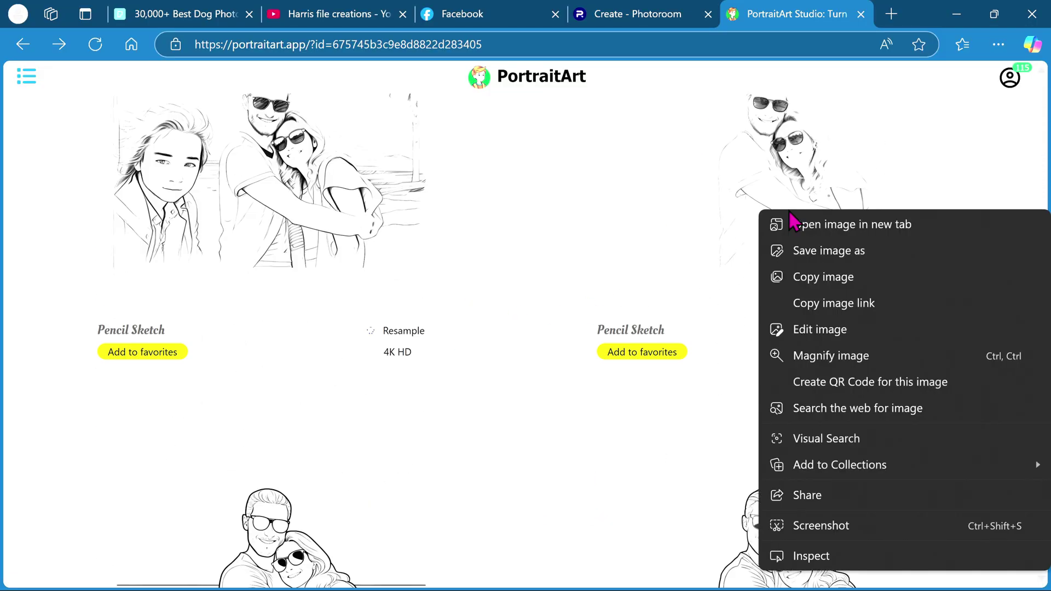
{"action": "left_click", "coordinate": [680, 206]}
{"action": "left_click", "coordinate": [681, 207]}
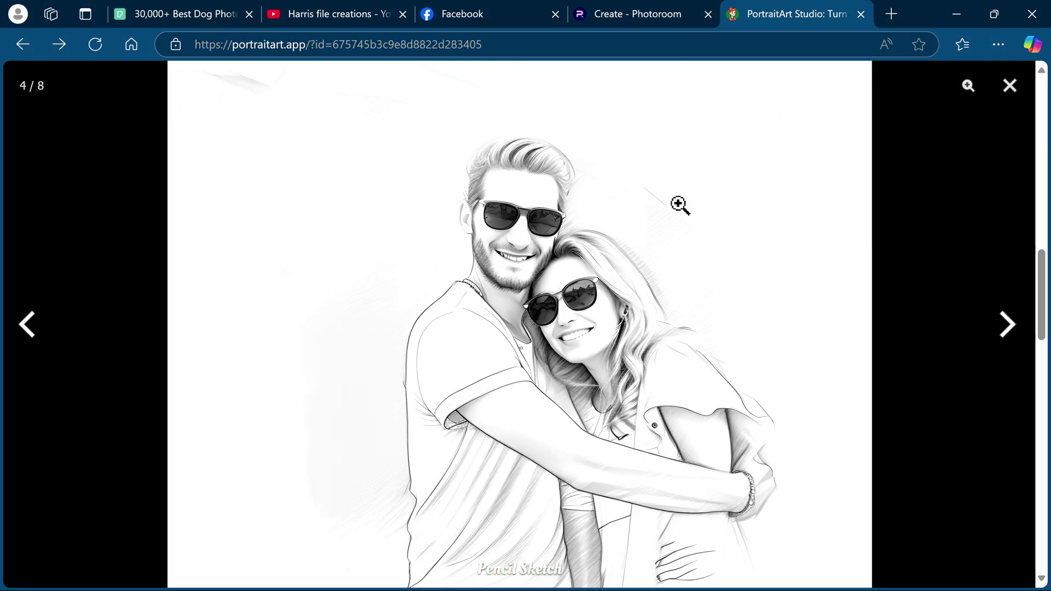
{"action": "right_click", "coordinate": [532, 350]}
{"action": "left_click", "coordinate": [639, 297]}
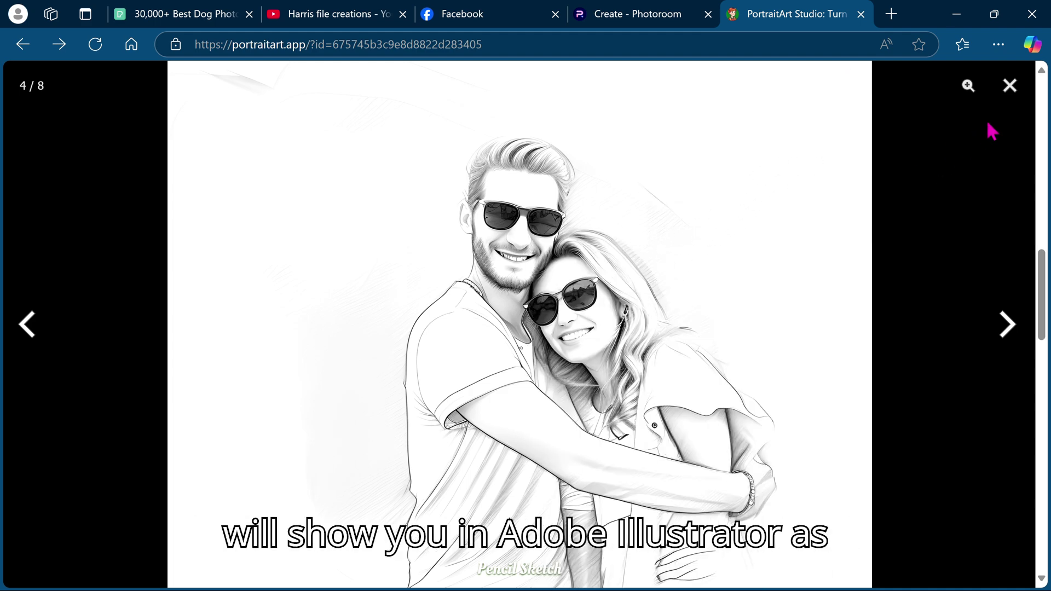
{"action": "left_click", "coordinate": [1010, 87]}
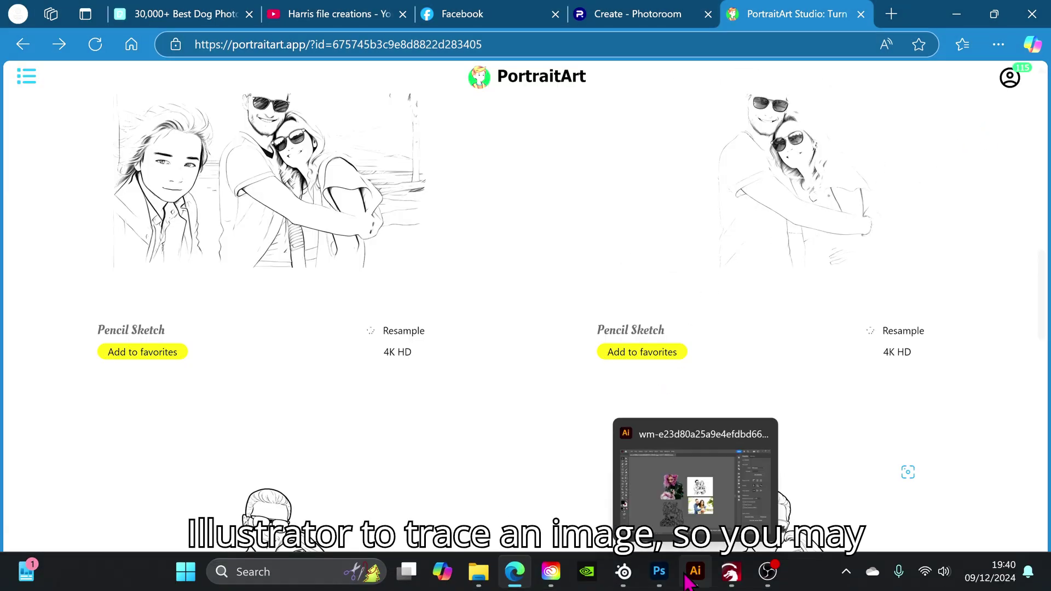
Step: In Illustrator, move all existing images left off the artboard
{"action": "left_click", "coordinate": [687, 579]}
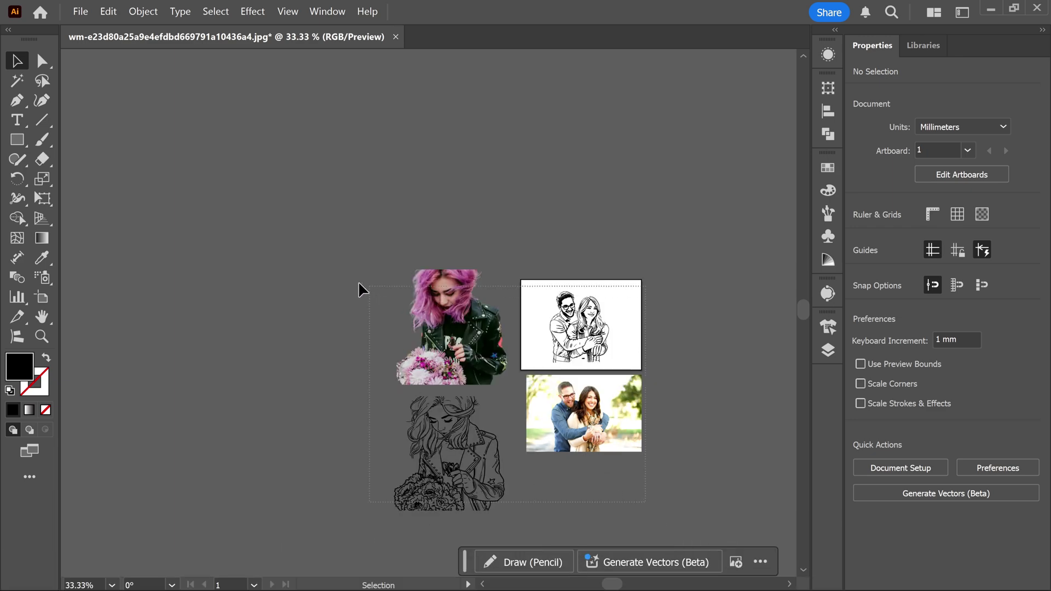
{"action": "key", "text": "ctrl+a"}
{"action": "left_click_drag", "start_coordinate": [570, 335], "coordinate": [328, 323]}
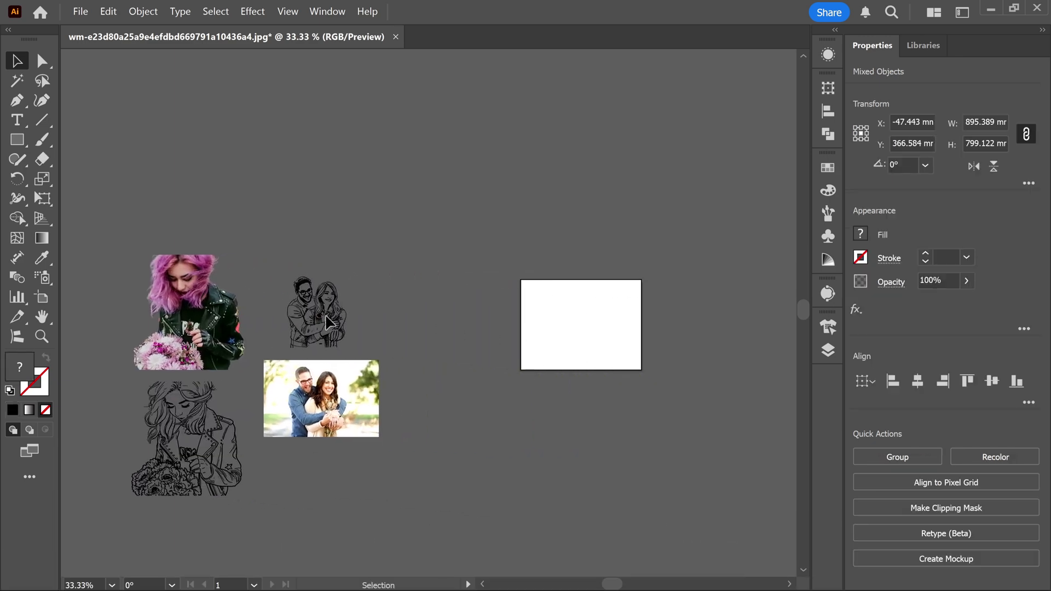
{"action": "left_click", "coordinate": [591, 323]}
Step: Paste the couple's pencil sketch and scale it to about 406 × 304 mm on the artboard
{"action": "right_click", "coordinate": [591, 323]}
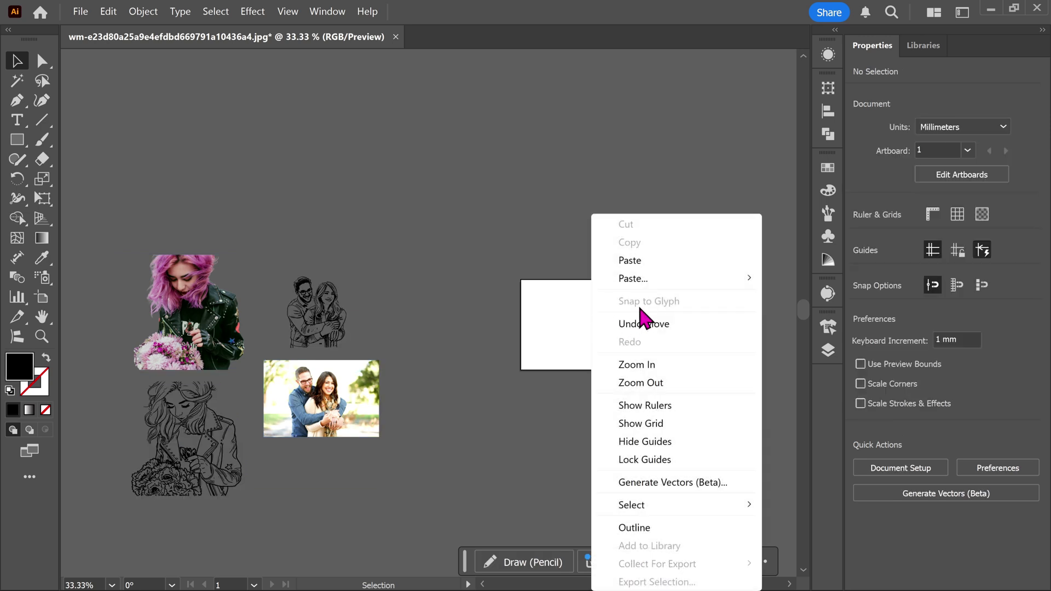
{"action": "left_click", "coordinate": [650, 263]}
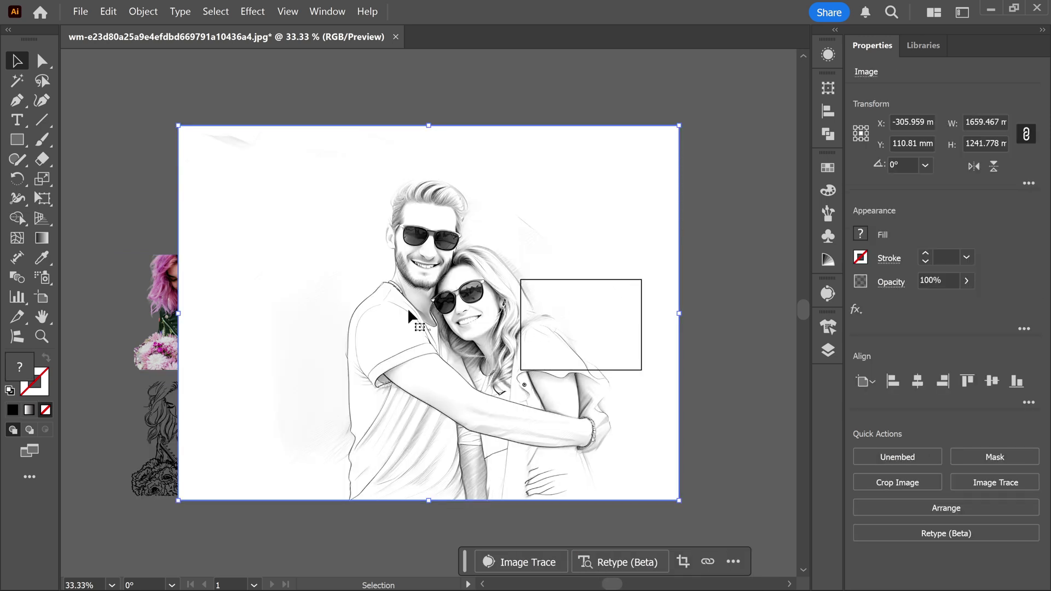
{"action": "left_click_drag", "start_coordinate": [409, 310], "coordinate": [556, 322]}
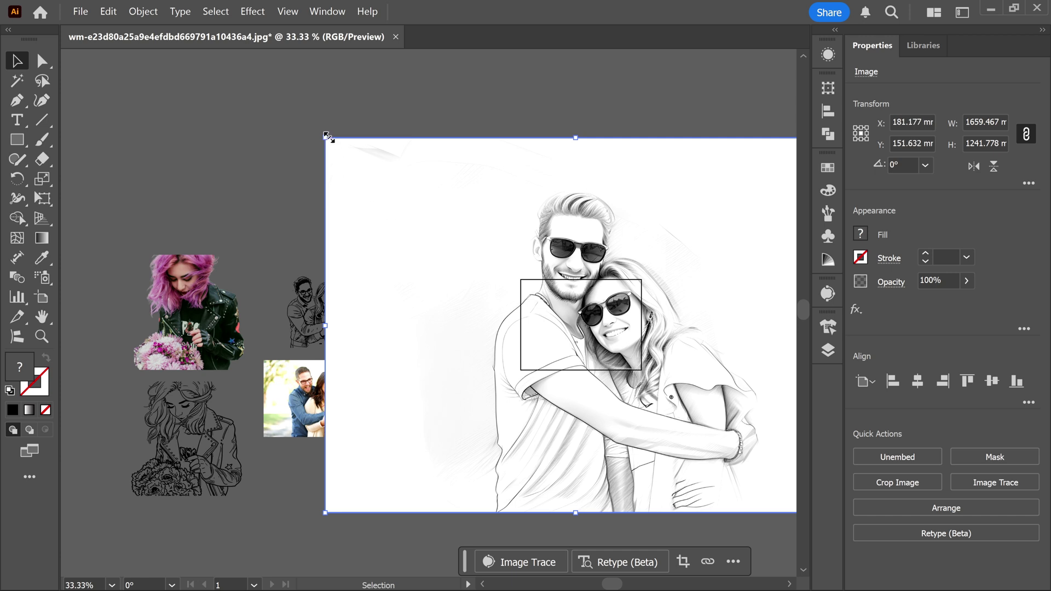
{"action": "mouse_move", "coordinate": [328, 137]}
{"action": "left_mouse_down"}
{"action": "mouse_move", "coordinate": [528, 343]}
{"action": "mouse_move", "coordinate": [626, 422]}
{"action": "left_mouse_up"}
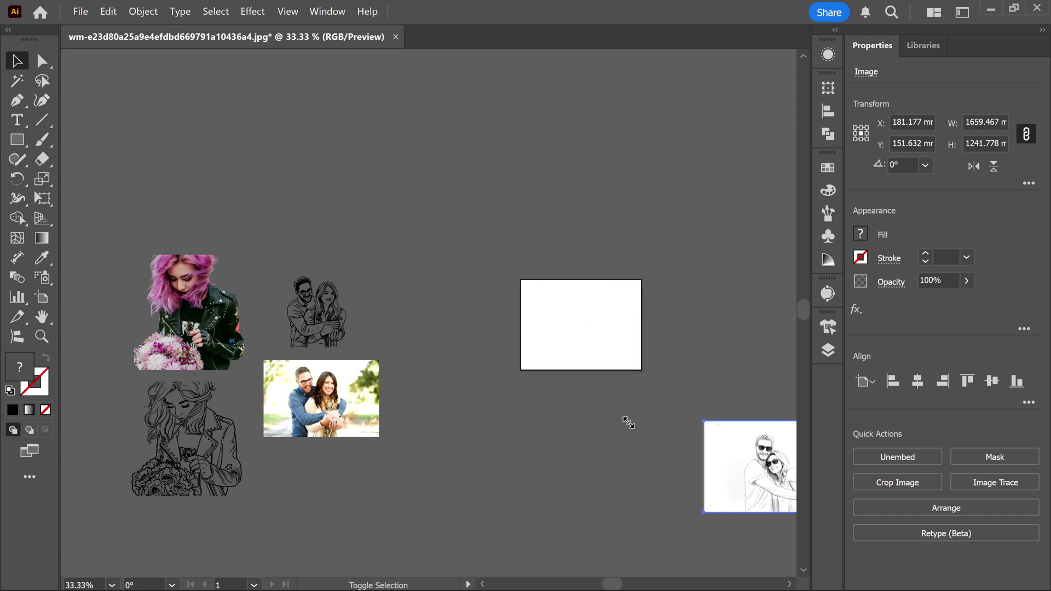
{"action": "left_click_drag", "start_coordinate": [726, 461], "coordinate": [564, 346]}
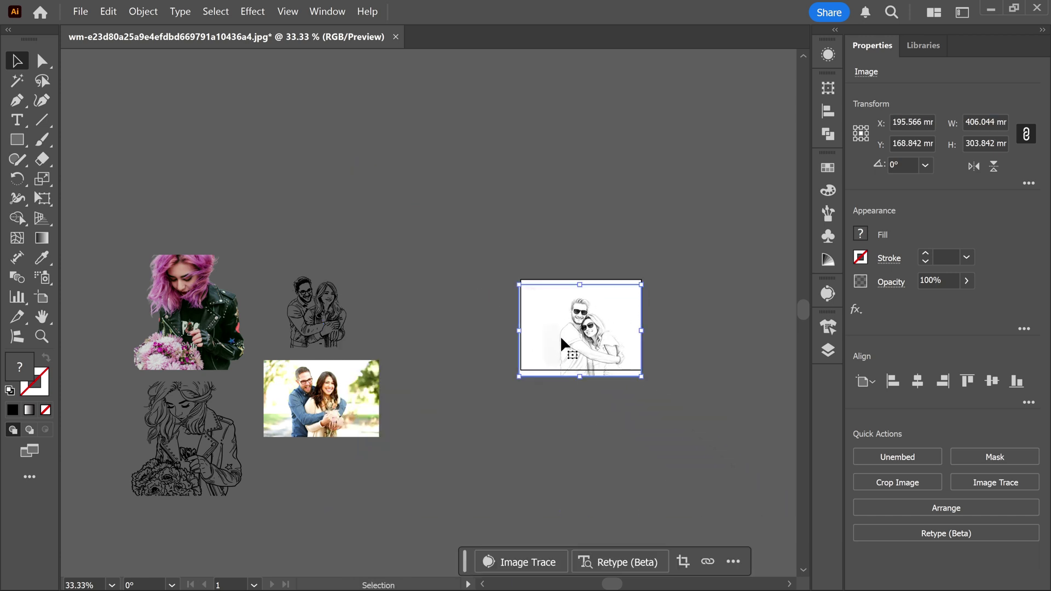
{"action": "key", "text": "ctrl+0"}
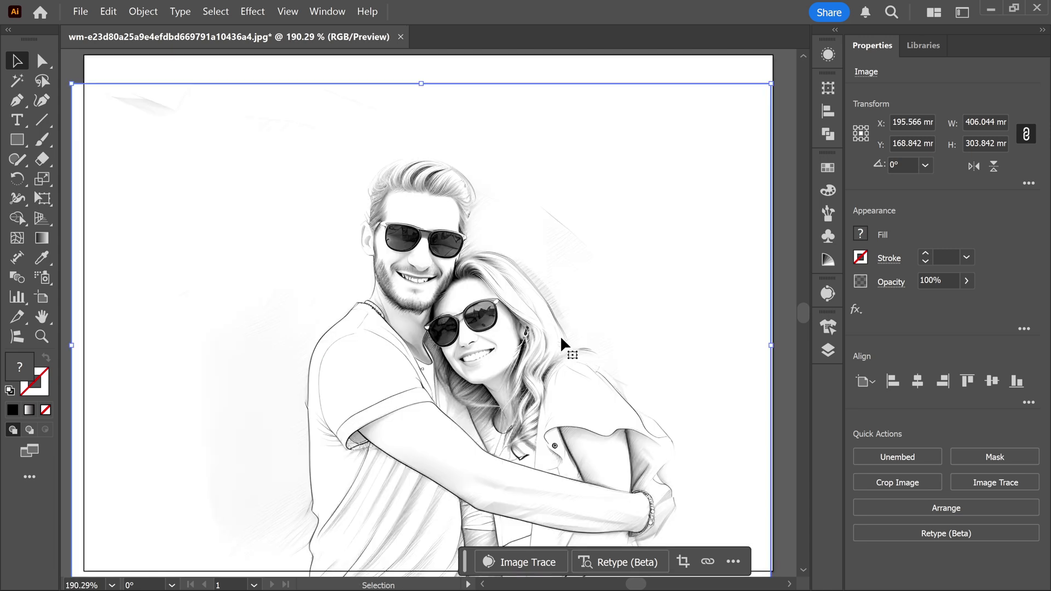
{"action": "scroll", "coordinate": [517, 389], "scroll_direction": "down", "scroll_amount": 3}
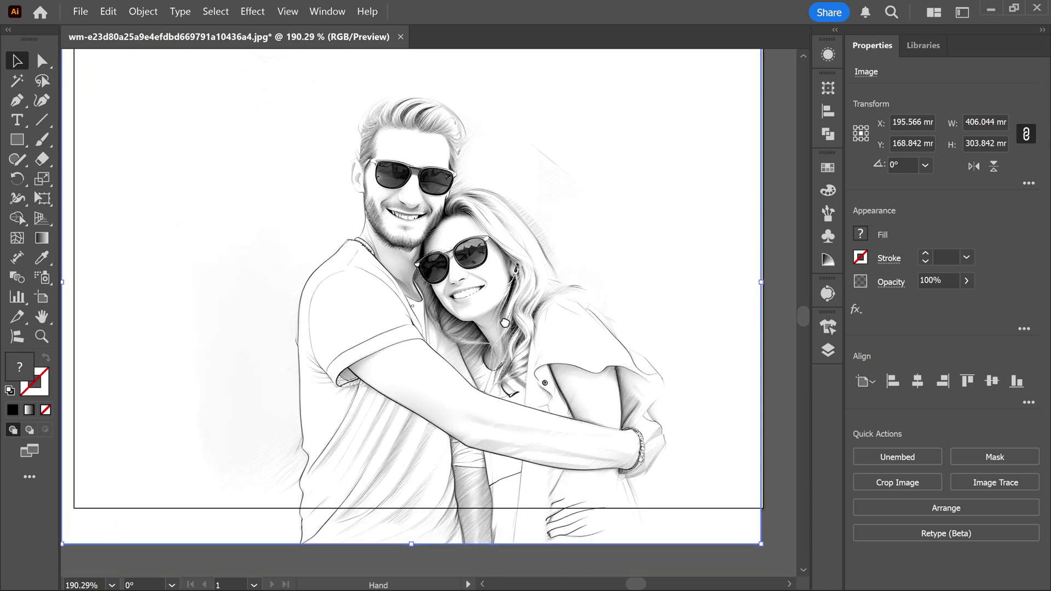
Step: Image Trace the sketch using the Black and White Logo preset
{"action": "left_click", "coordinate": [534, 564]}
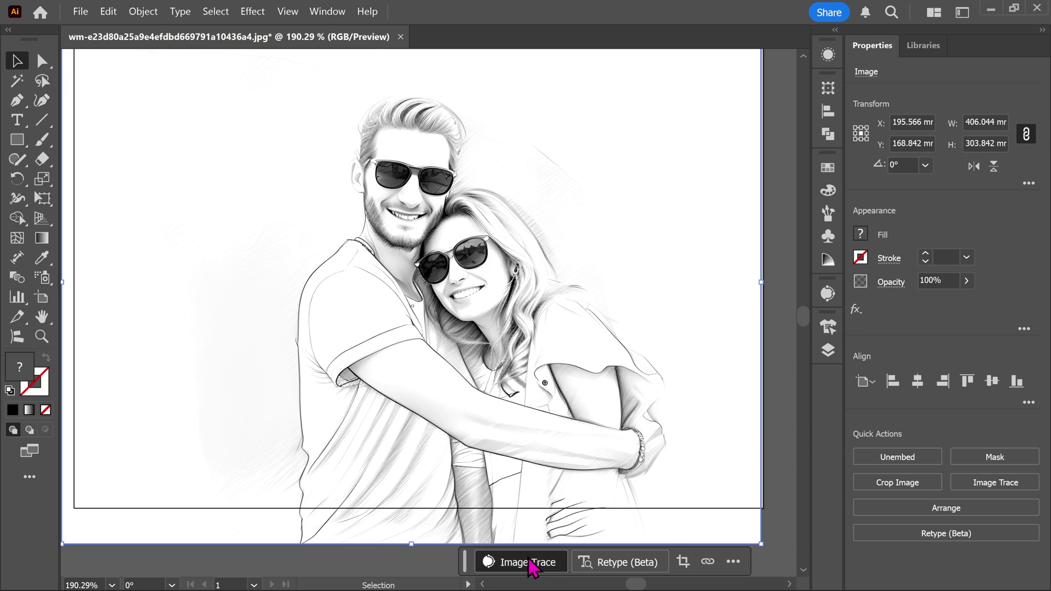
{"action": "left_click", "coordinate": [621, 307]}
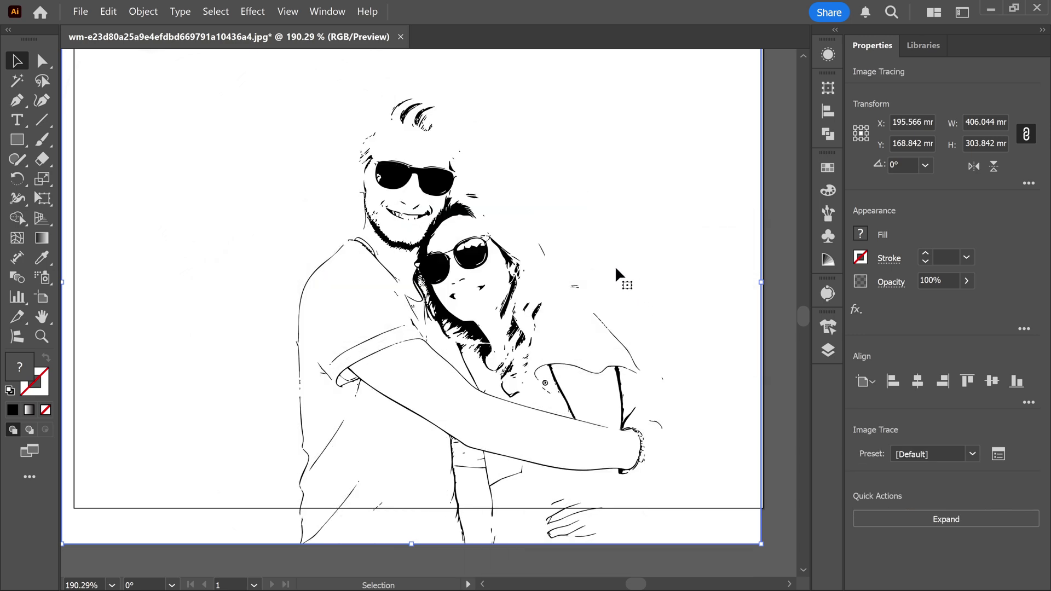
{"action": "key", "text": "ctrl+1"}
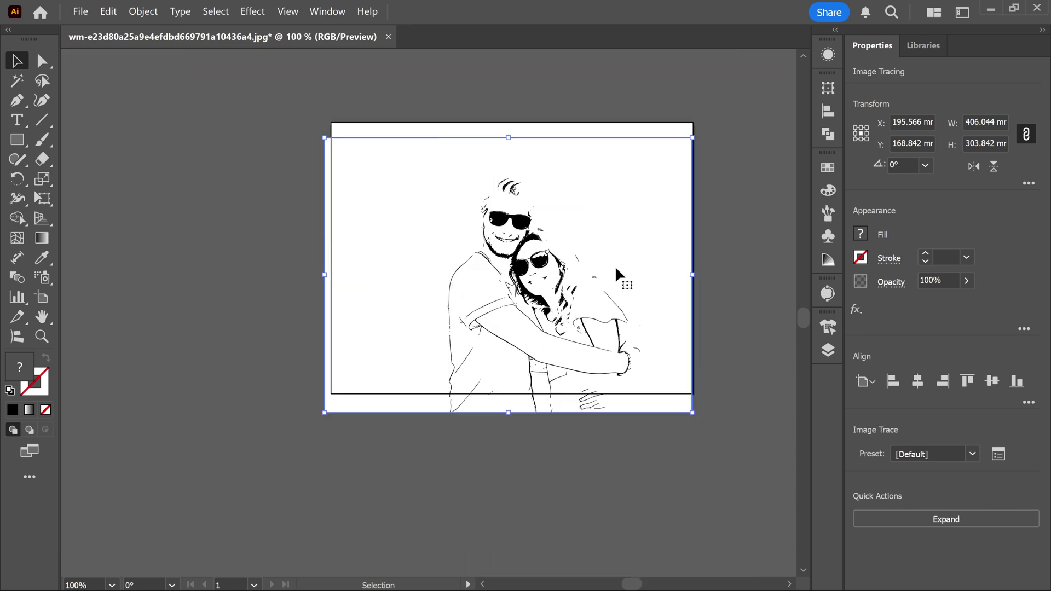
{"action": "left_click", "coordinate": [826, 299]}
{"action": "scroll", "coordinate": [549, 265], "scroll_direction": "up", "scroll_amount": 1}
{"action": "scroll", "coordinate": [549, 265], "scroll_direction": "right", "scroll_amount": 5}
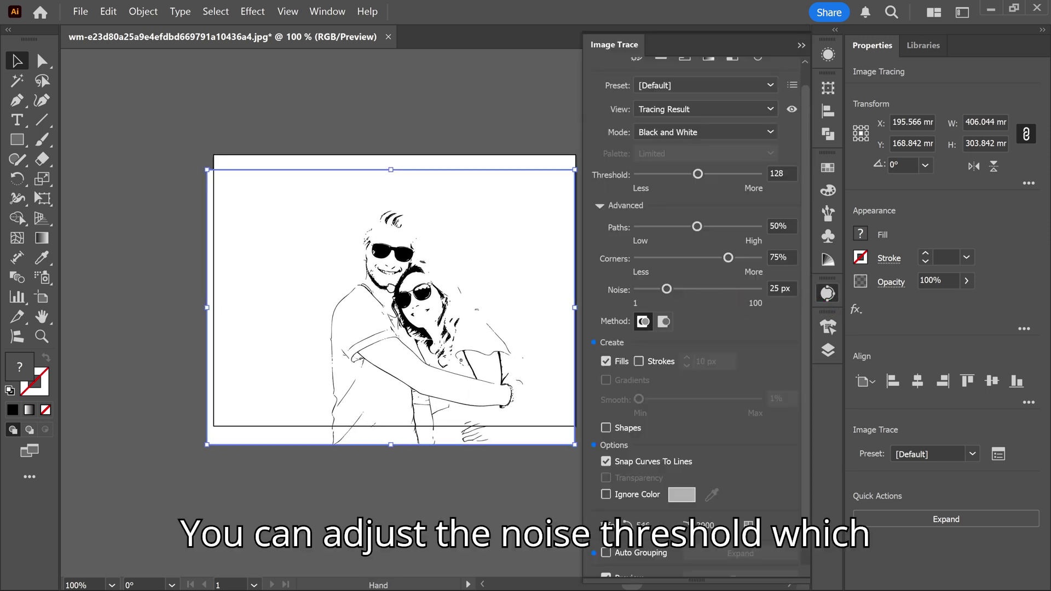
{"action": "left_click", "coordinate": [681, 92]}
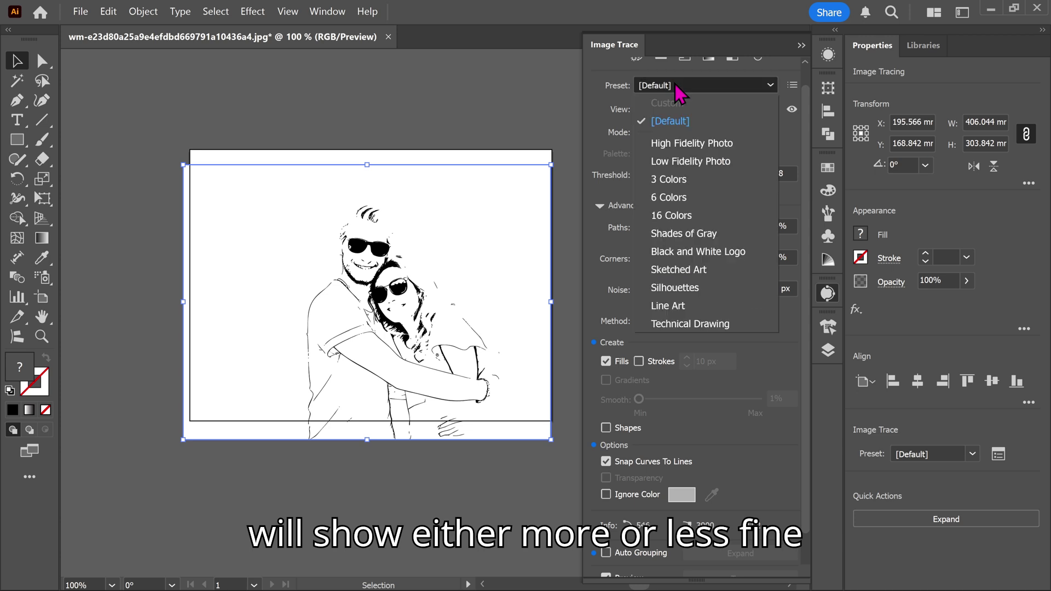
{"action": "left_click", "coordinate": [689, 261]}
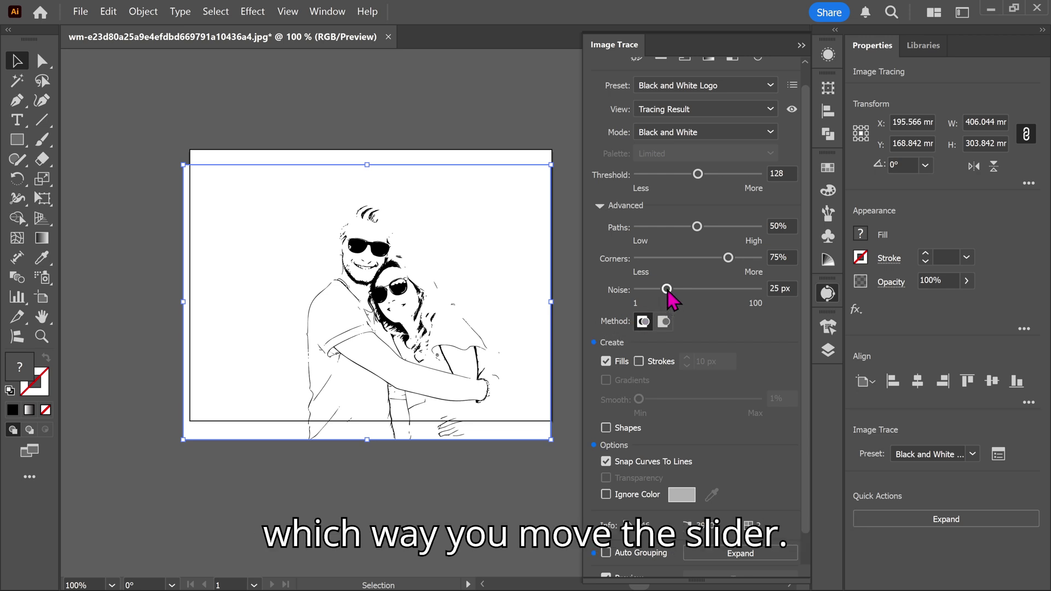
Step: Set trace Noise to 1 px and Threshold to 171
{"action": "left_click_drag", "start_coordinate": [668, 293], "coordinate": [633, 294]}
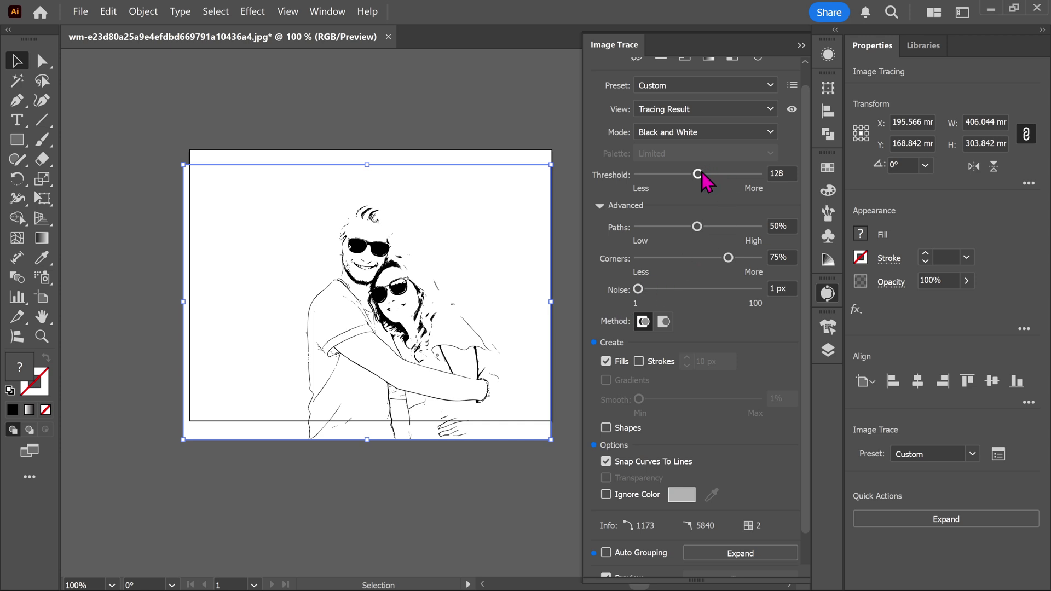
{"action": "left_click_drag", "start_coordinate": [704, 175], "coordinate": [716, 175]}
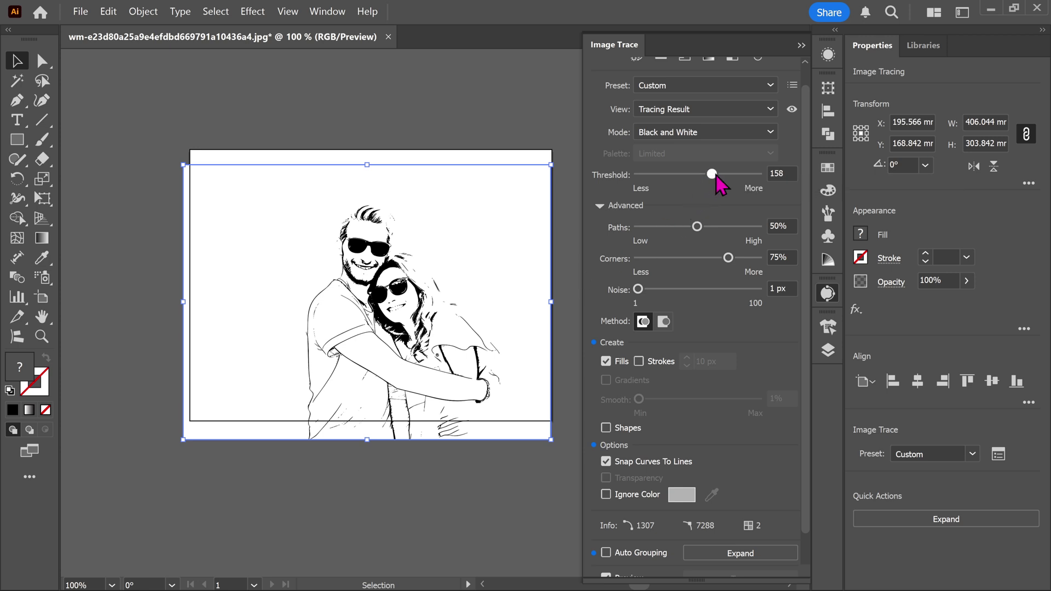
{"action": "left_click_drag", "start_coordinate": [712, 174], "coordinate": [719, 175]}
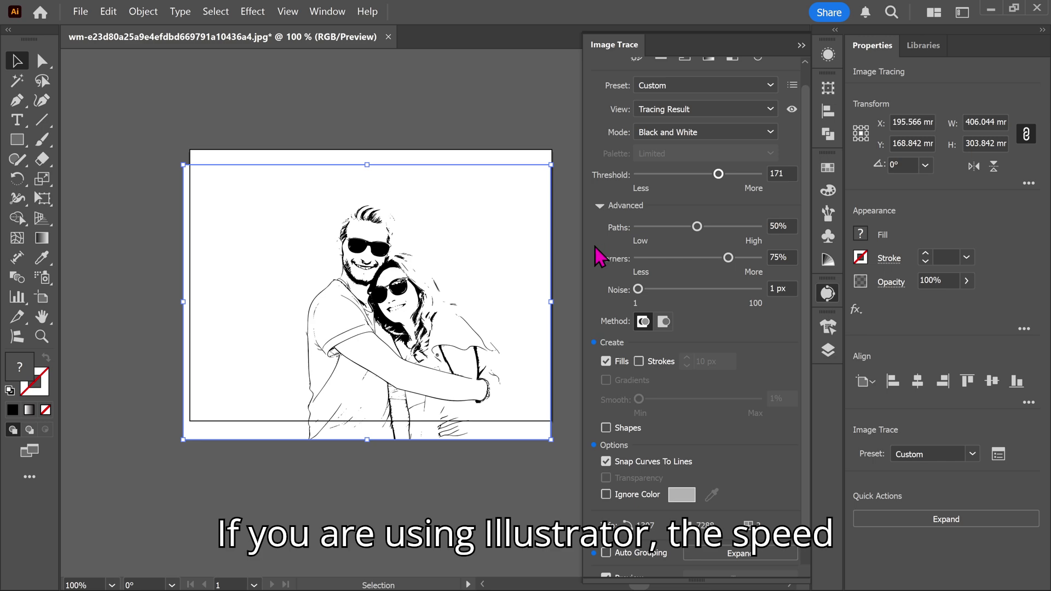
{"action": "scroll", "coordinate": [445, 300], "scroll_direction": "up", "scroll_amount": 3}
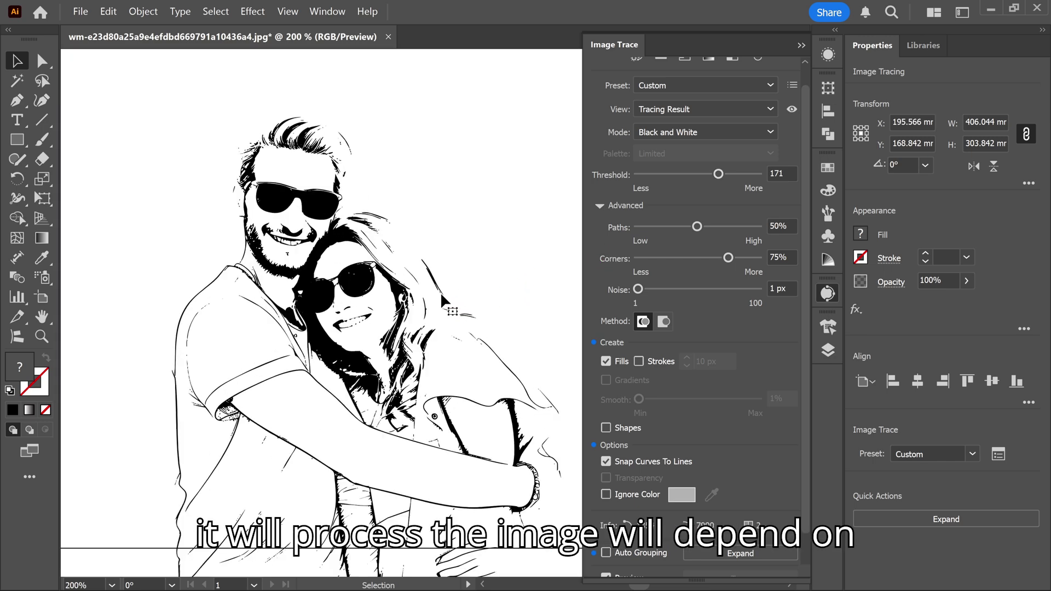
{"action": "scroll", "coordinate": [445, 300], "scroll_direction": "down", "scroll_amount": 2}
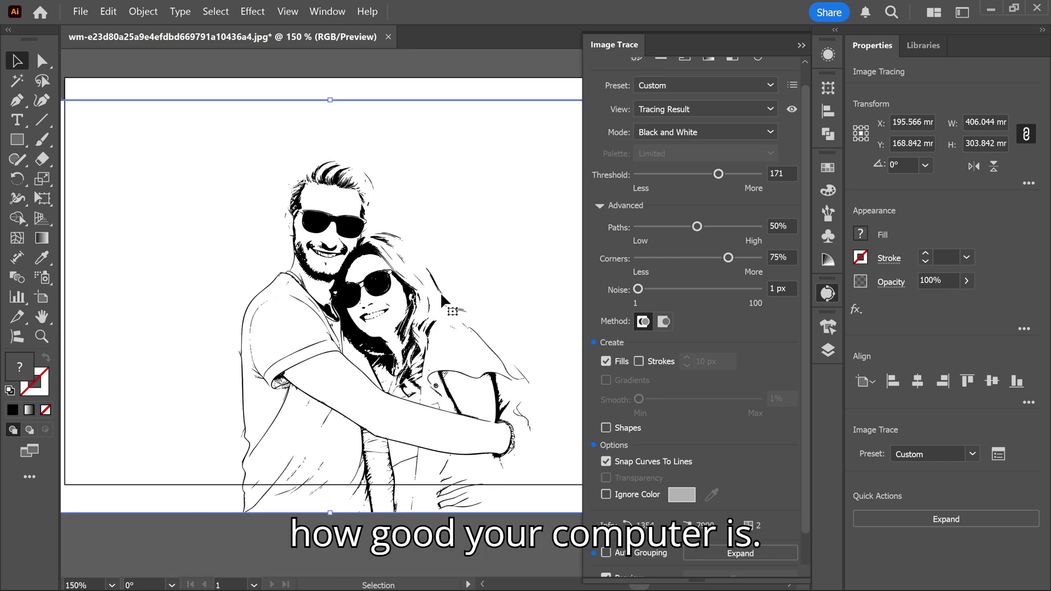
Step: Apply the Sketched Art trace preset with noise lowered to 1 px, then zoom out
{"action": "left_click", "coordinate": [694, 86]}
{"action": "left_click", "coordinate": [667, 274]}
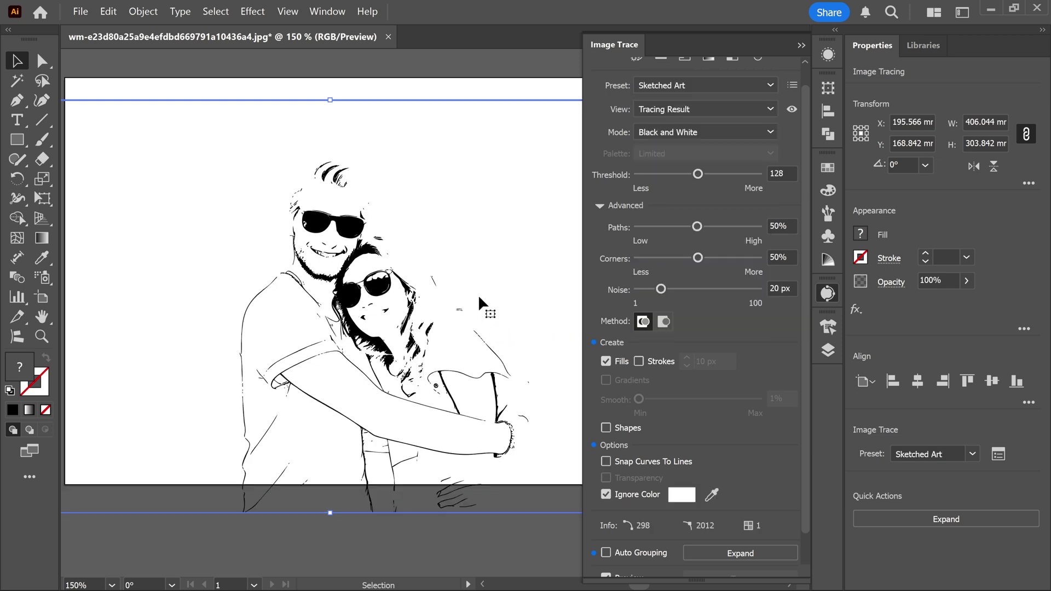
{"action": "left_click_drag", "start_coordinate": [661, 289], "coordinate": [630, 293]}
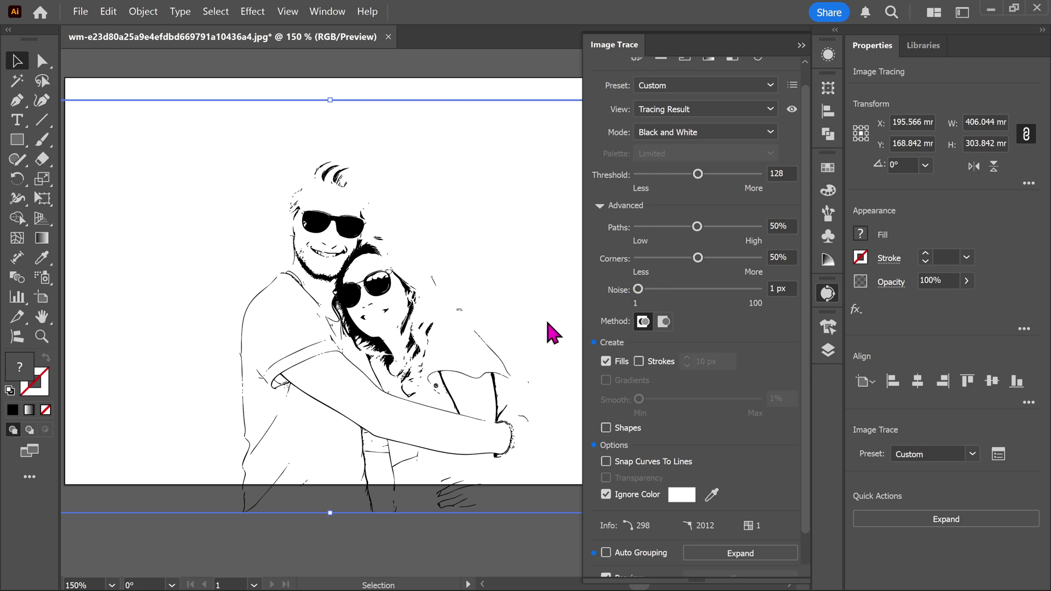
{"action": "key", "text": "ctrl+minus"}
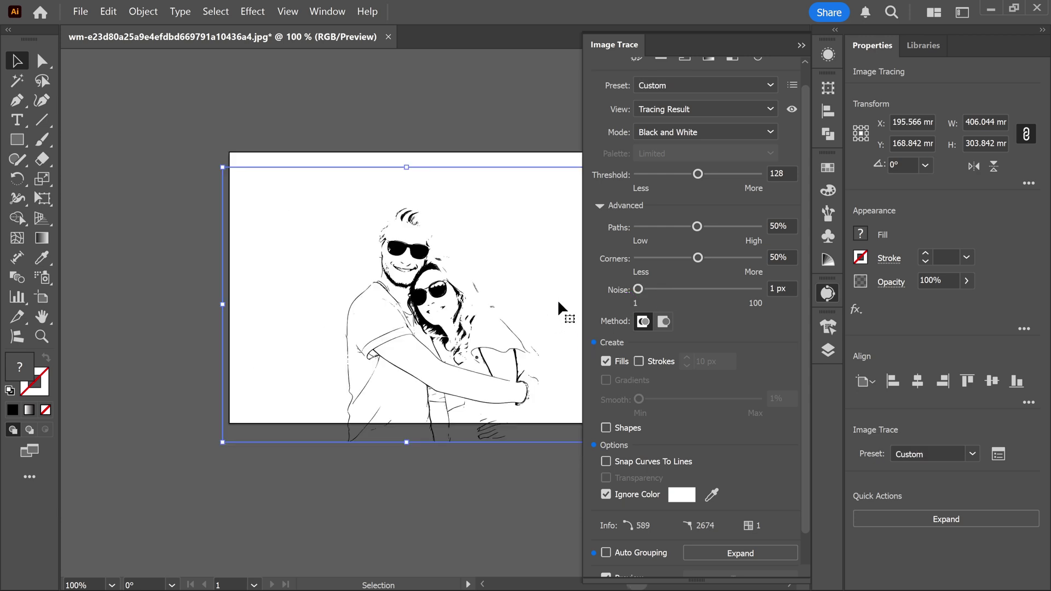
Step: Retrace the couple sketch with the High Fidelity Photo preset
{"action": "left_click", "coordinate": [679, 90]}
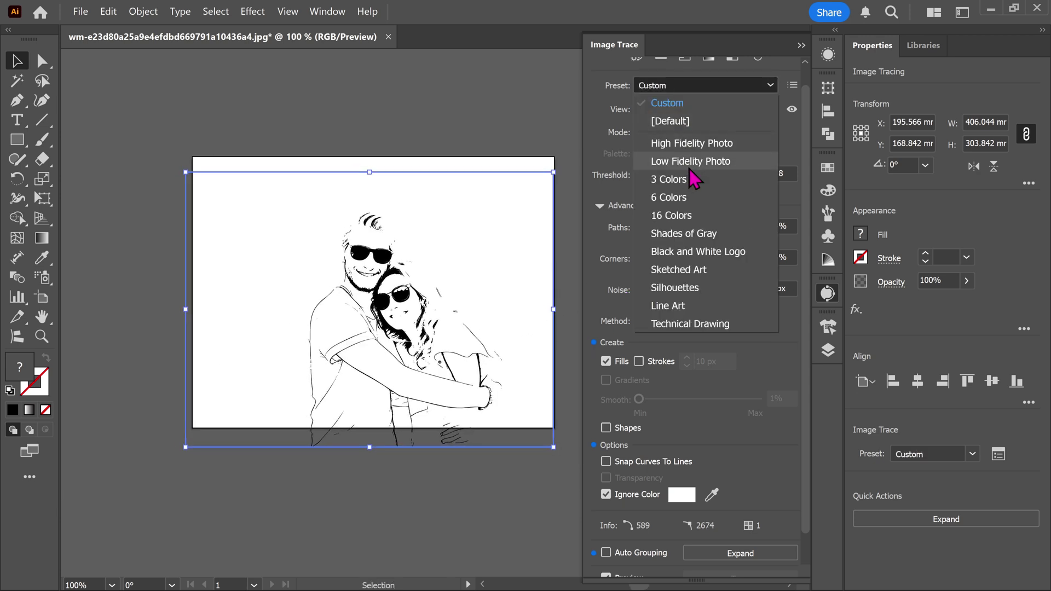
{"action": "left_click", "coordinate": [731, 146]}
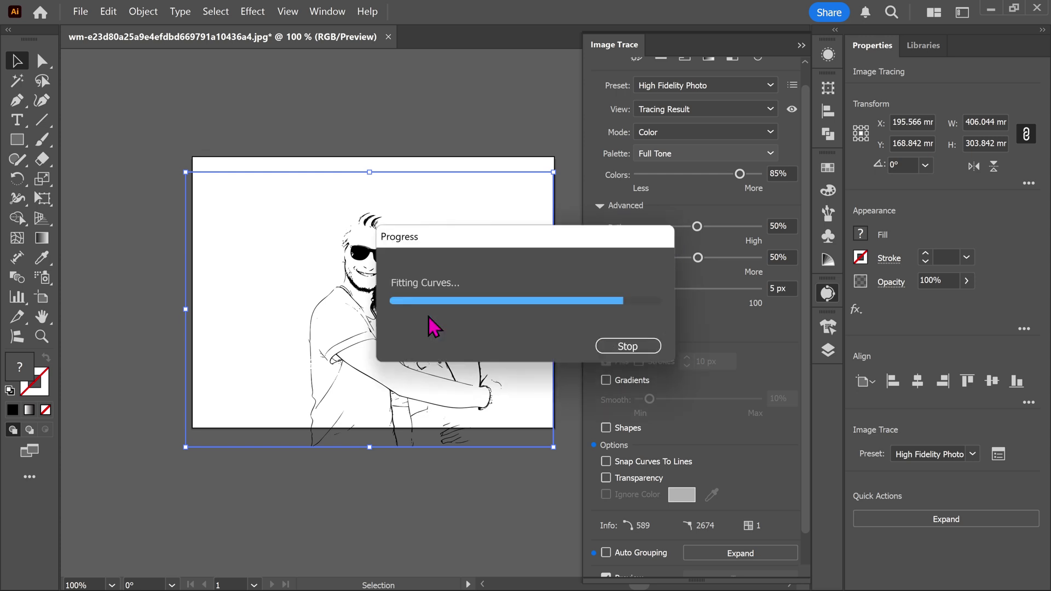
{"action": "scroll", "coordinate": [428, 327], "scroll_direction": "up", "scroll_amount": 3}
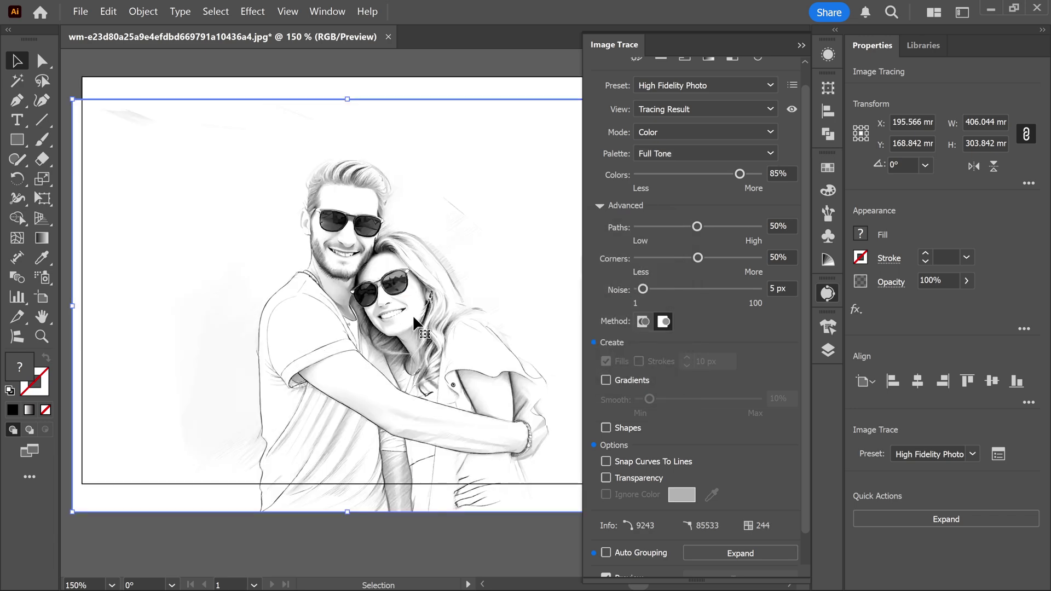
{"action": "scroll", "coordinate": [419, 325], "scroll_direction": "down", "scroll_amount": 3}
Step: Leave the palette at Full Tone and retrace with the 3 Colors preset
{"action": "left_click", "coordinate": [697, 154]}
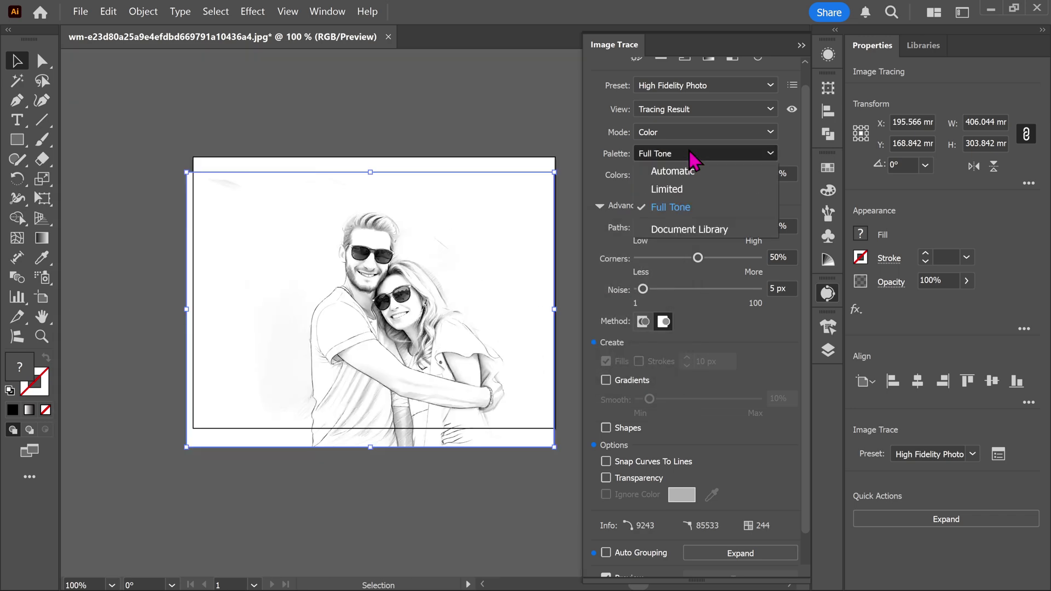
{"action": "left_click", "coordinate": [689, 157]}
{"action": "left_click", "coordinate": [704, 97]}
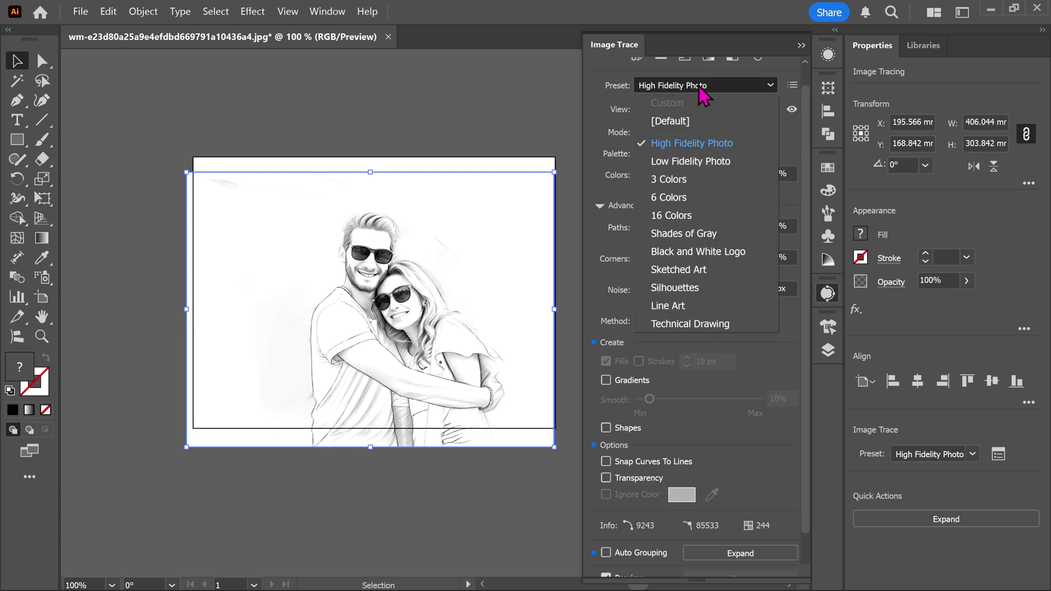
{"action": "left_click", "coordinate": [711, 181]}
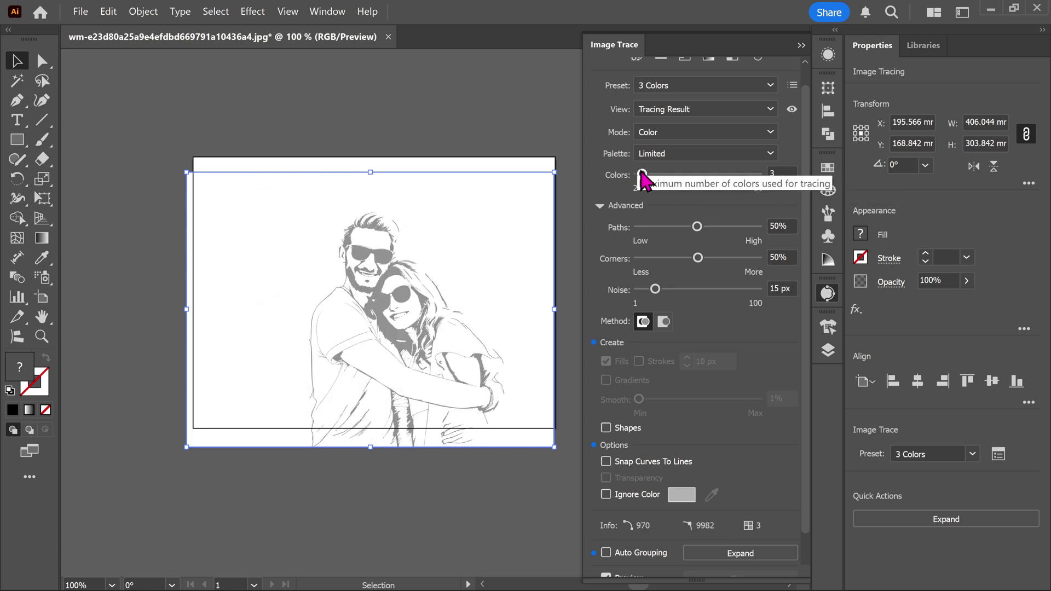
Step: Limit the trace to 2 colours and zoom in to check it
{"action": "left_click", "coordinate": [642, 174]}
{"action": "type", "text": "2"}
{"action": "key", "text": "Return"}
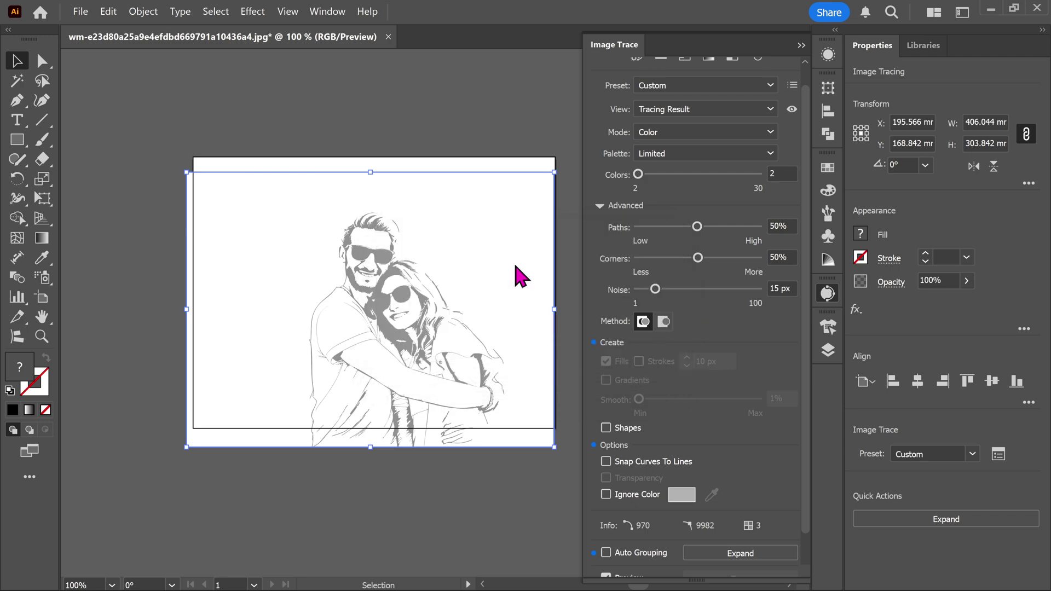
{"action": "key", "text": "ctrl+equal"}
{"action": "key", "text": "ctrl+equal"}
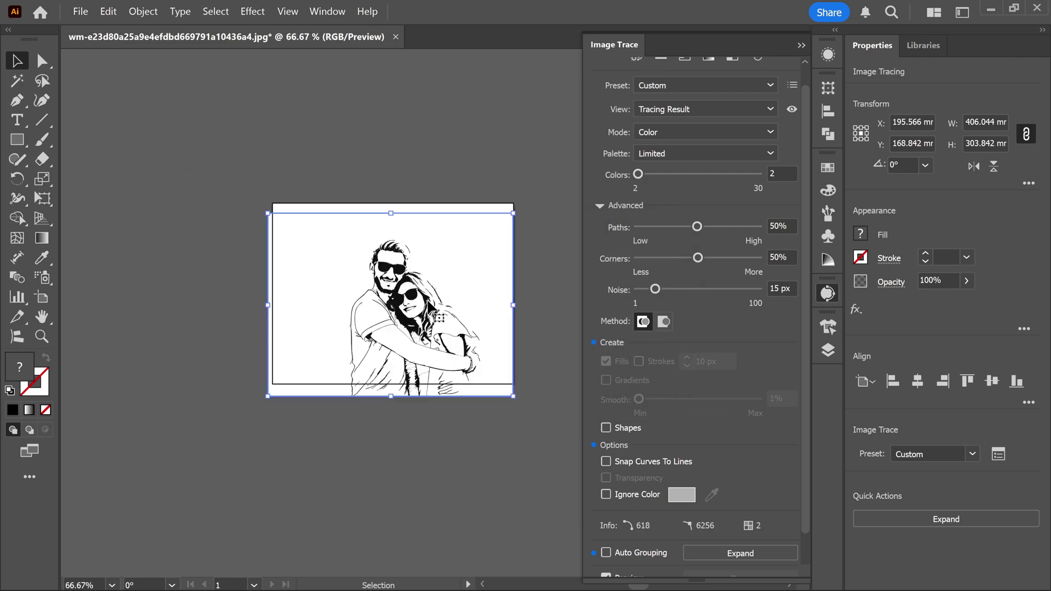
Step: Reselect the traced image and tick Ignore Color so white is dropped
{"action": "left_click", "coordinate": [531, 281]}
{"action": "key", "text": "ctrl+z"}
{"action": "left_click", "coordinate": [606, 494]}
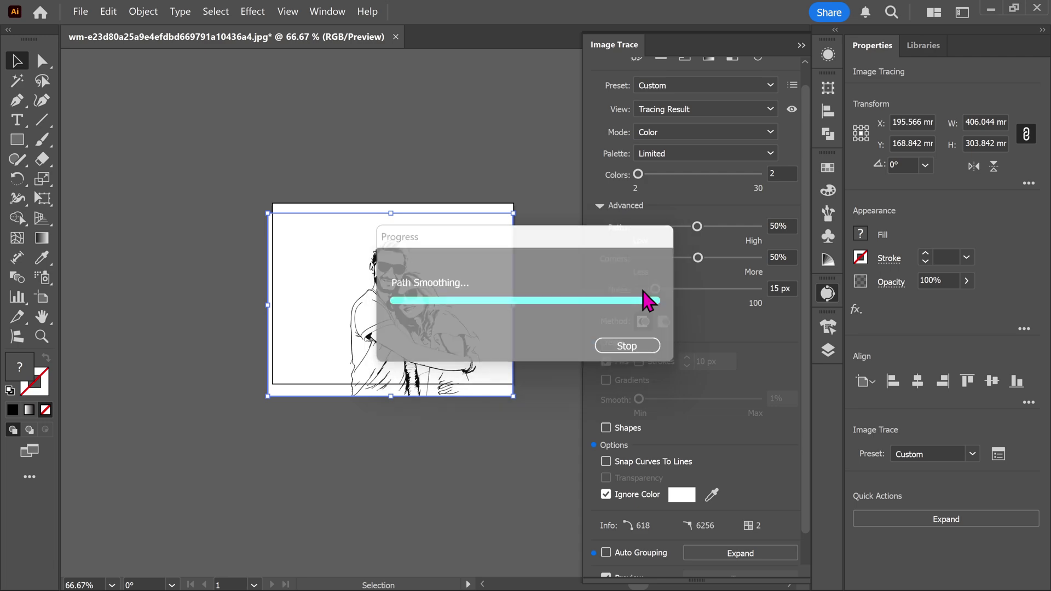
{"action": "scroll", "coordinate": [434, 297], "scroll_direction": "up", "scroll_amount": 3}
{"action": "scroll", "coordinate": [442, 324], "scroll_direction": "down", "scroll_amount": 2}
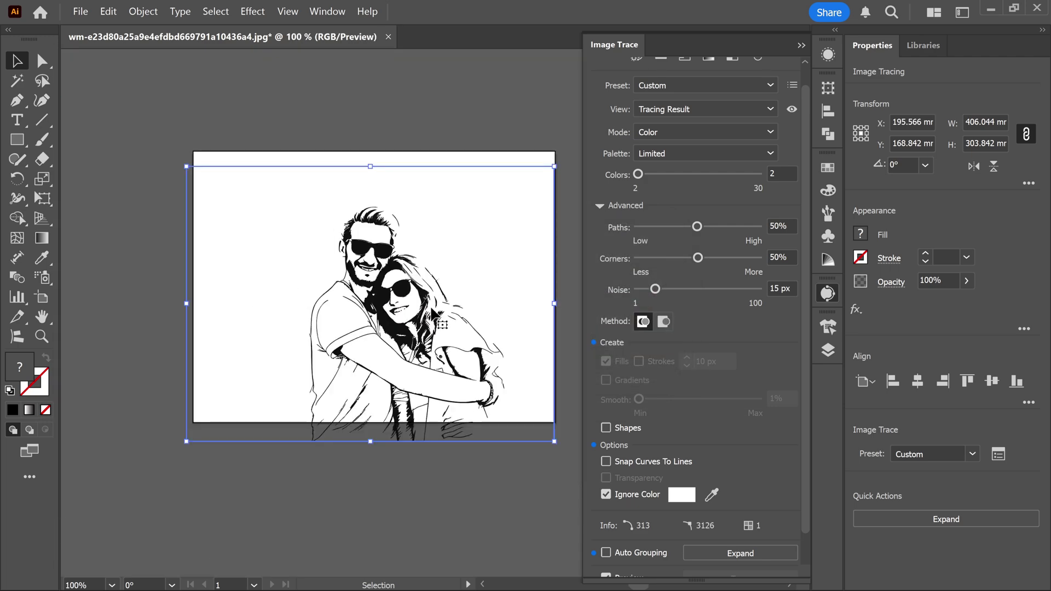
Step: Expand the trace into vector paths and move the couple up and left
{"action": "left_click", "coordinate": [759, 555]}
{"action": "left_click", "coordinate": [465, 167]}
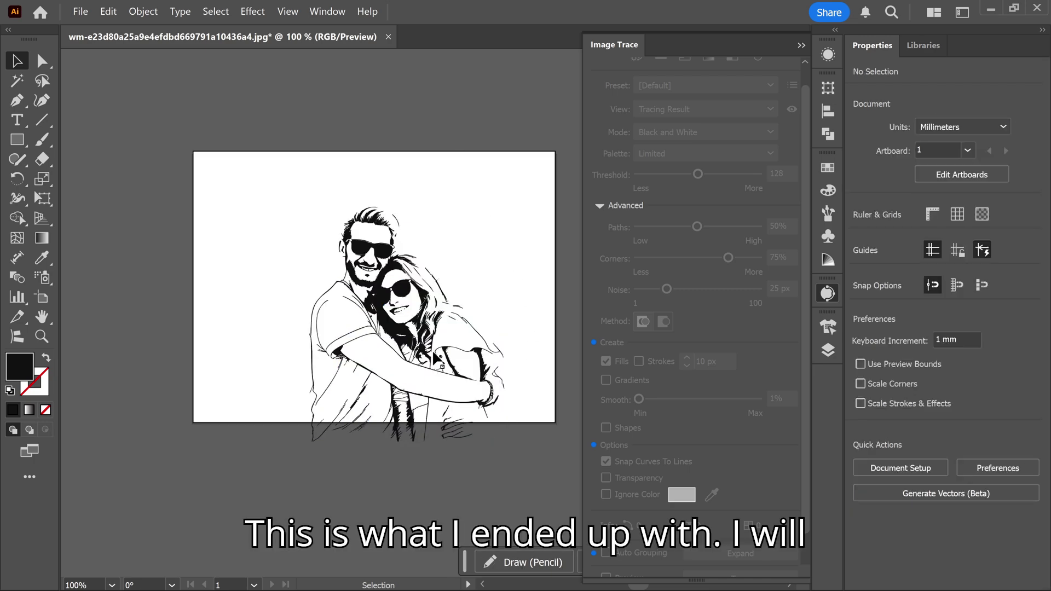
{"action": "left_click_drag", "start_coordinate": [434, 354], "coordinate": [364, 317]}
{"action": "left_click", "coordinate": [365, 318]}
{"action": "scroll", "coordinate": [448, 294], "scroll_direction": "down", "scroll_amount": 2}
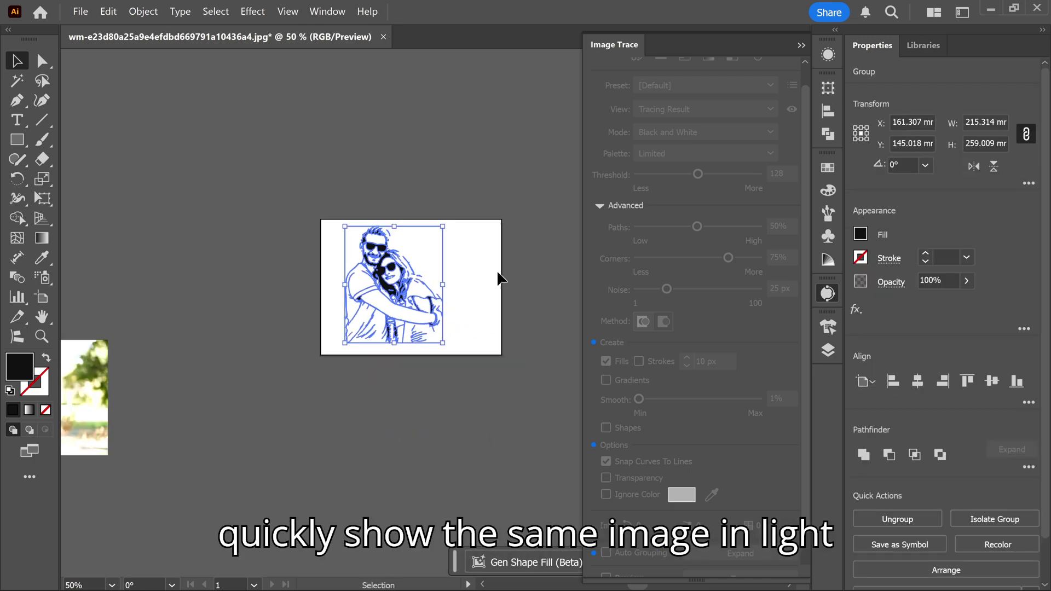
{"action": "left_click", "coordinate": [517, 208]}
{"action": "scroll", "coordinate": [383, 297], "scroll_direction": "up", "scroll_amount": 2}
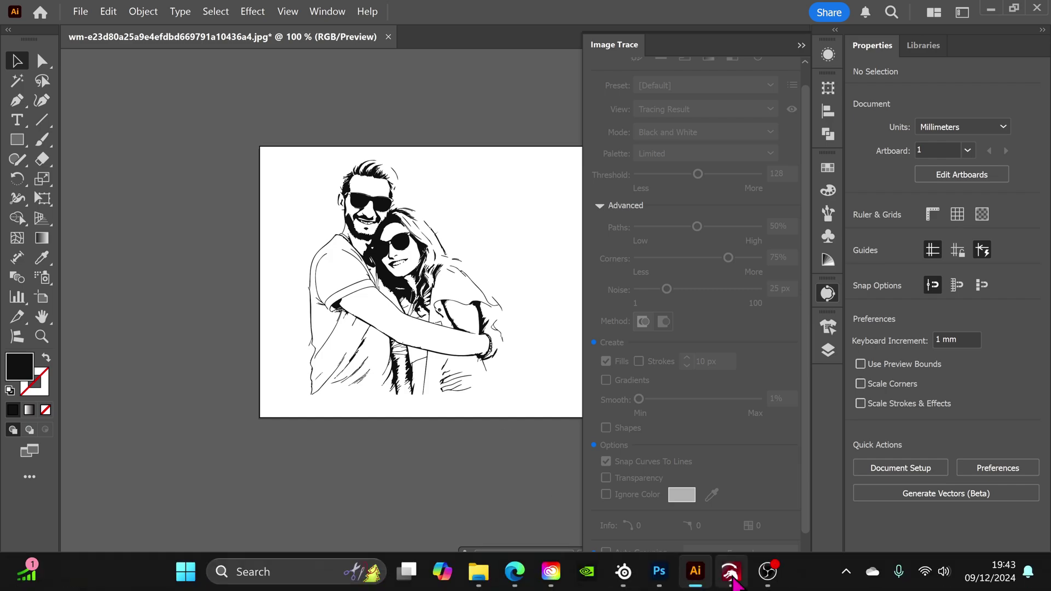
Step: Switch to LightBurn and paste the couple sketch onto the canvas
{"action": "left_click", "coordinate": [731, 575]}
{"action": "right_click", "coordinate": [386, 324]}
{"action": "left_click", "coordinate": [462, 376]}
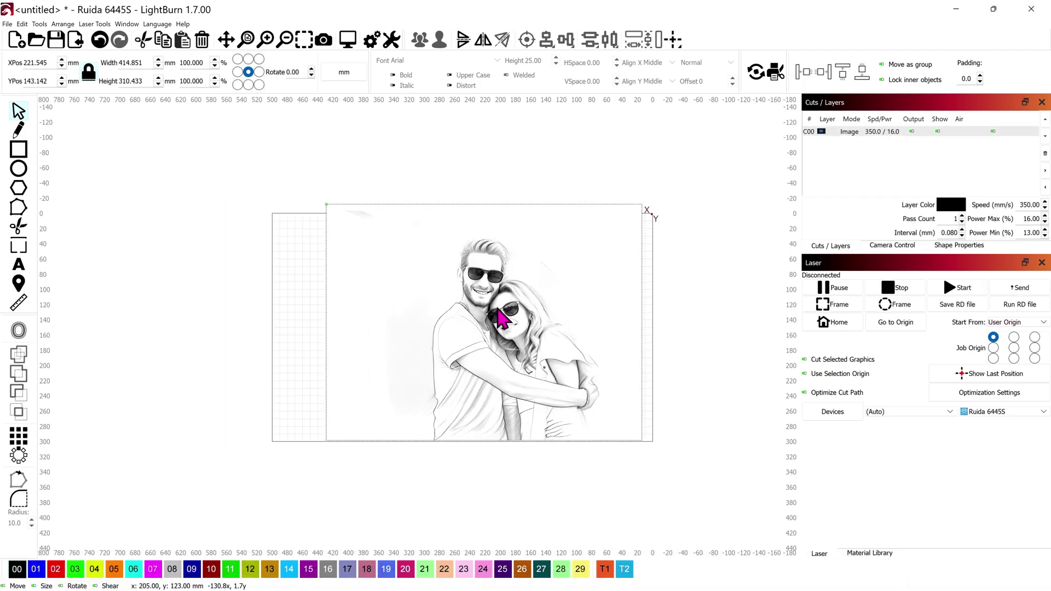
Step: Trace the pasted sketch with Trace Image at threshold 208 and accept the vectors
{"action": "right_click", "coordinate": [496, 311]}
{"action": "left_click", "coordinate": [566, 518]}
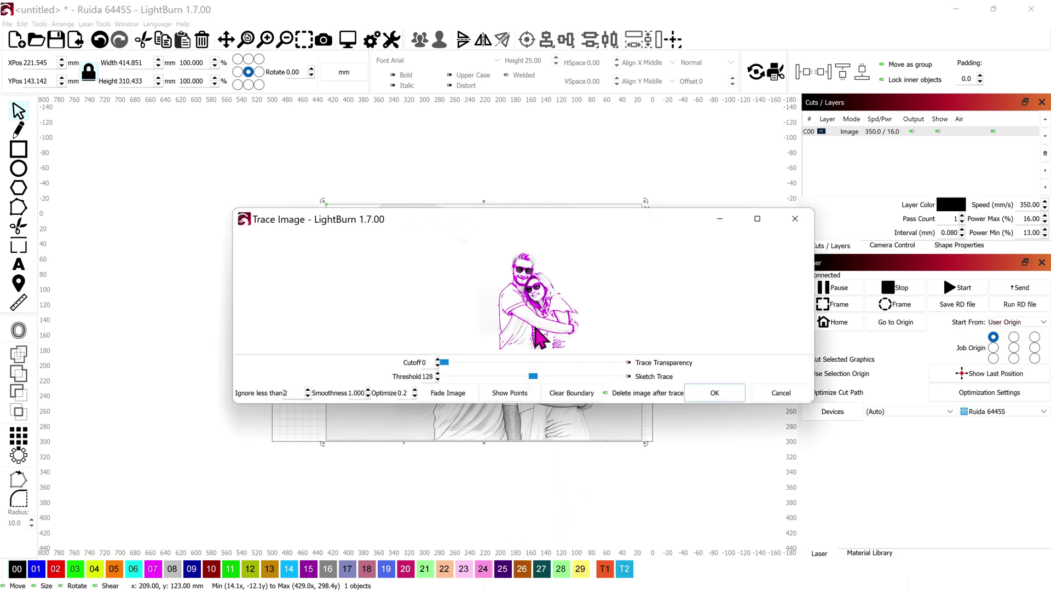
{"action": "left_click_drag", "start_coordinate": [660, 210], "coordinate": [656, 161]}
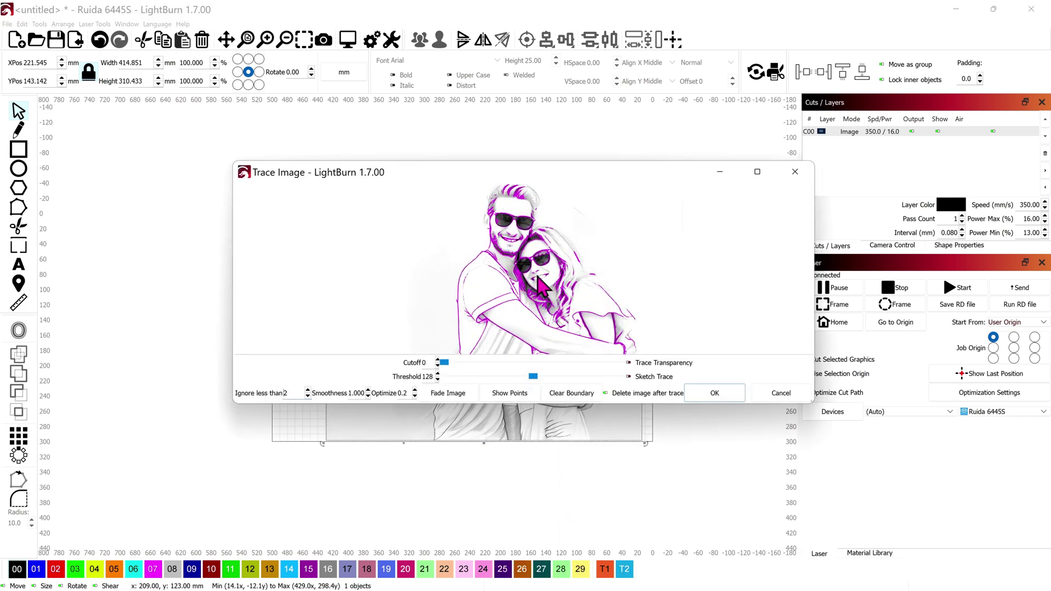
{"action": "left_click", "coordinate": [557, 377]}
{"action": "left_click_drag", "start_coordinate": [557, 377], "coordinate": [589, 378]}
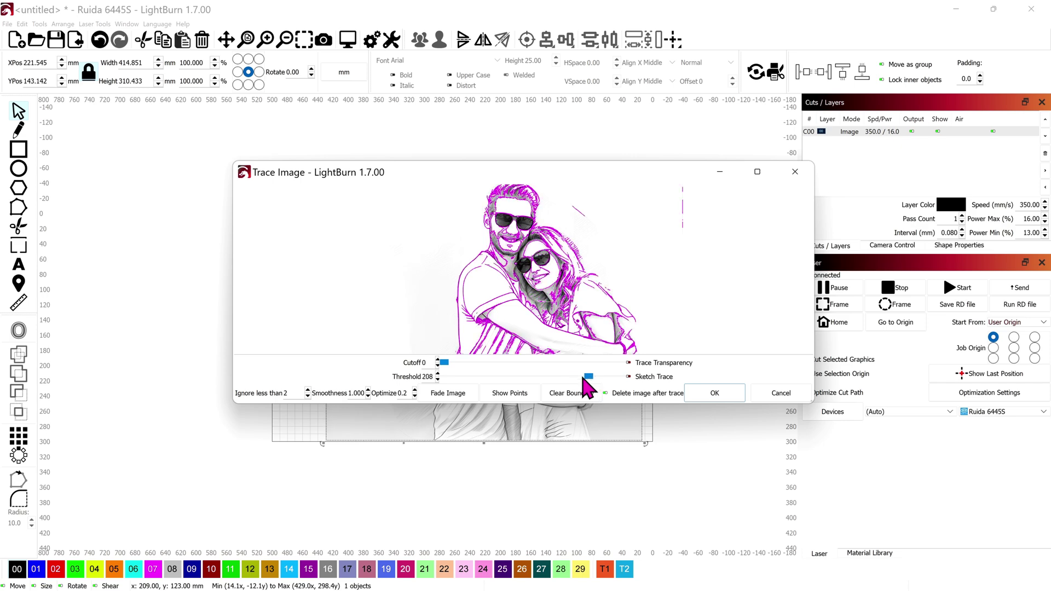
{"action": "left_click", "coordinate": [583, 378]}
{"action": "left_click", "coordinate": [590, 379]}
{"action": "left_click", "coordinate": [714, 397]}
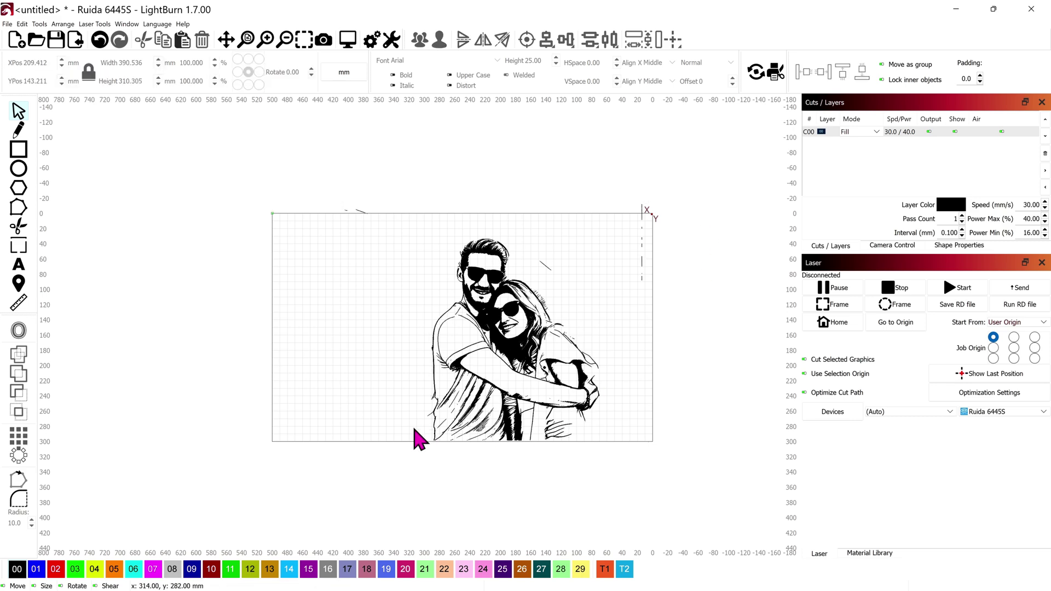
Step: Undo the trace and reopen Trace Image on the sketch with Fade Image enabled
{"action": "scroll", "coordinate": [418, 438], "scroll_direction": "up", "scroll_amount": 3}
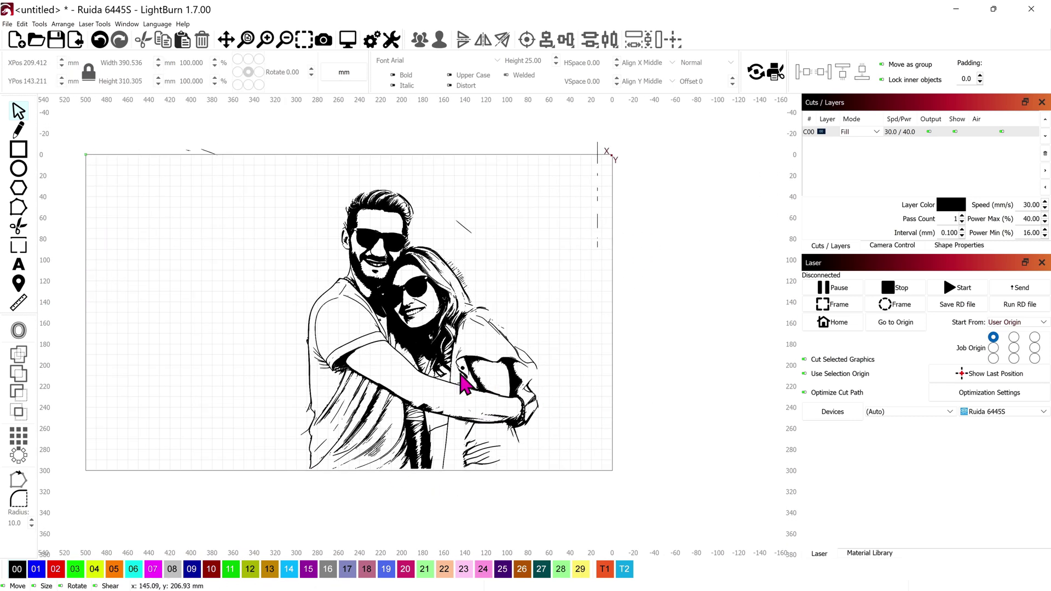
{"action": "key", "text": "ctrl+z"}
{"action": "right_click", "coordinate": [454, 353]}
{"action": "left_click", "coordinate": [491, 311]}
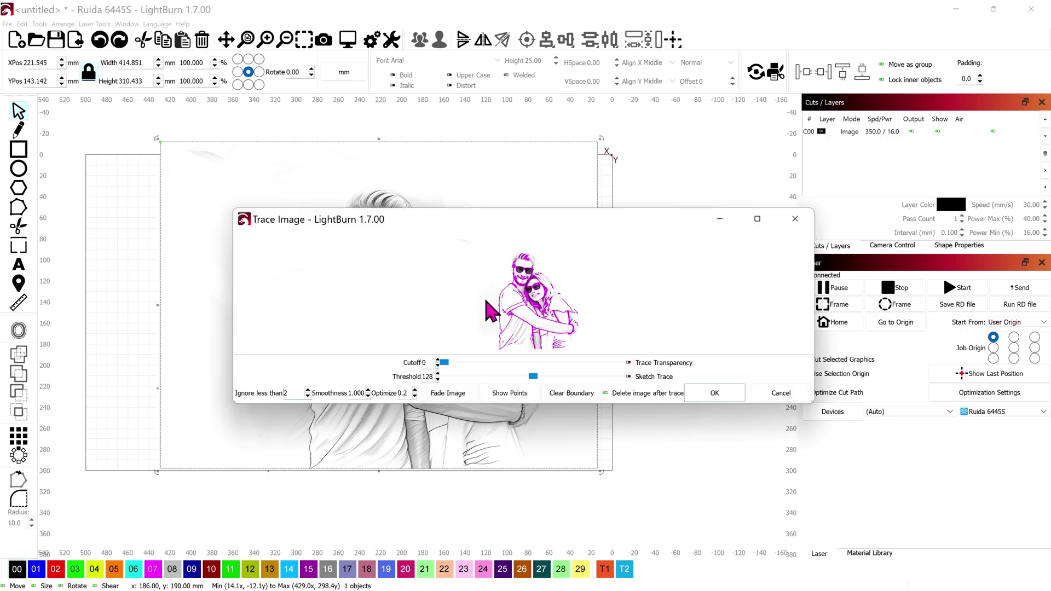
{"action": "left_click", "coordinate": [561, 376]}
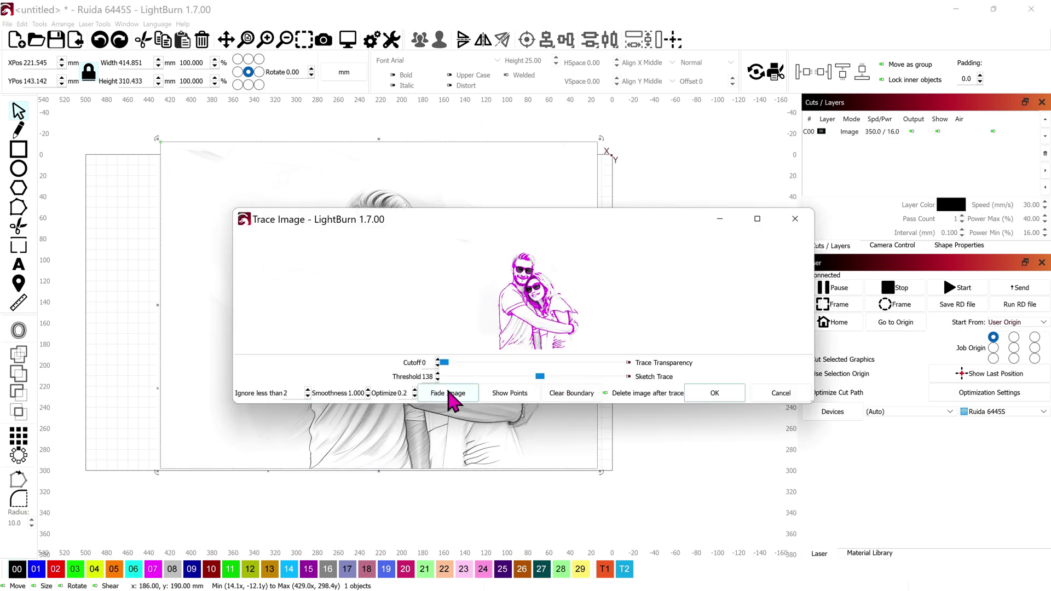
{"action": "left_click", "coordinate": [449, 394]}
Step: Raise the threshold to 168 and accept the lighter line trace
{"action": "scroll", "coordinate": [570, 327], "scroll_direction": "up", "scroll_amount": 3}
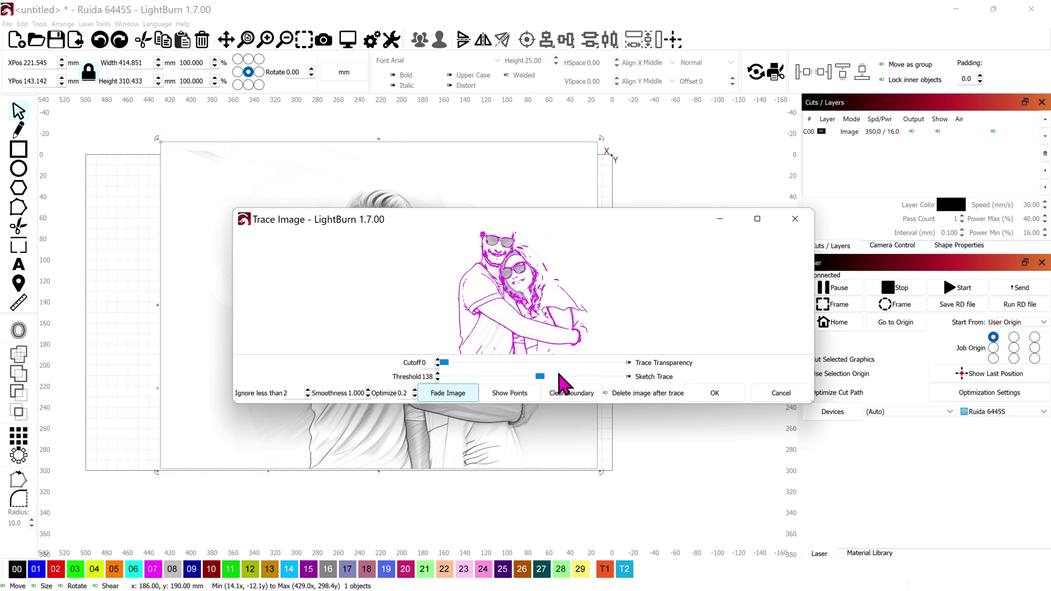
{"action": "left_click", "coordinate": [561, 377]}
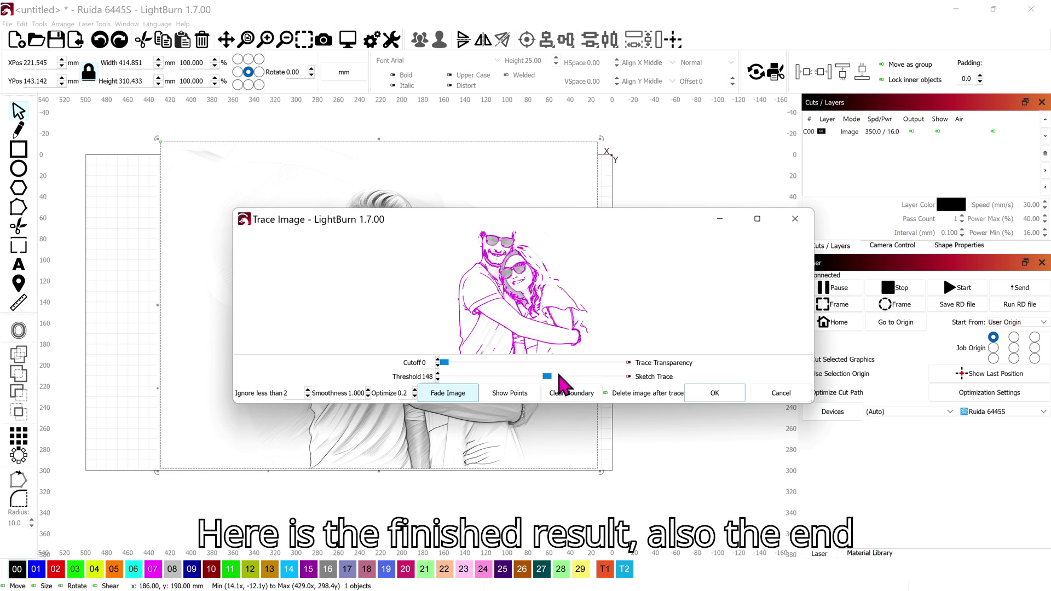
{"action": "left_click", "coordinate": [561, 378]}
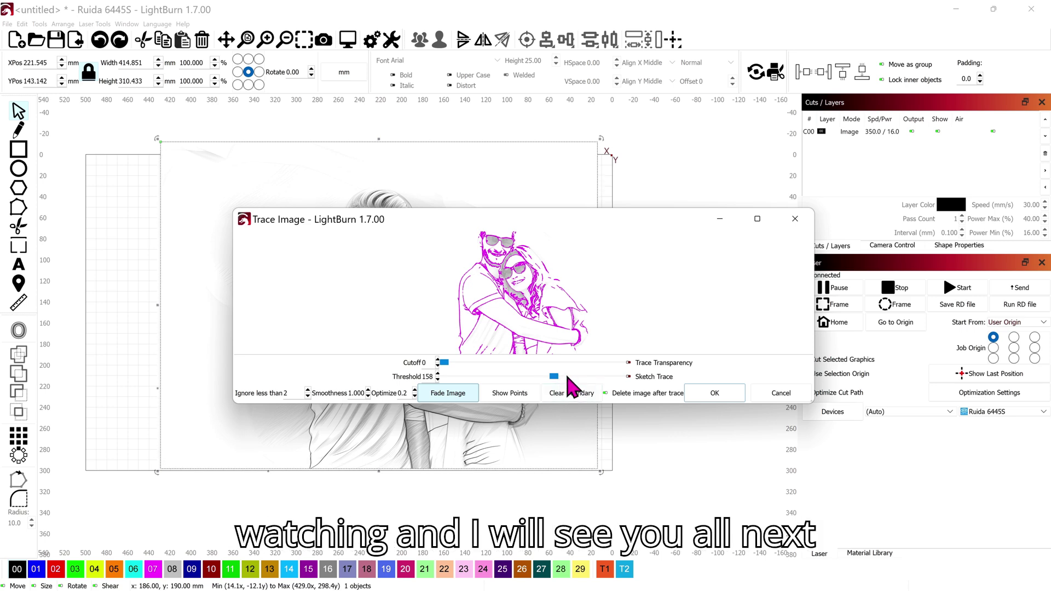
{"action": "left_click", "coordinate": [568, 377]}
{"action": "left_click", "coordinate": [712, 394]}
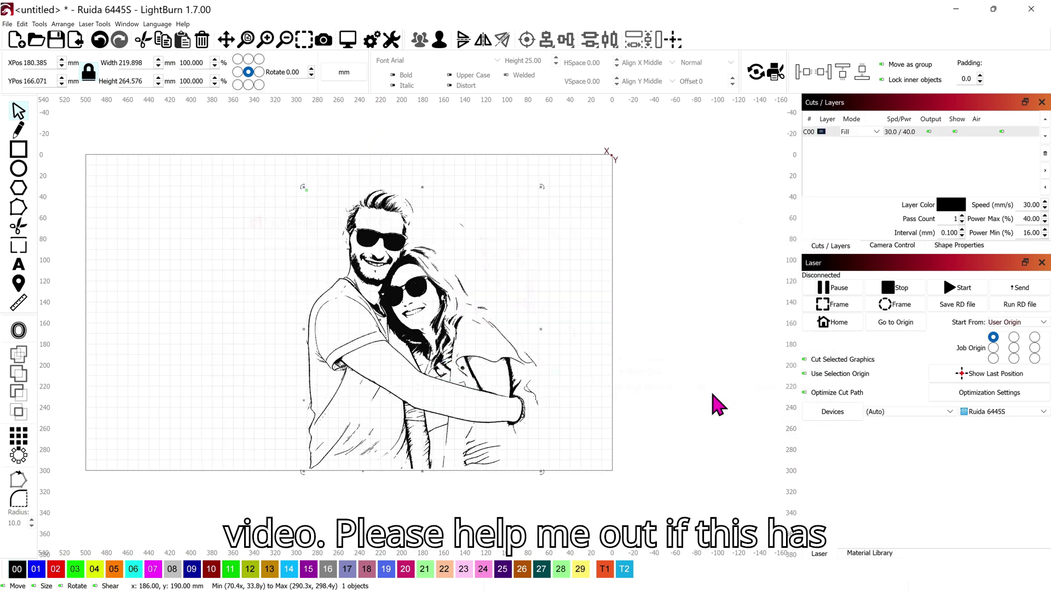